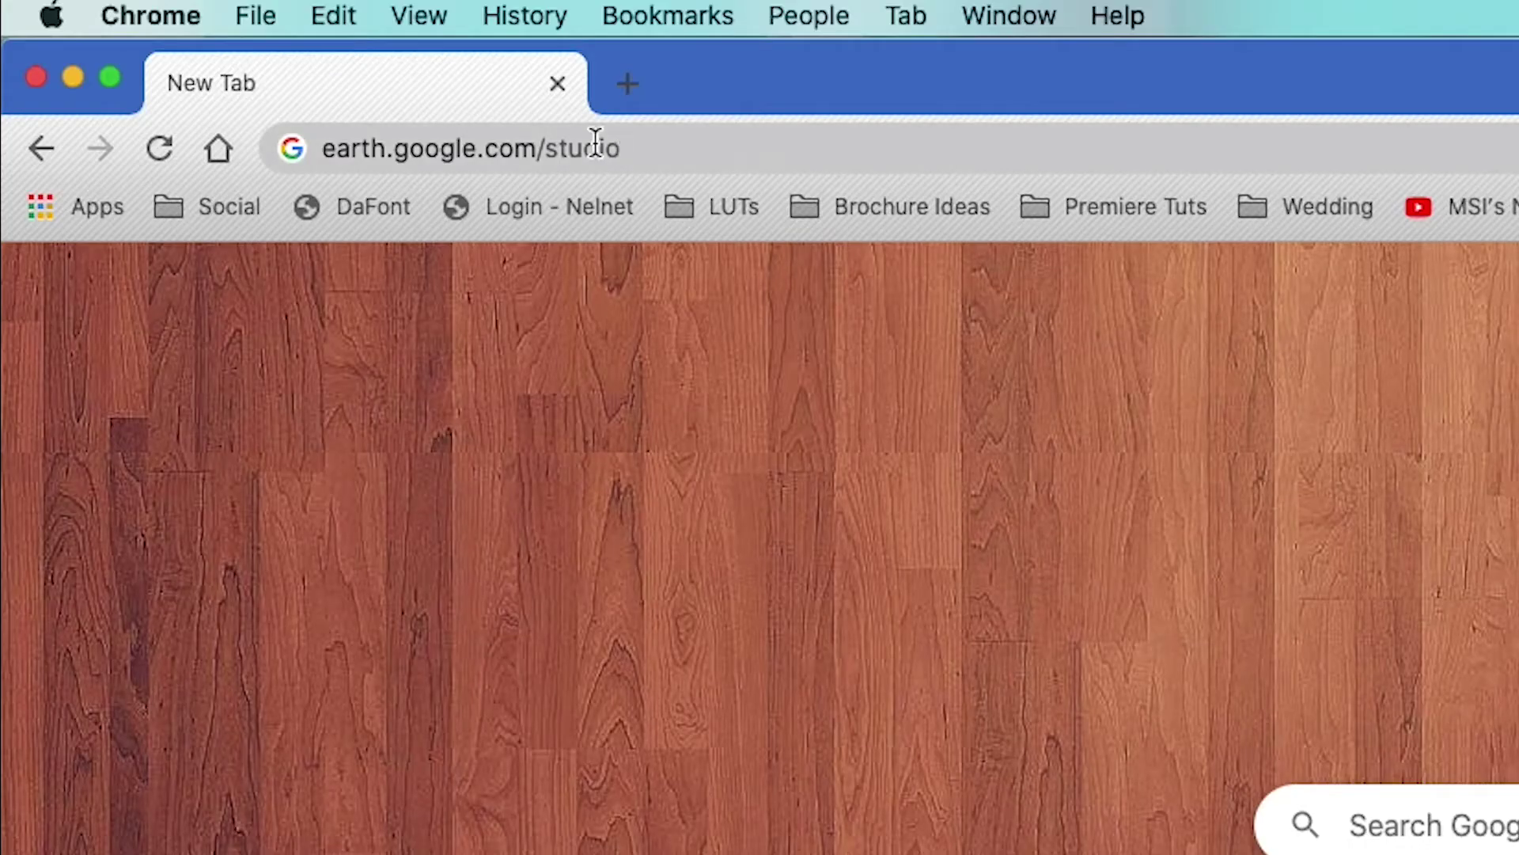
- Load the Google Earth Studio page and sign in with the chosen Google account
left_click(638, 149)
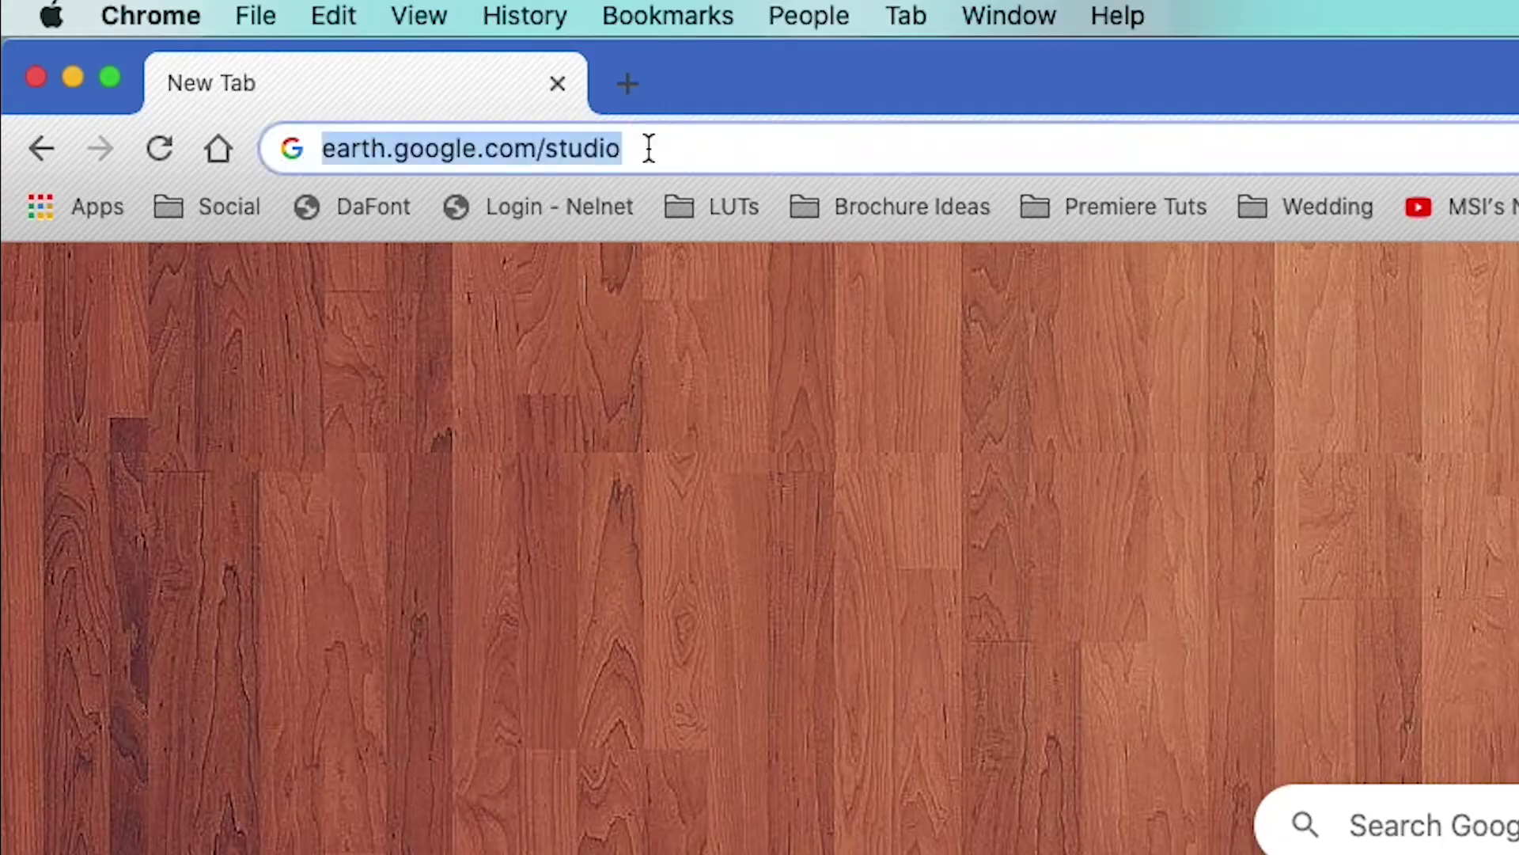
key("Return")
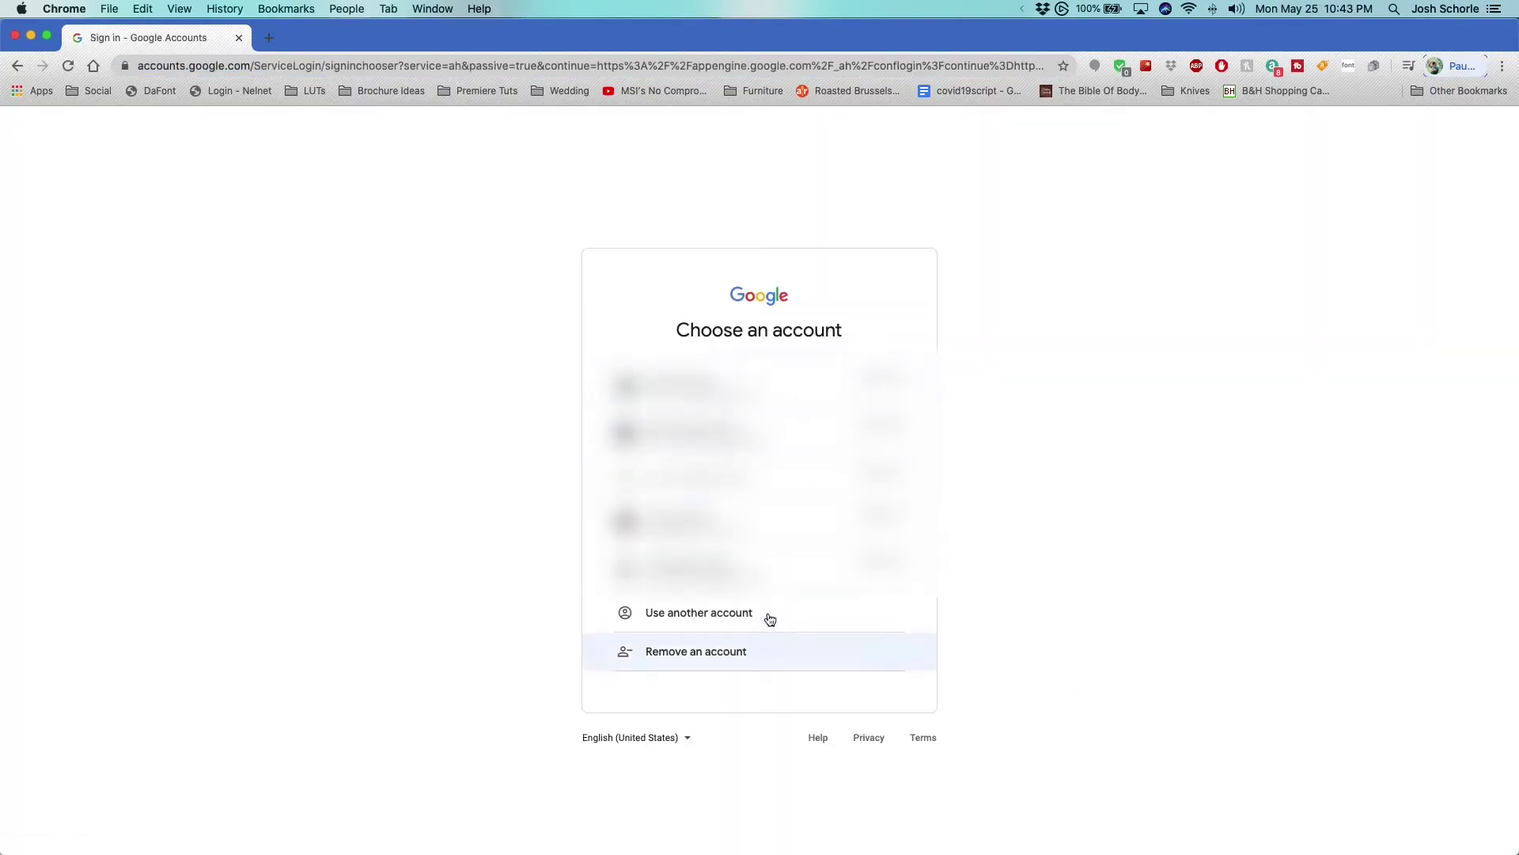
left_click(681, 522)
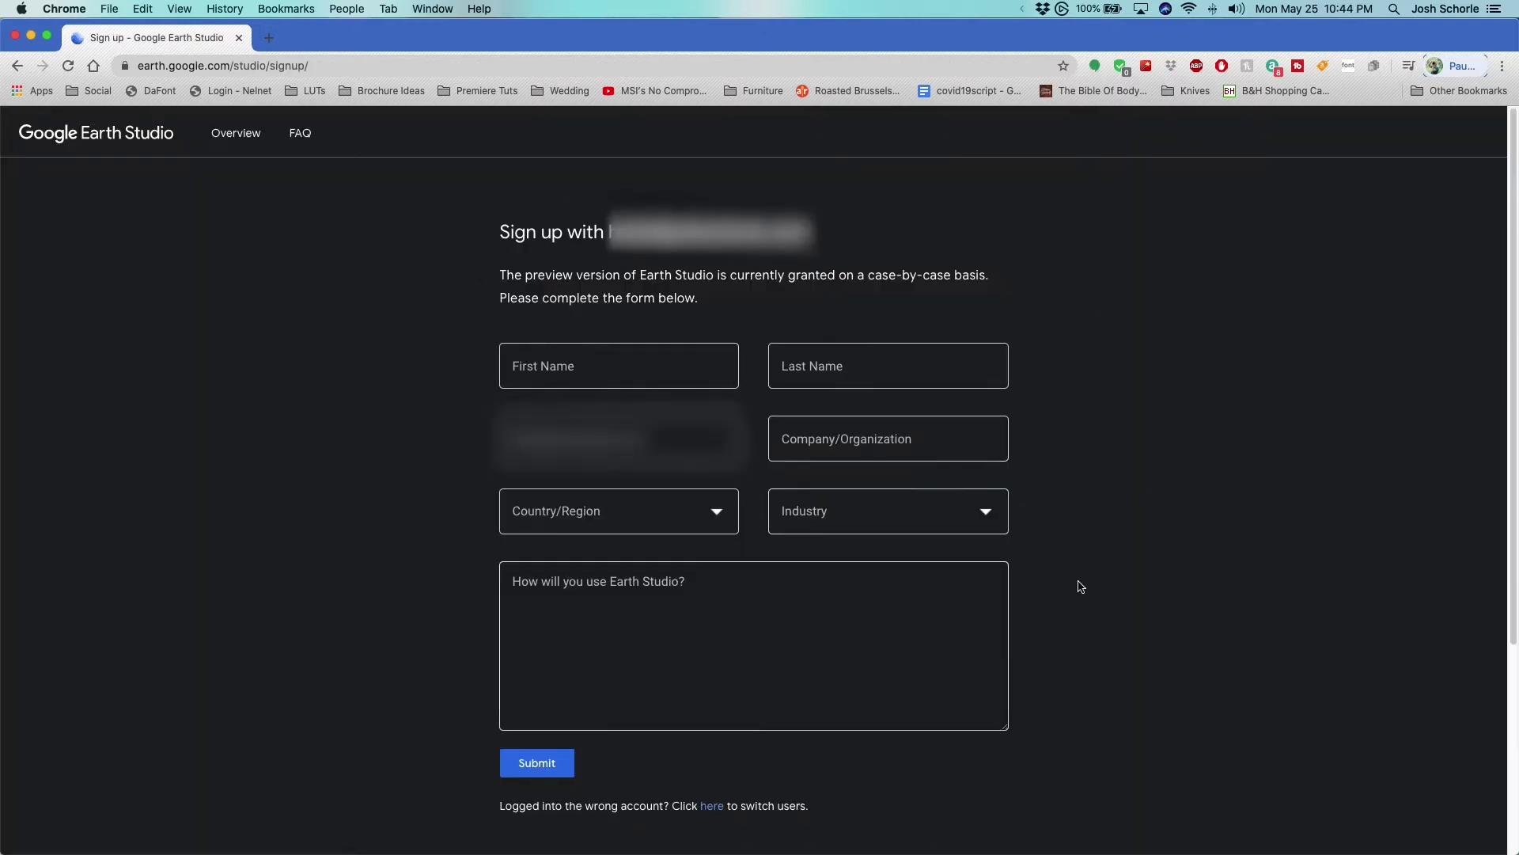
- Autofill name and country, enter YouTube as company, and choose YouTube Creator as industry
left_click(613, 373)
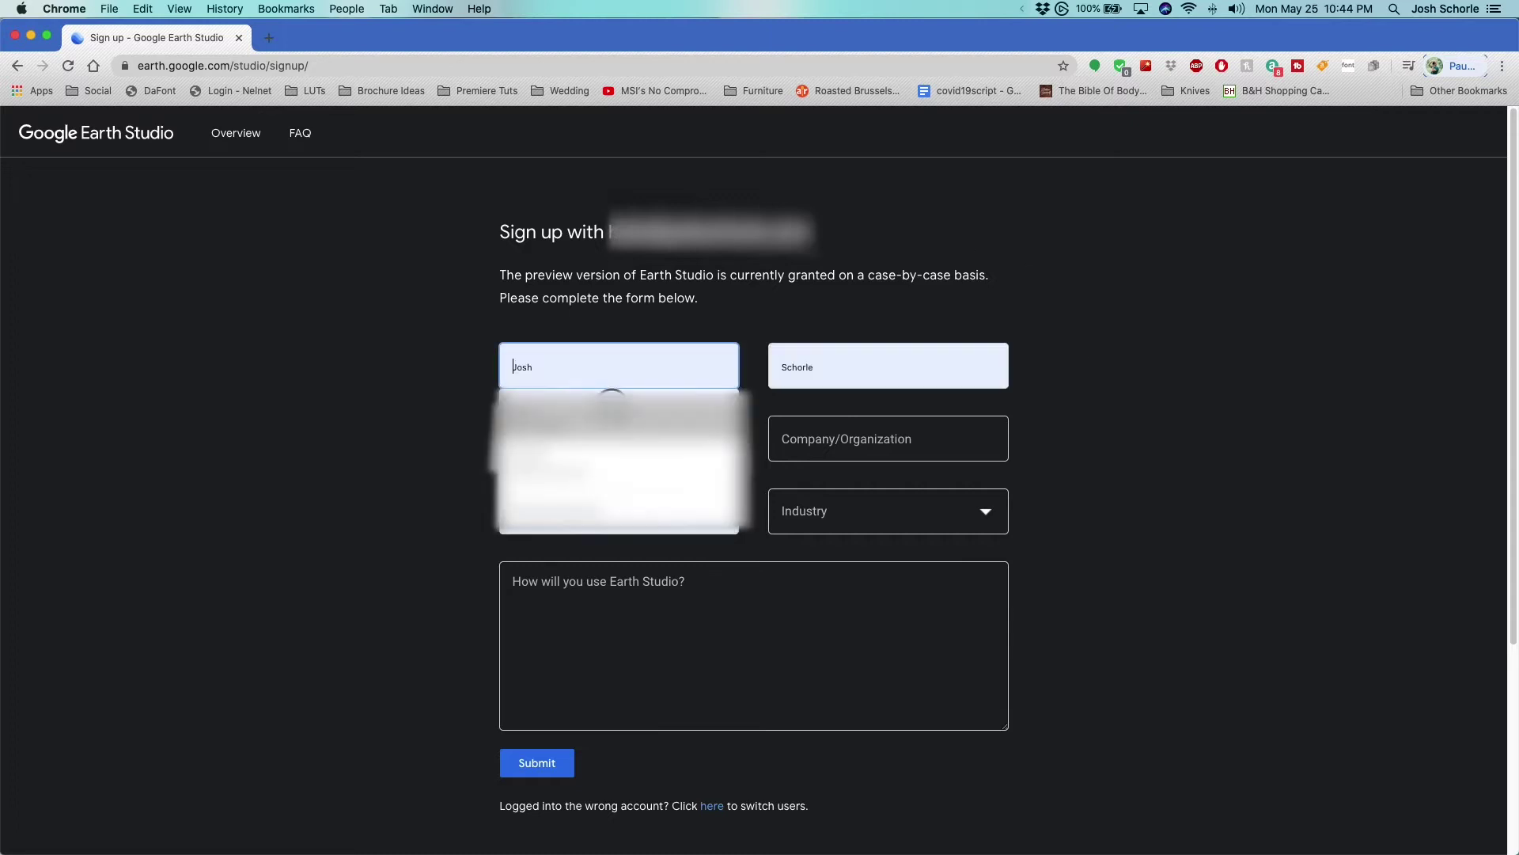
left_click(613, 412)
left_click(852, 447)
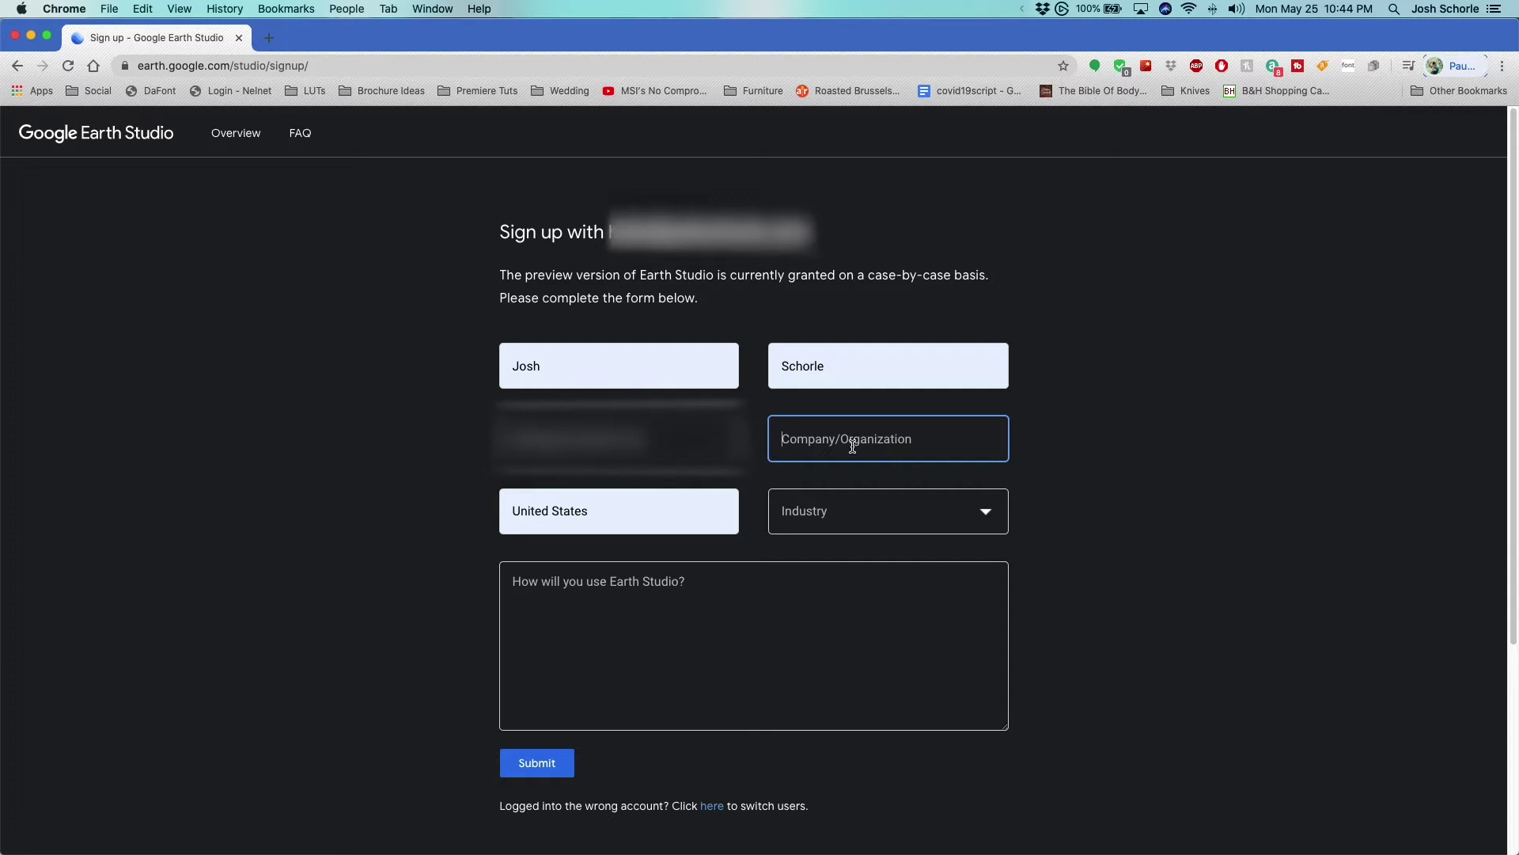
type("YouTube")
left_click(892, 515)
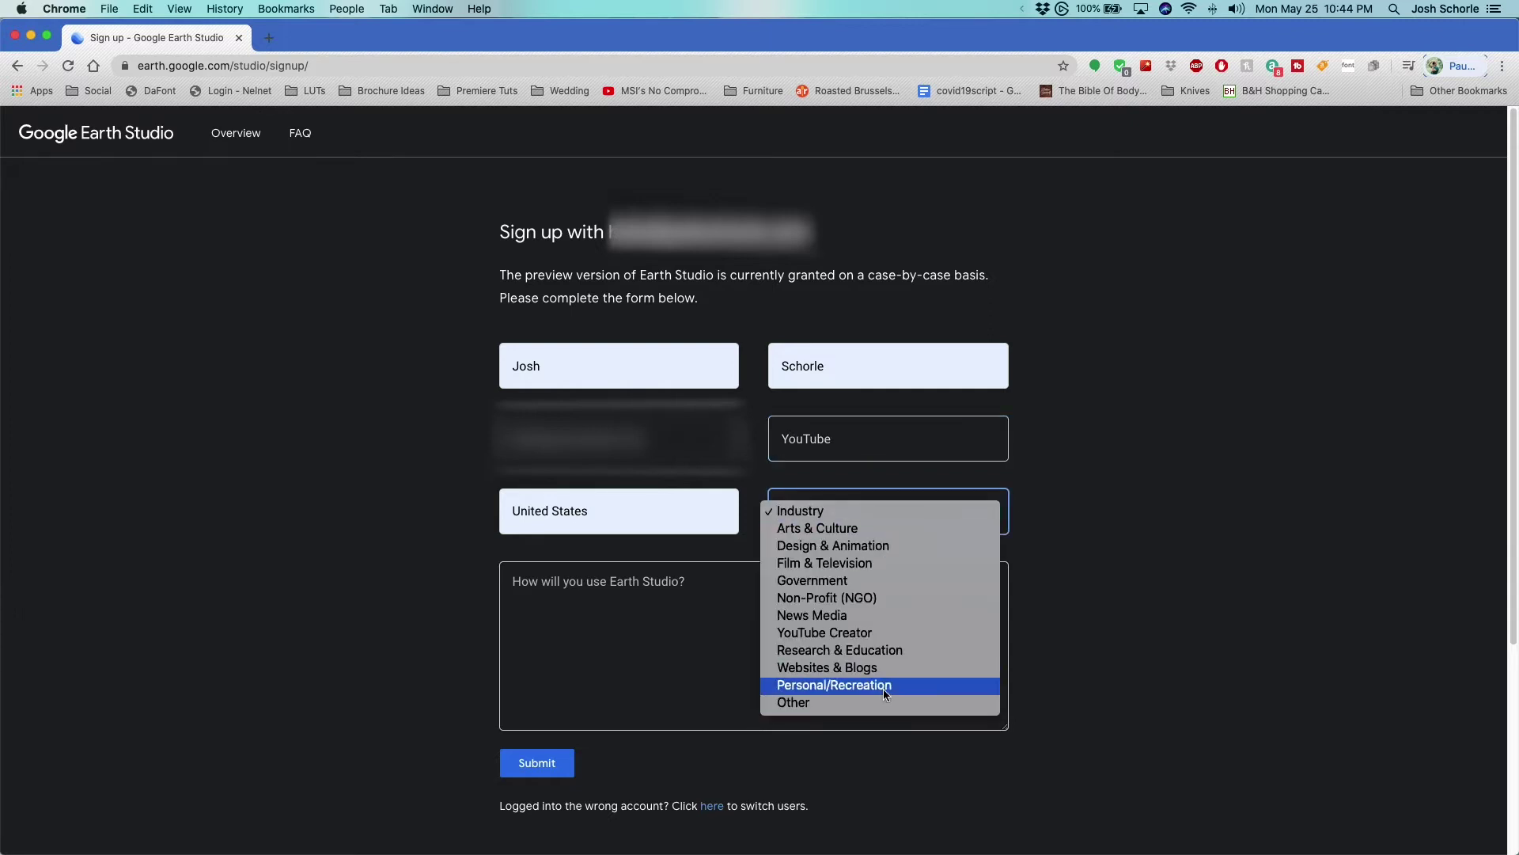
left_click(831, 634)
- Describe usage as 'YouTube video content' and submit the sign-up request
left_click(595, 601)
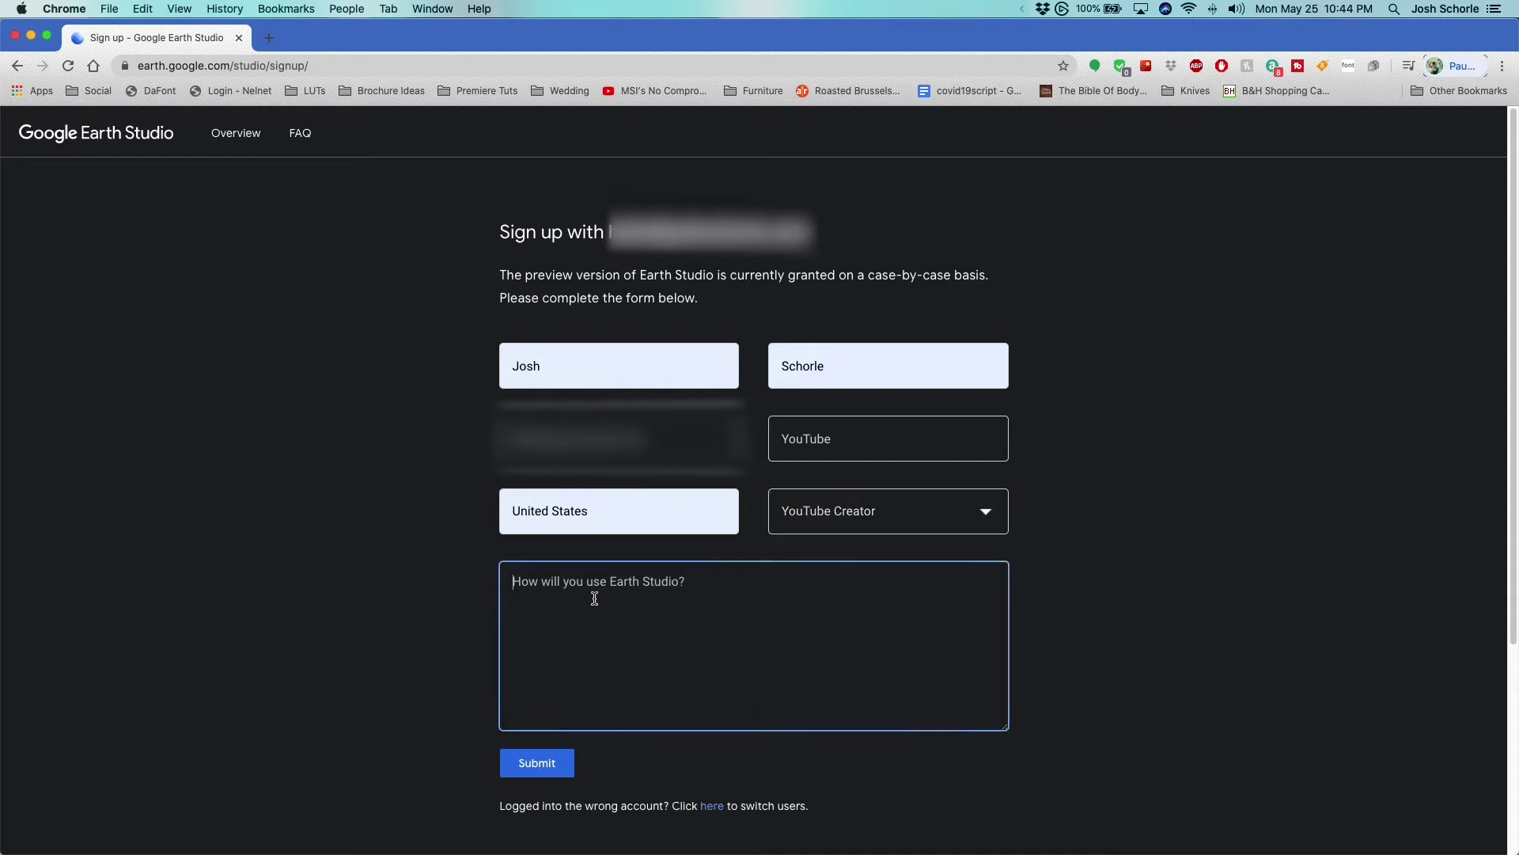
type("YouTub")
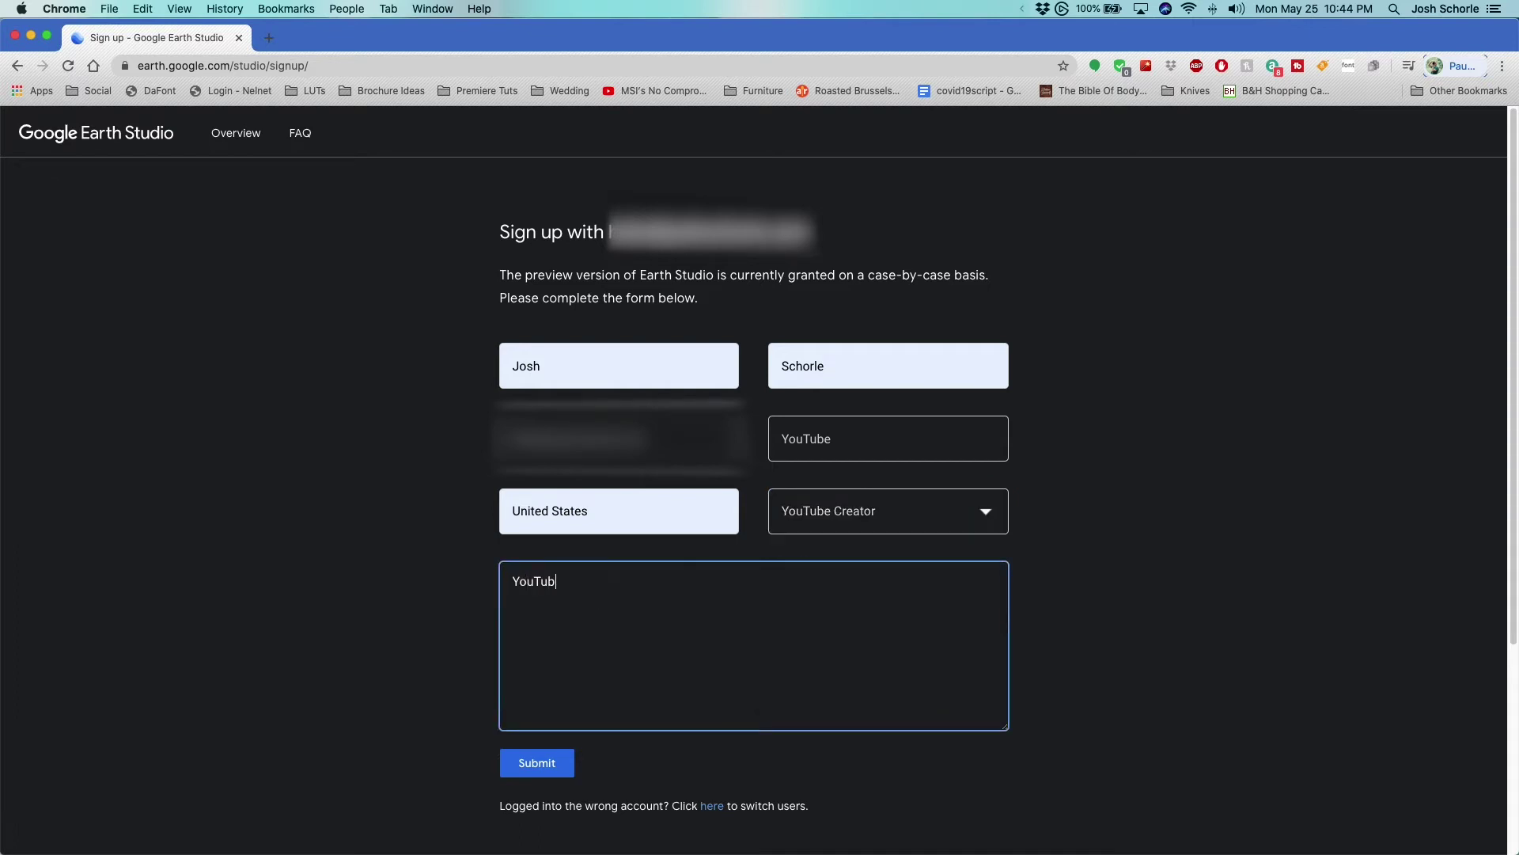
type("e video content")
left_click(554, 768)
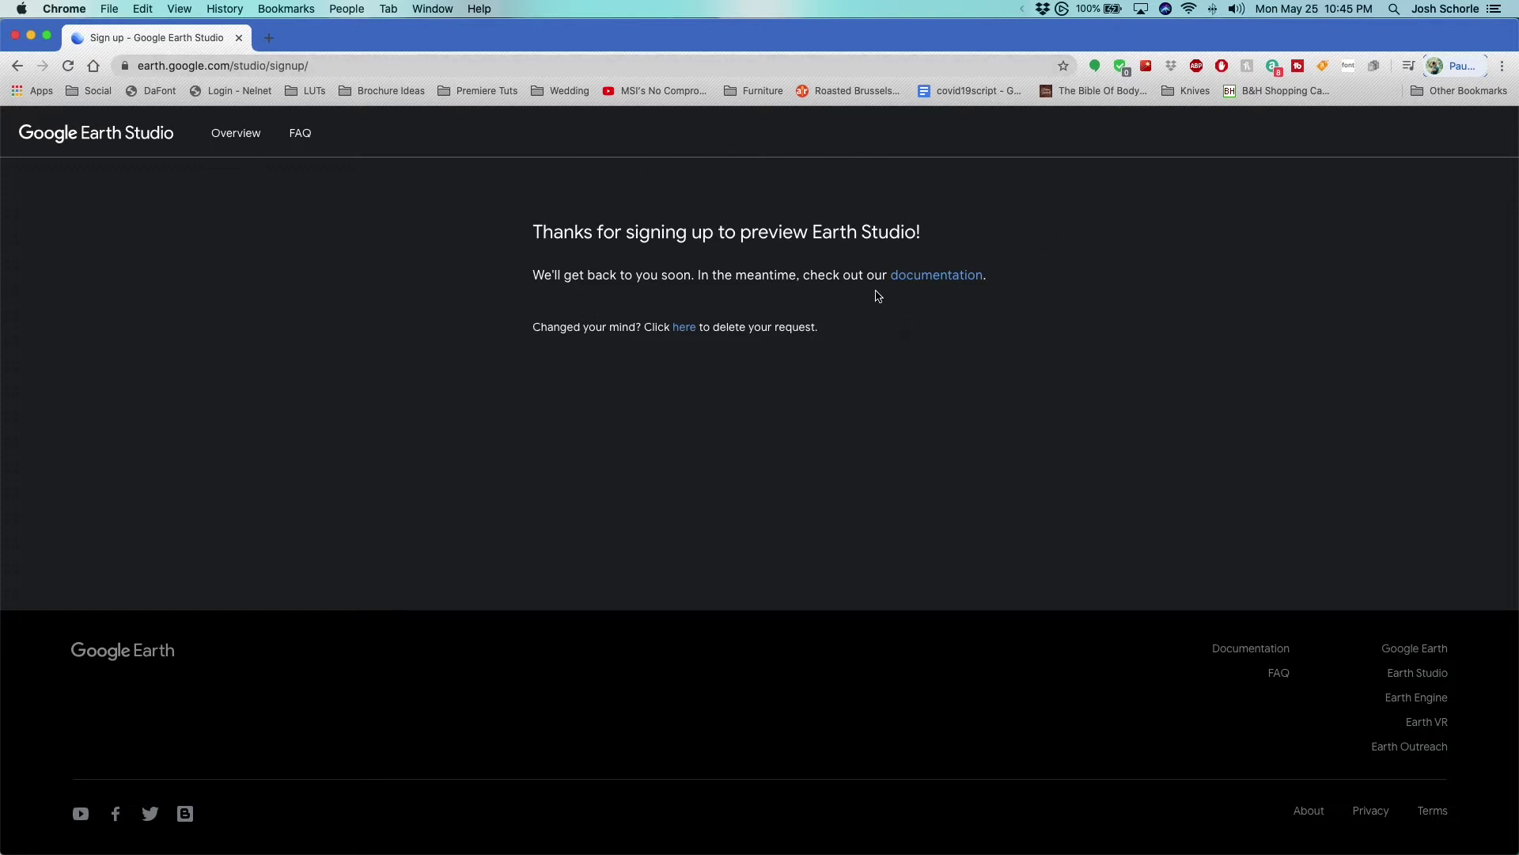
left_click(263, 65)
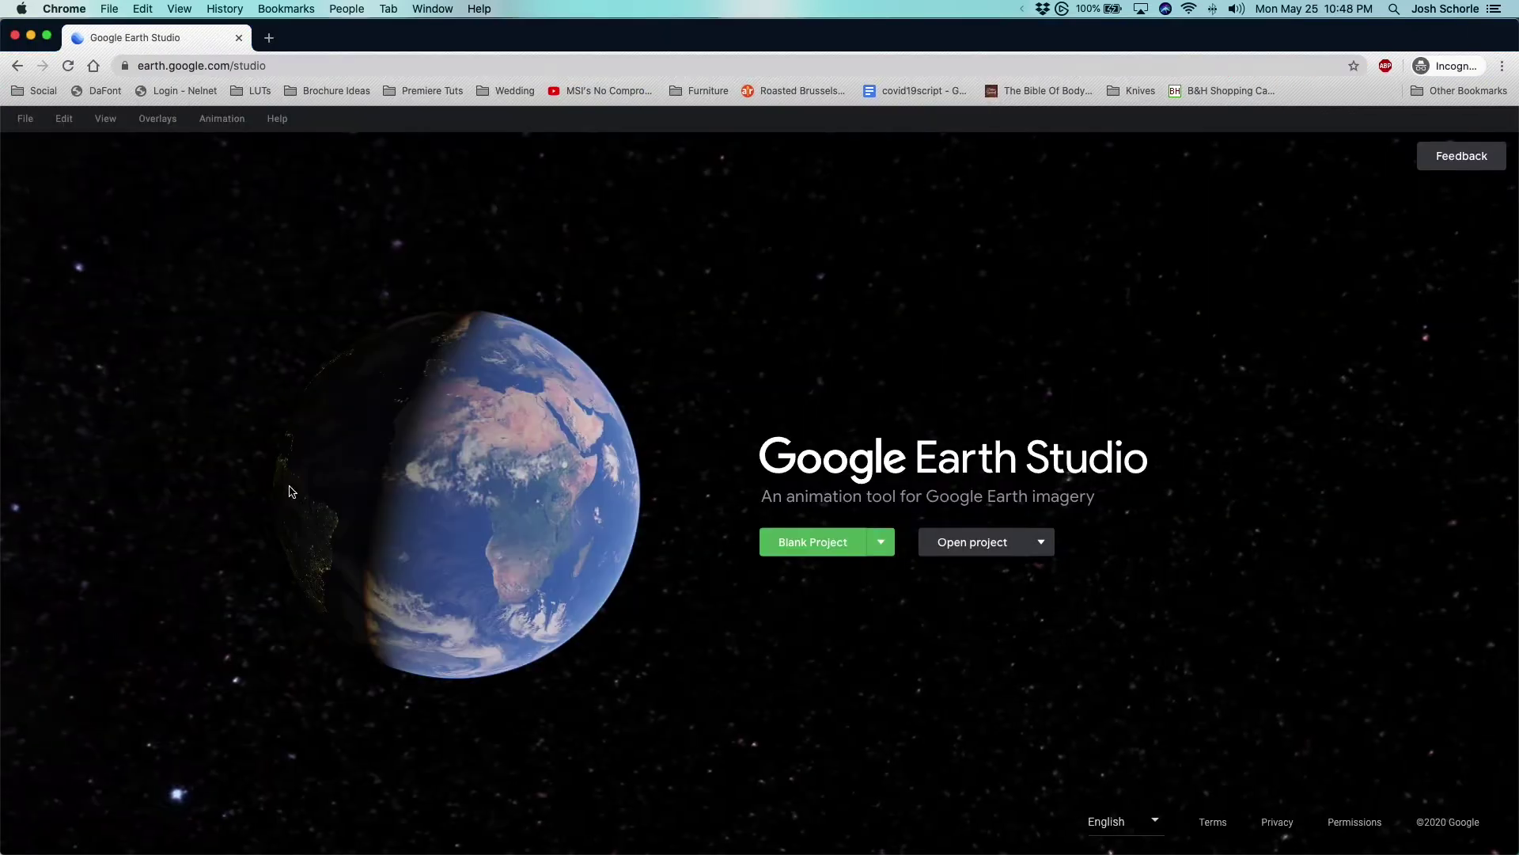
- Start a new blank Earth project named 'Globe Transitions'
left_click(1042, 543)
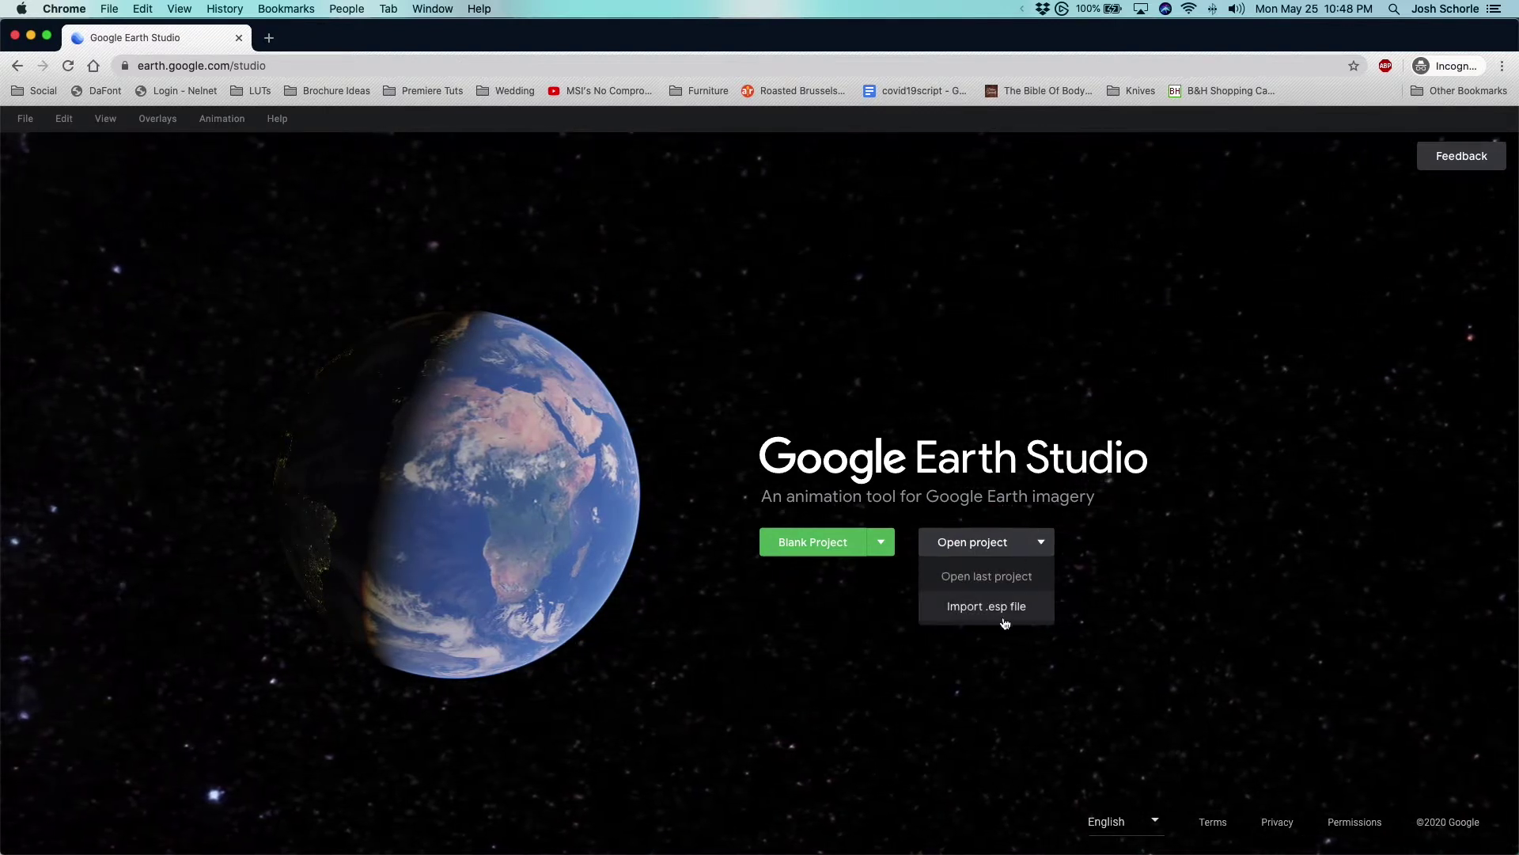
left_click(1041, 542)
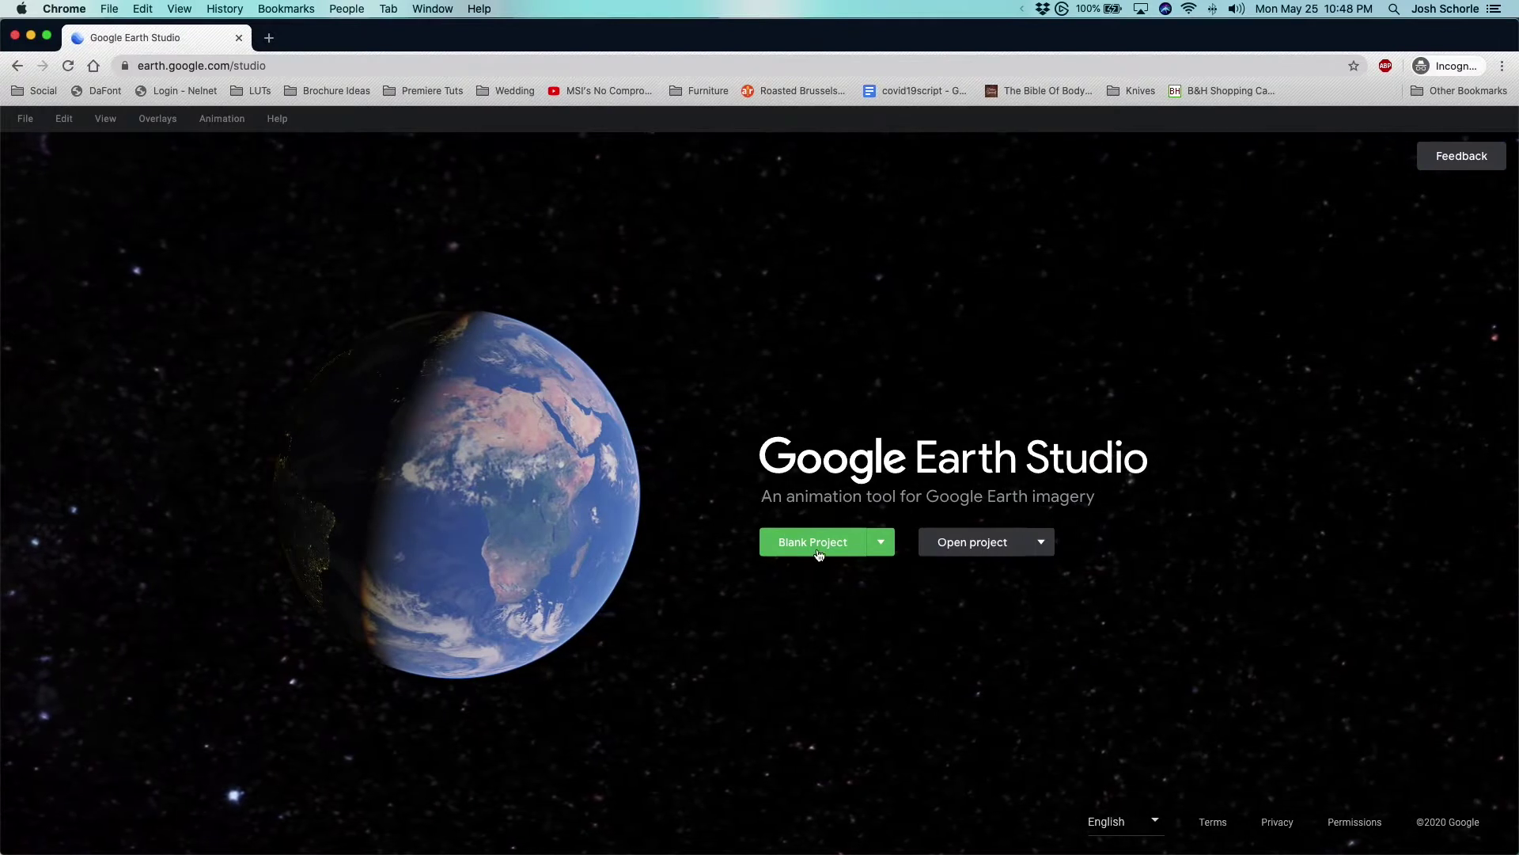
left_click(819, 554)
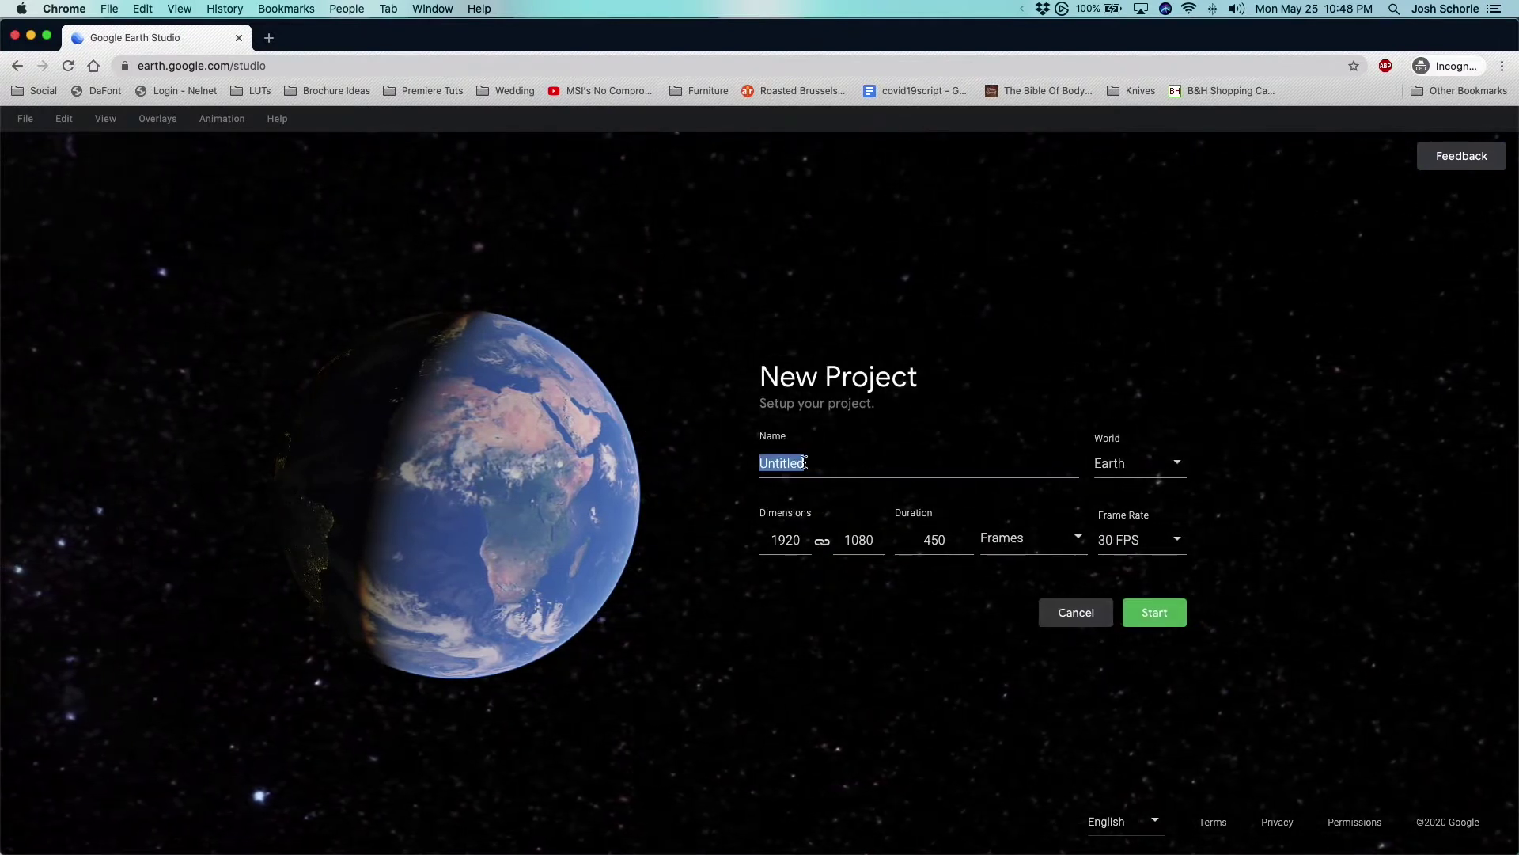
type("Globe Transitions")
left_click(1137, 473)
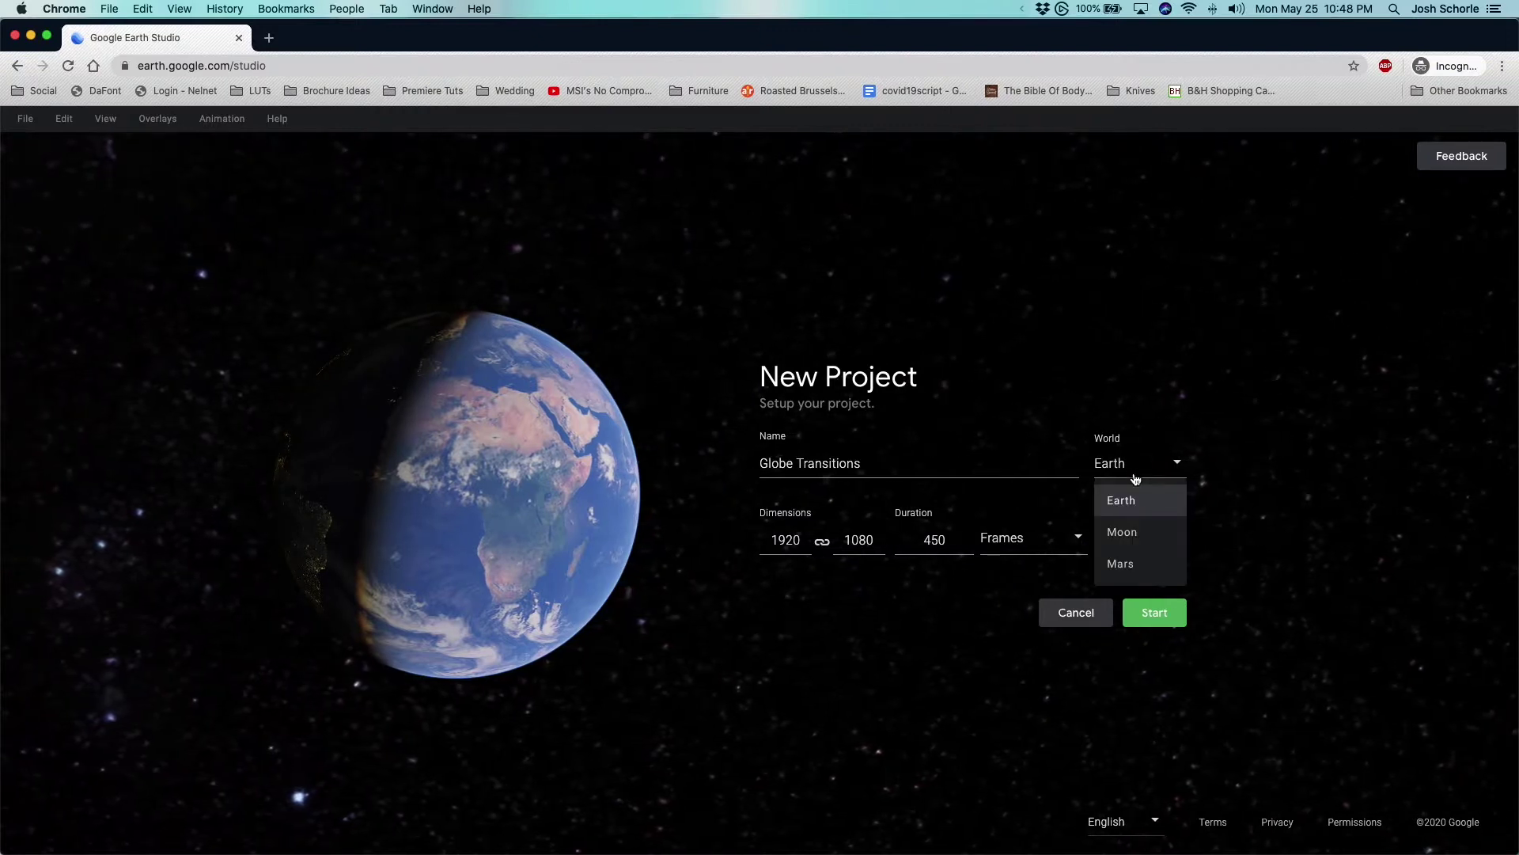
left_click(1156, 481)
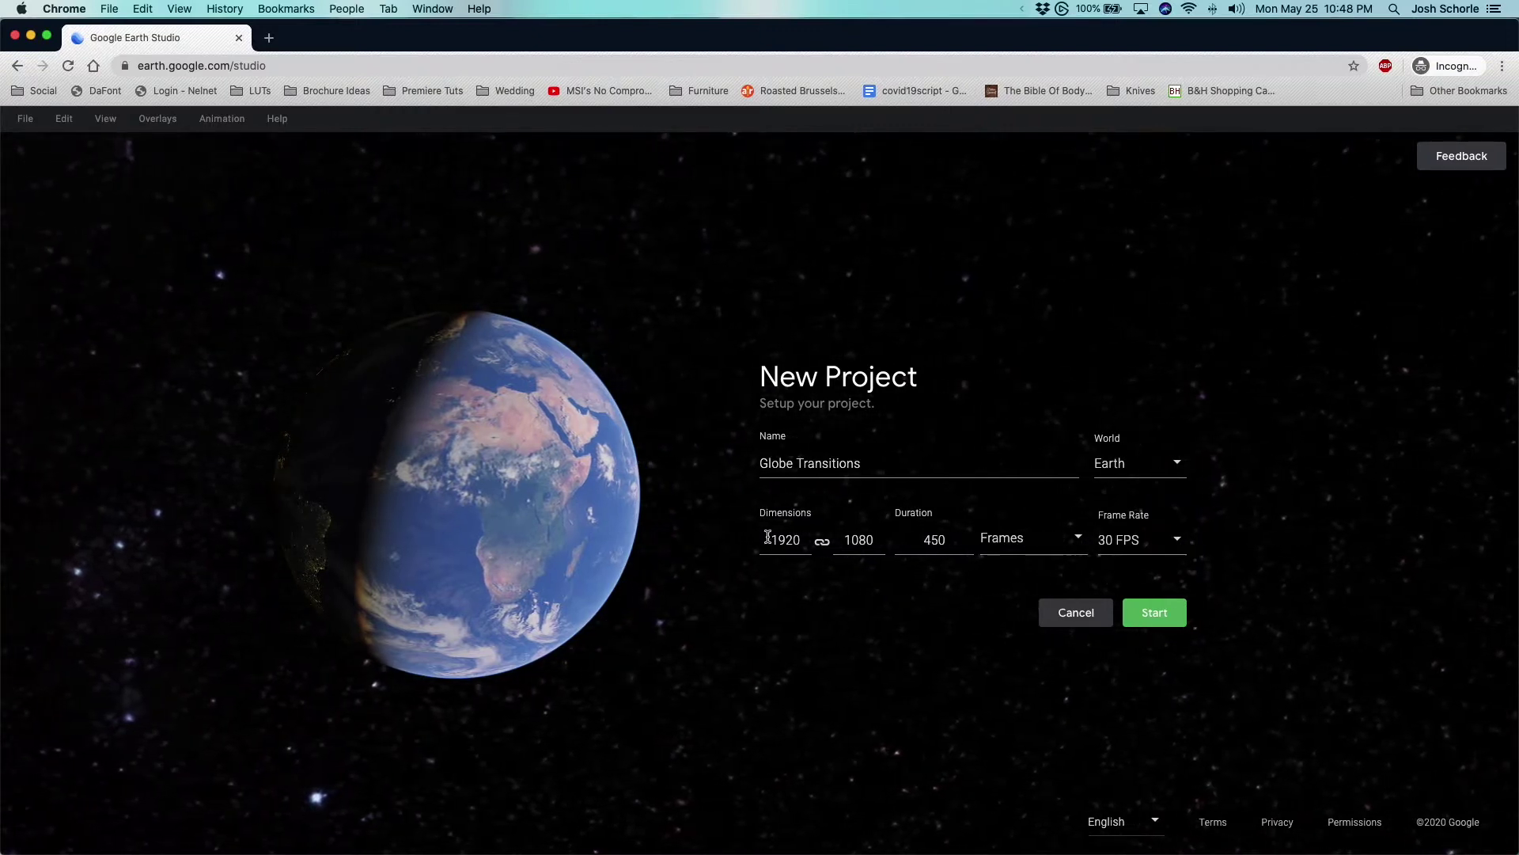
- Set unlocked dimensions to 3840×1920, frame rate to 24 FPS, and duration to 120 frames
left_click(823, 544)
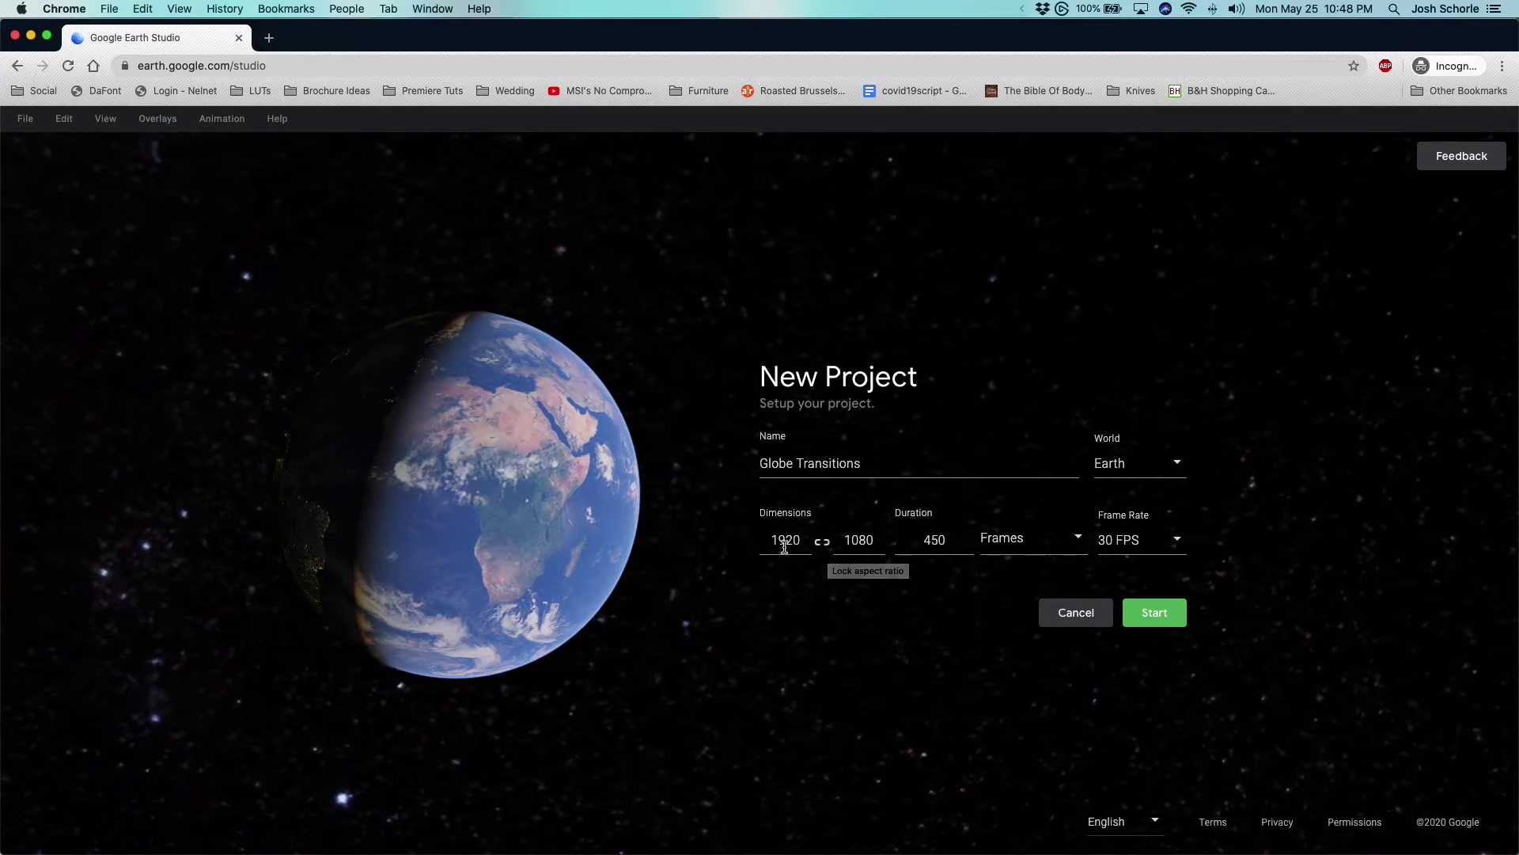
double_click(784, 541)
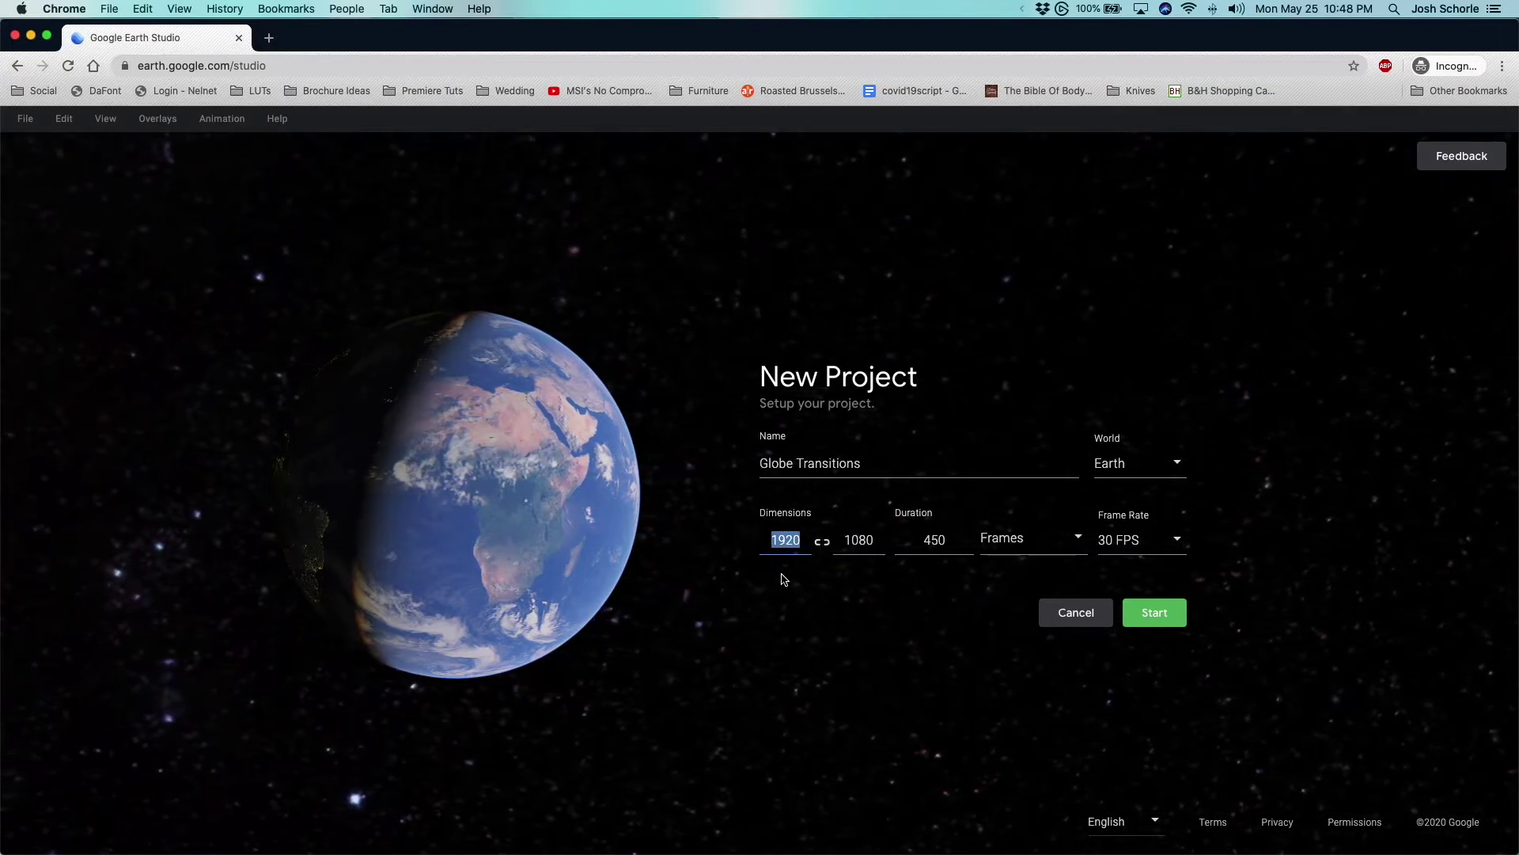
type("3840")
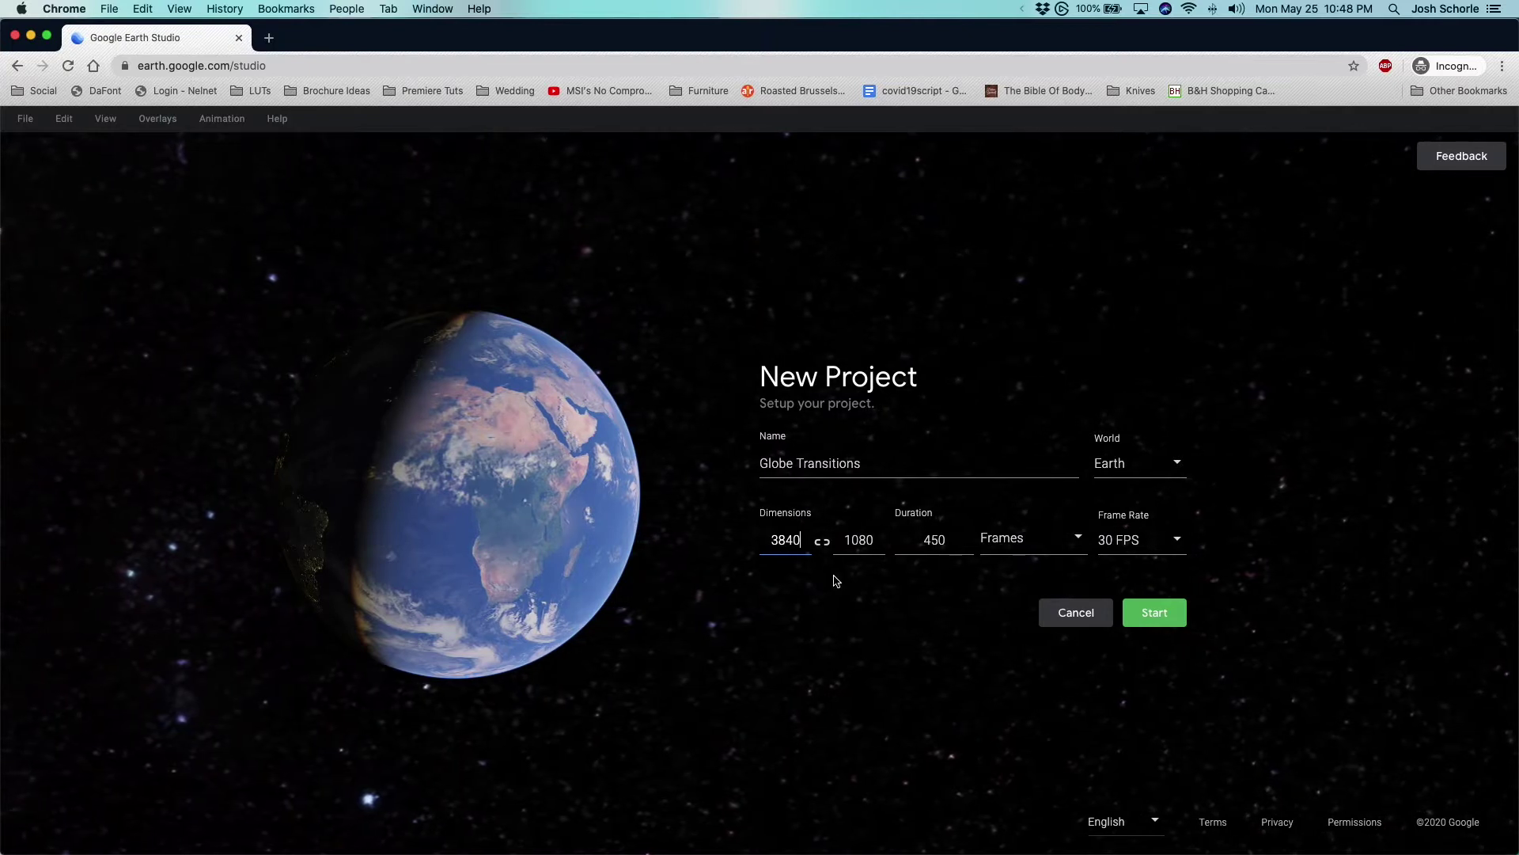
double_click(859, 541)
type("1")
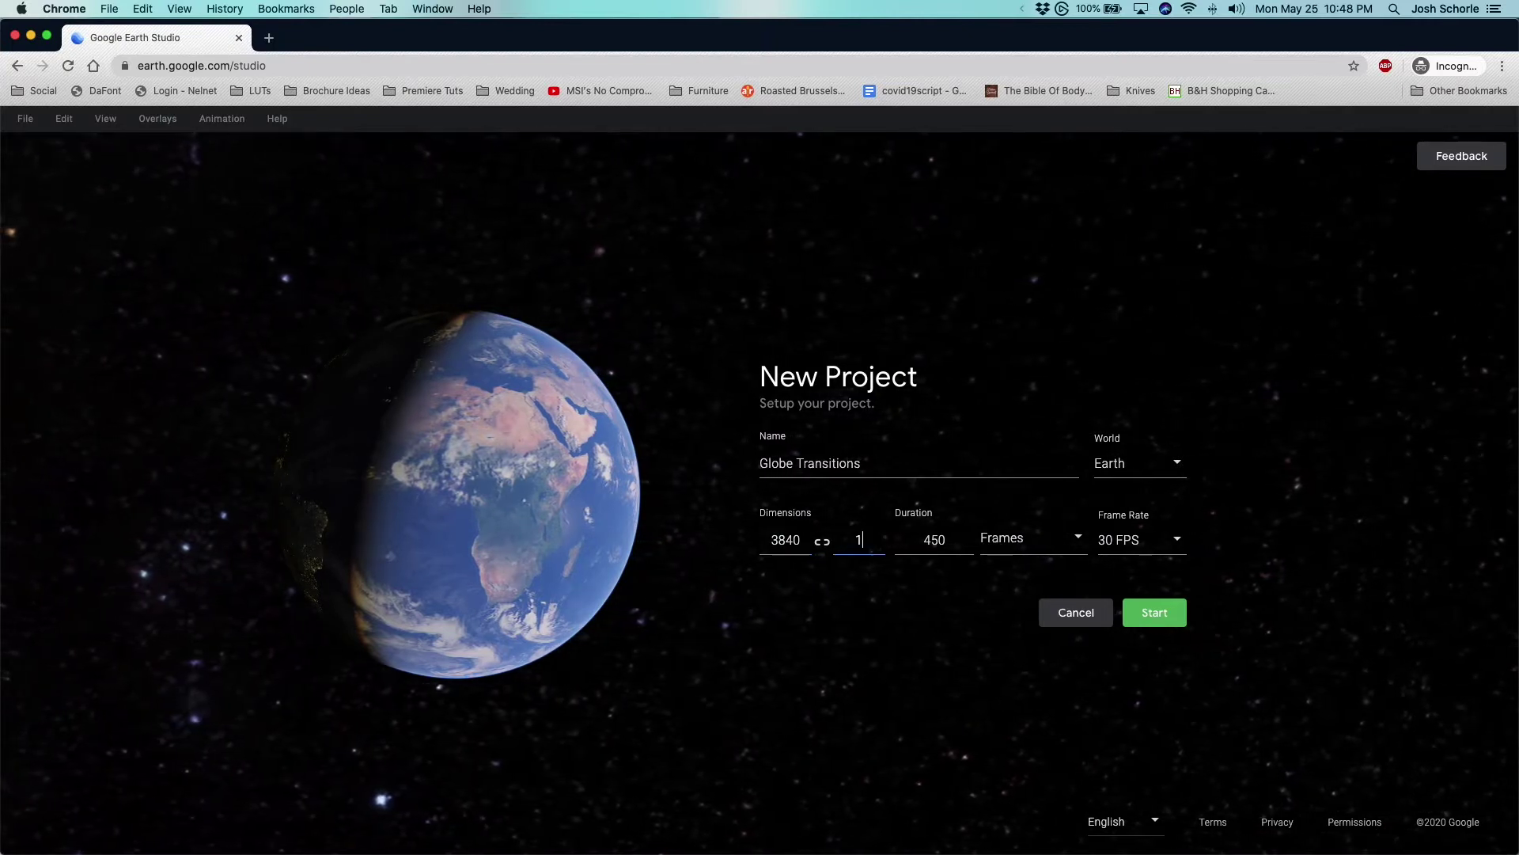
type("920")
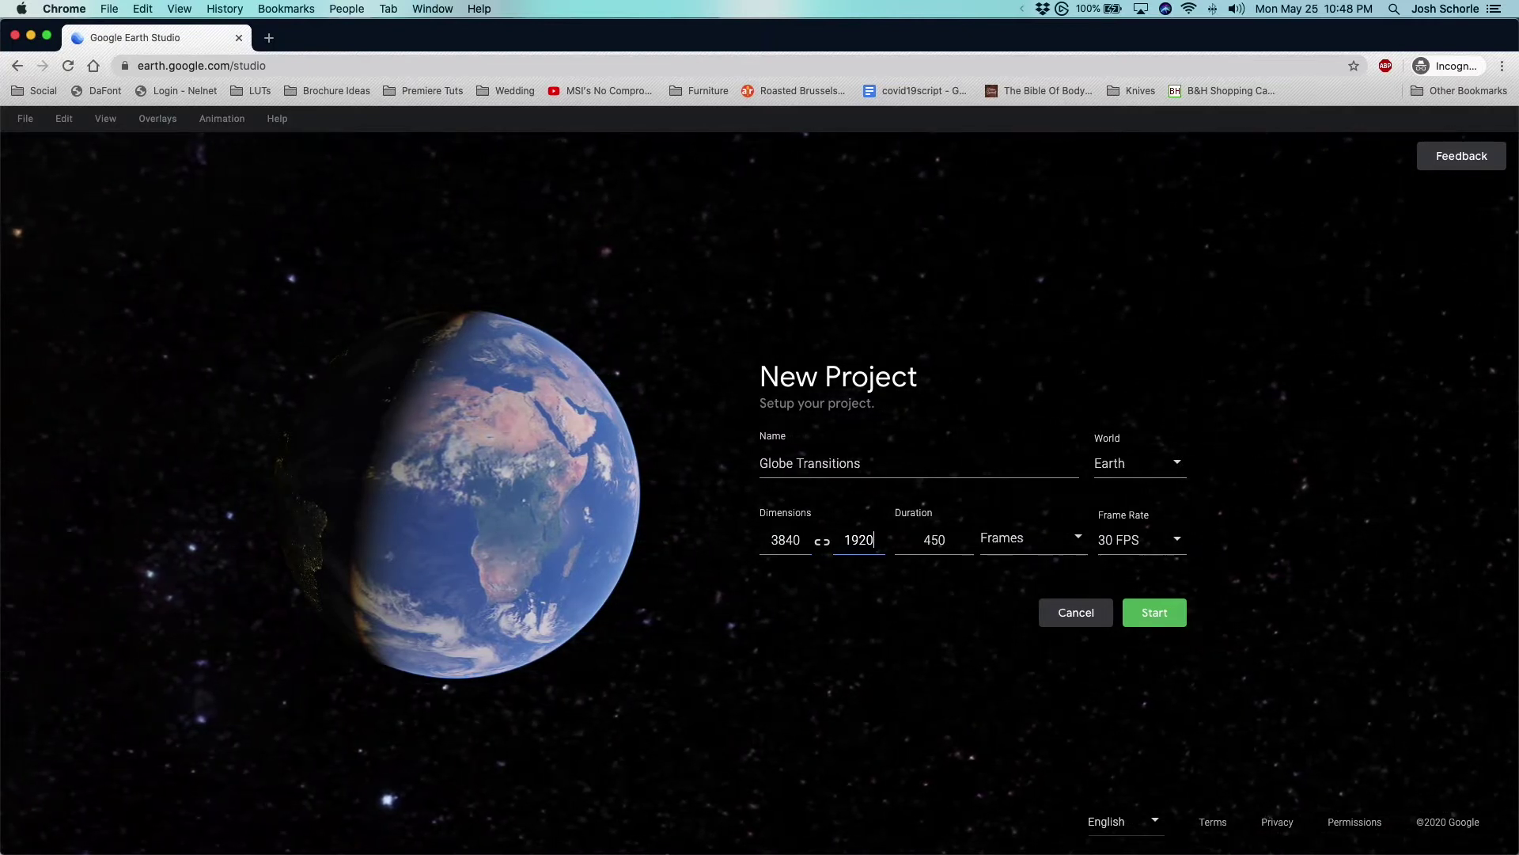
left_click(932, 541)
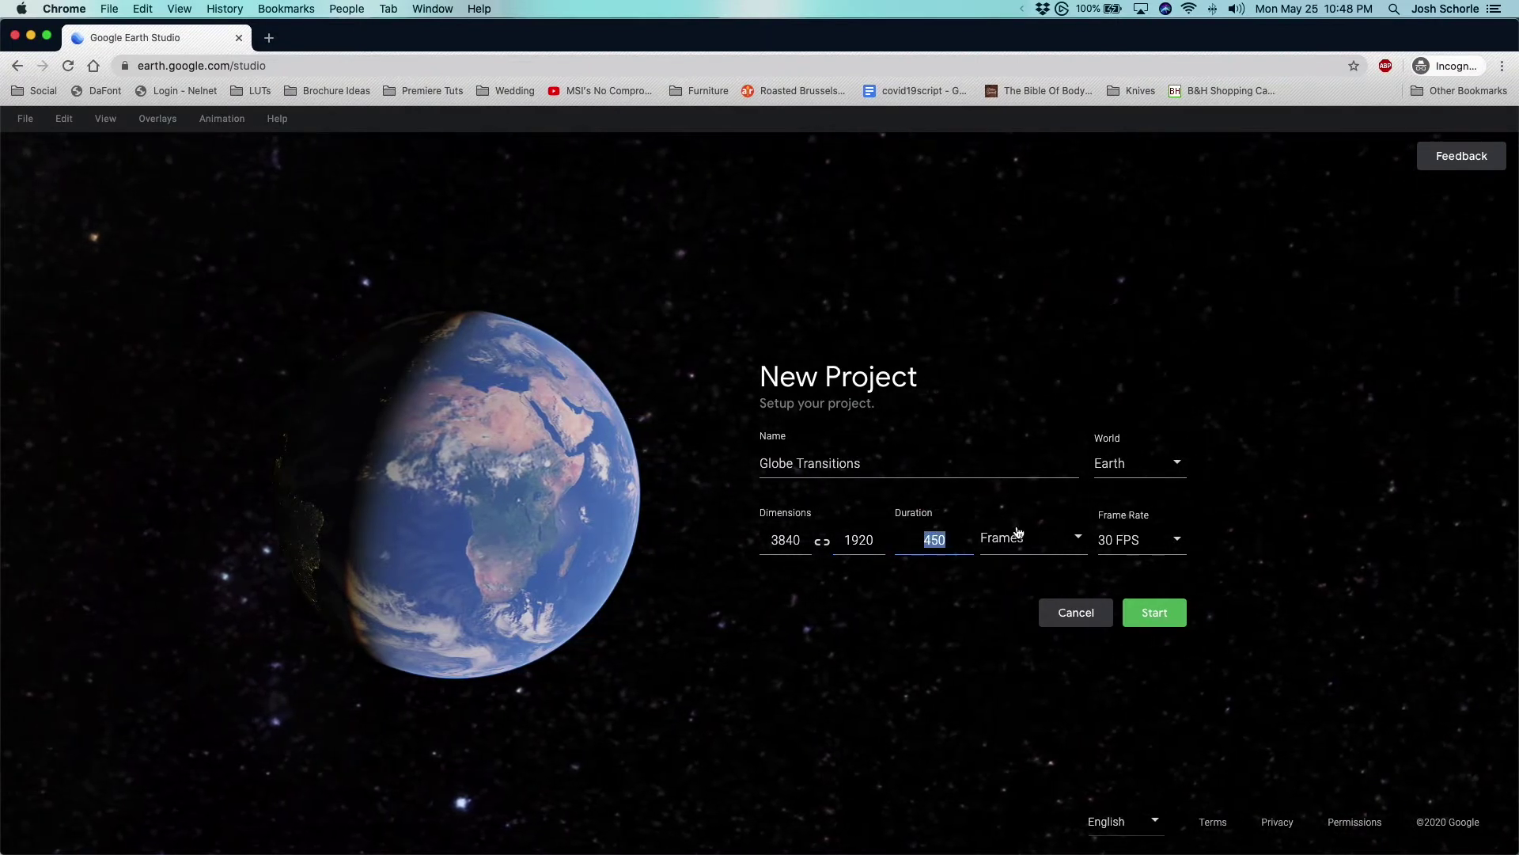
left_click(1137, 539)
left_click(1125, 576)
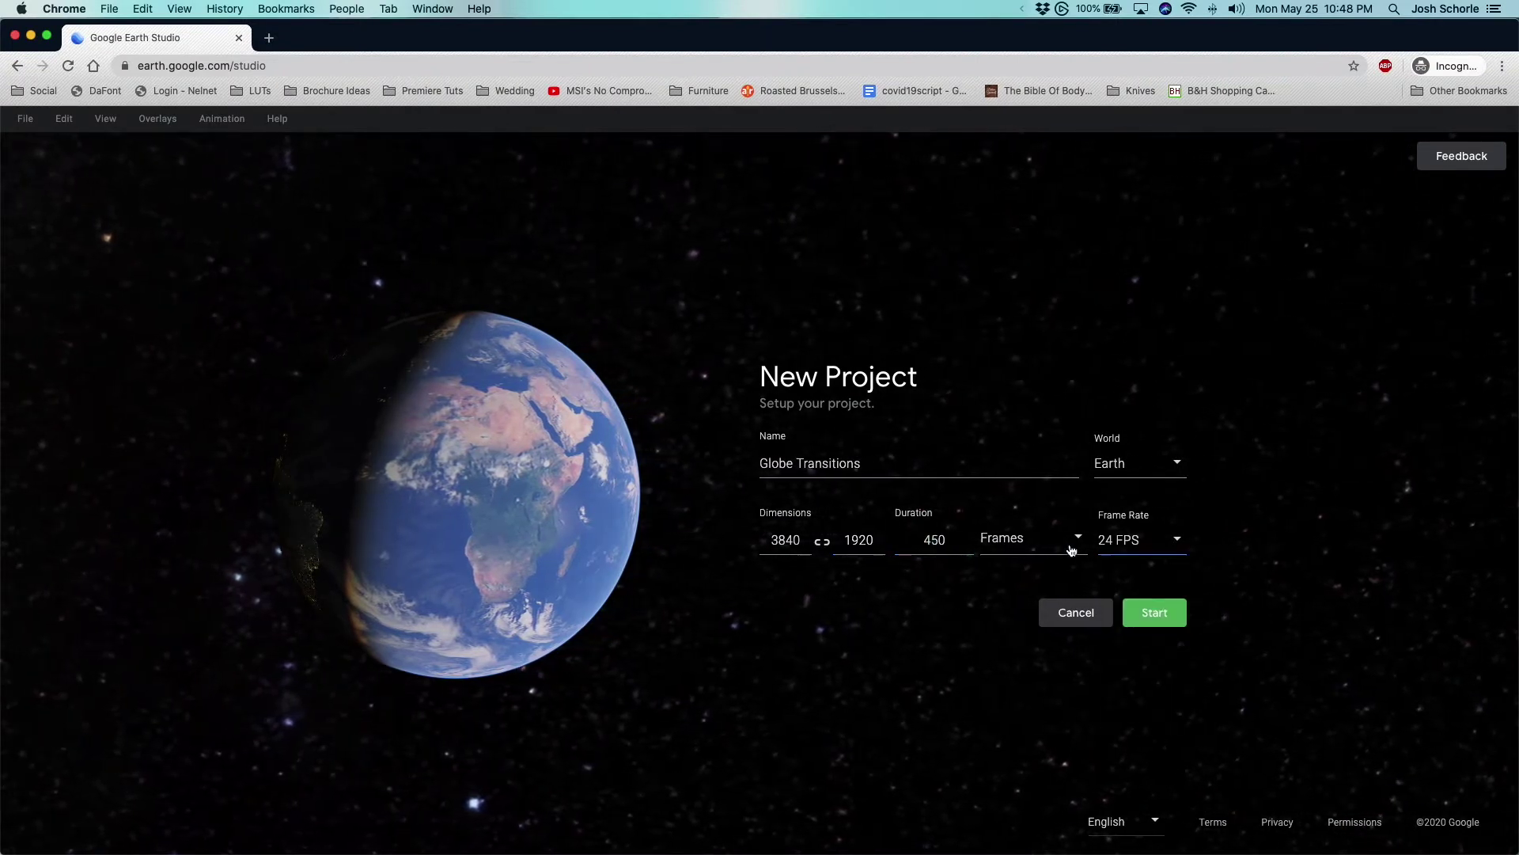
left_click(936, 541)
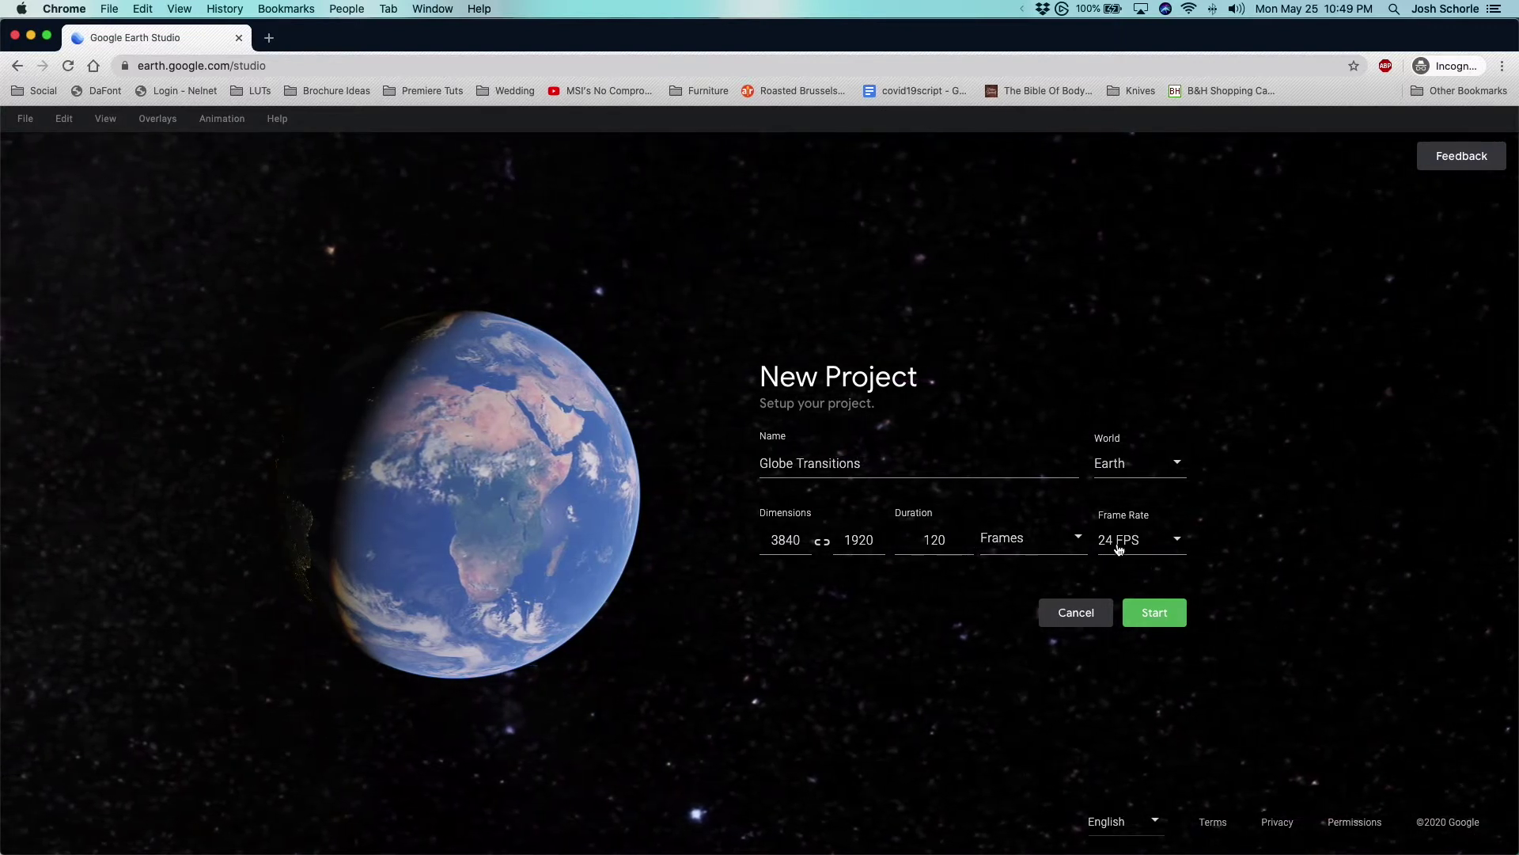
- Create the project and add Field of View, Ocean Overlay and 3D Buildings attributes to the timeline
left_click(1153, 626)
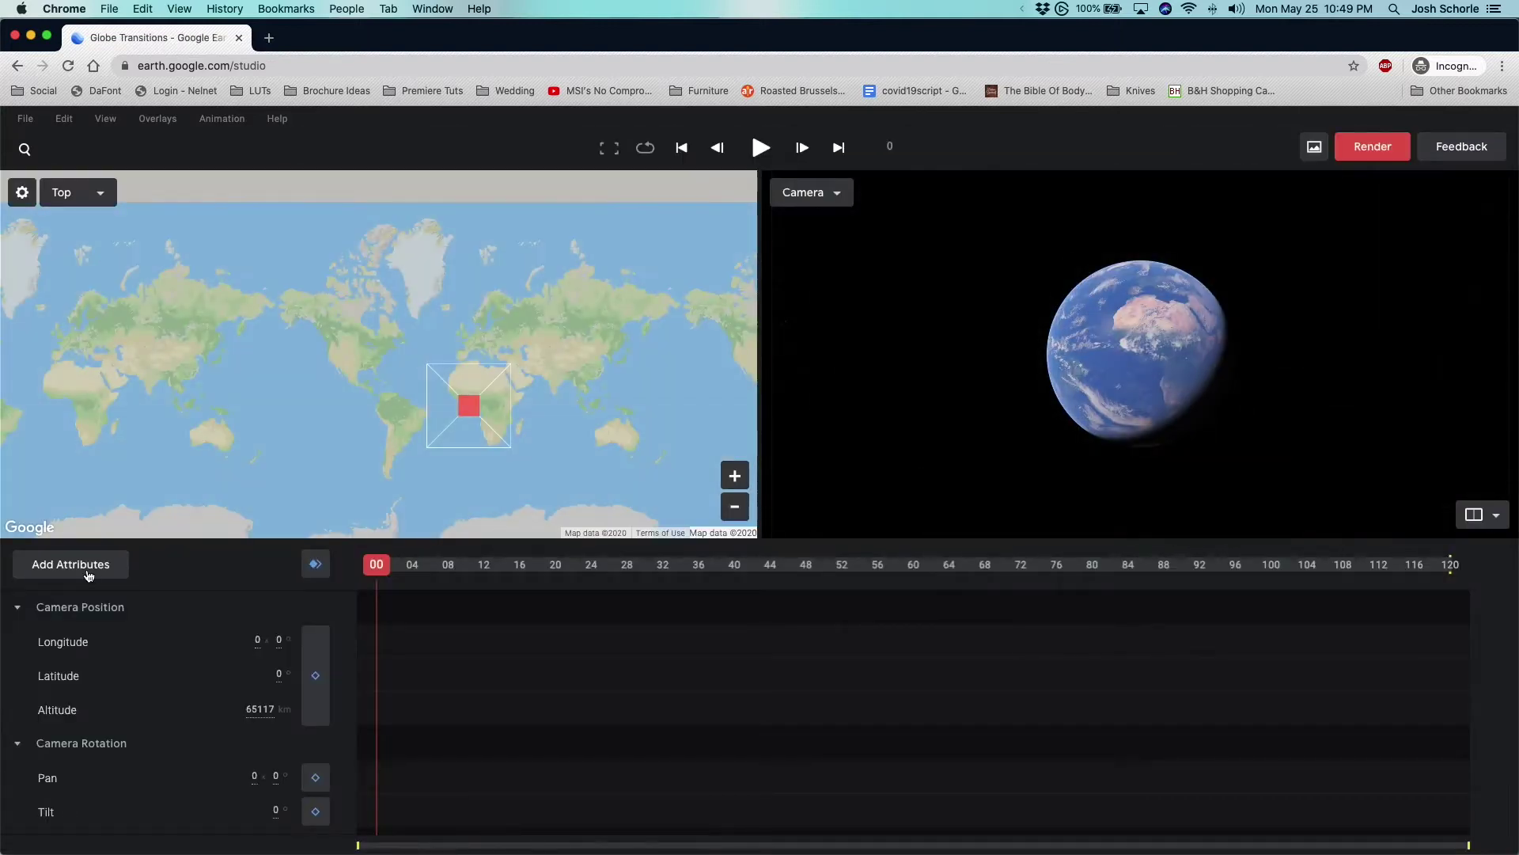
left_click(88, 573)
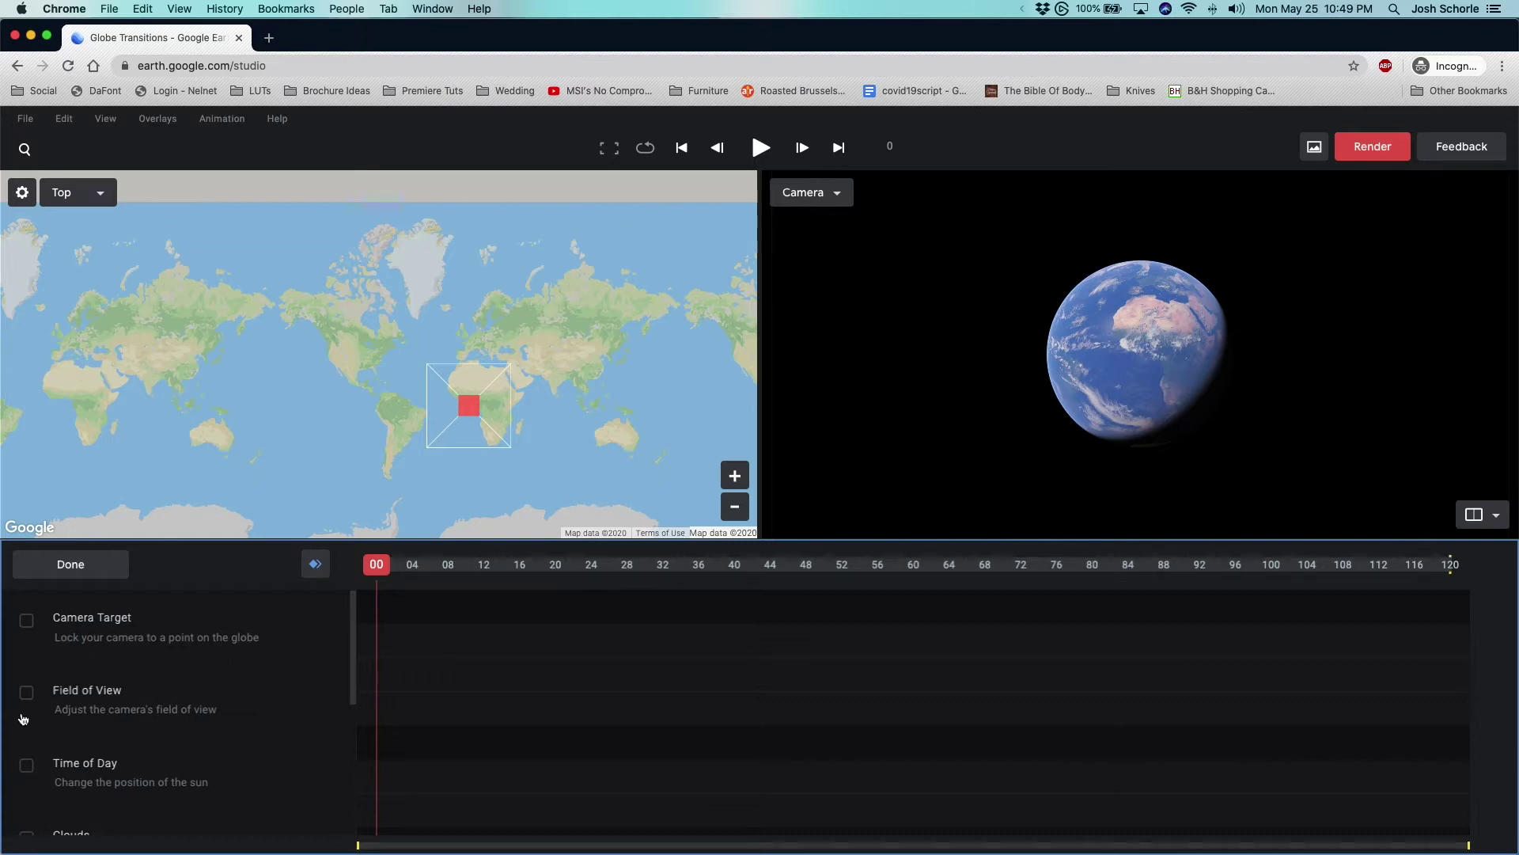
left_click(24, 697)
scroll(48, 778, "down", 1)
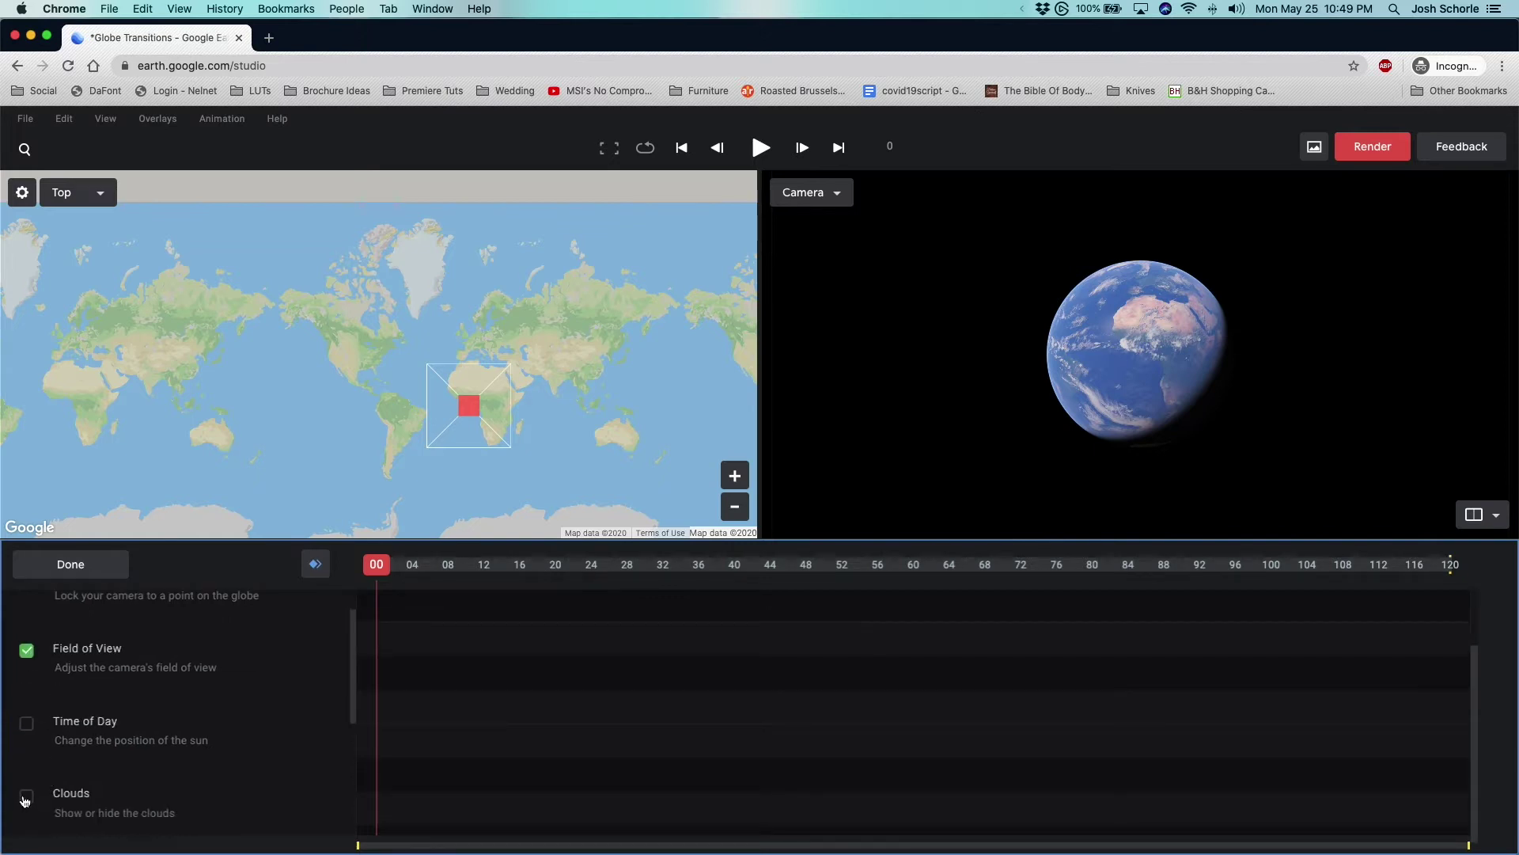
scroll(47, 736, "down", 5)
left_click(26, 652)
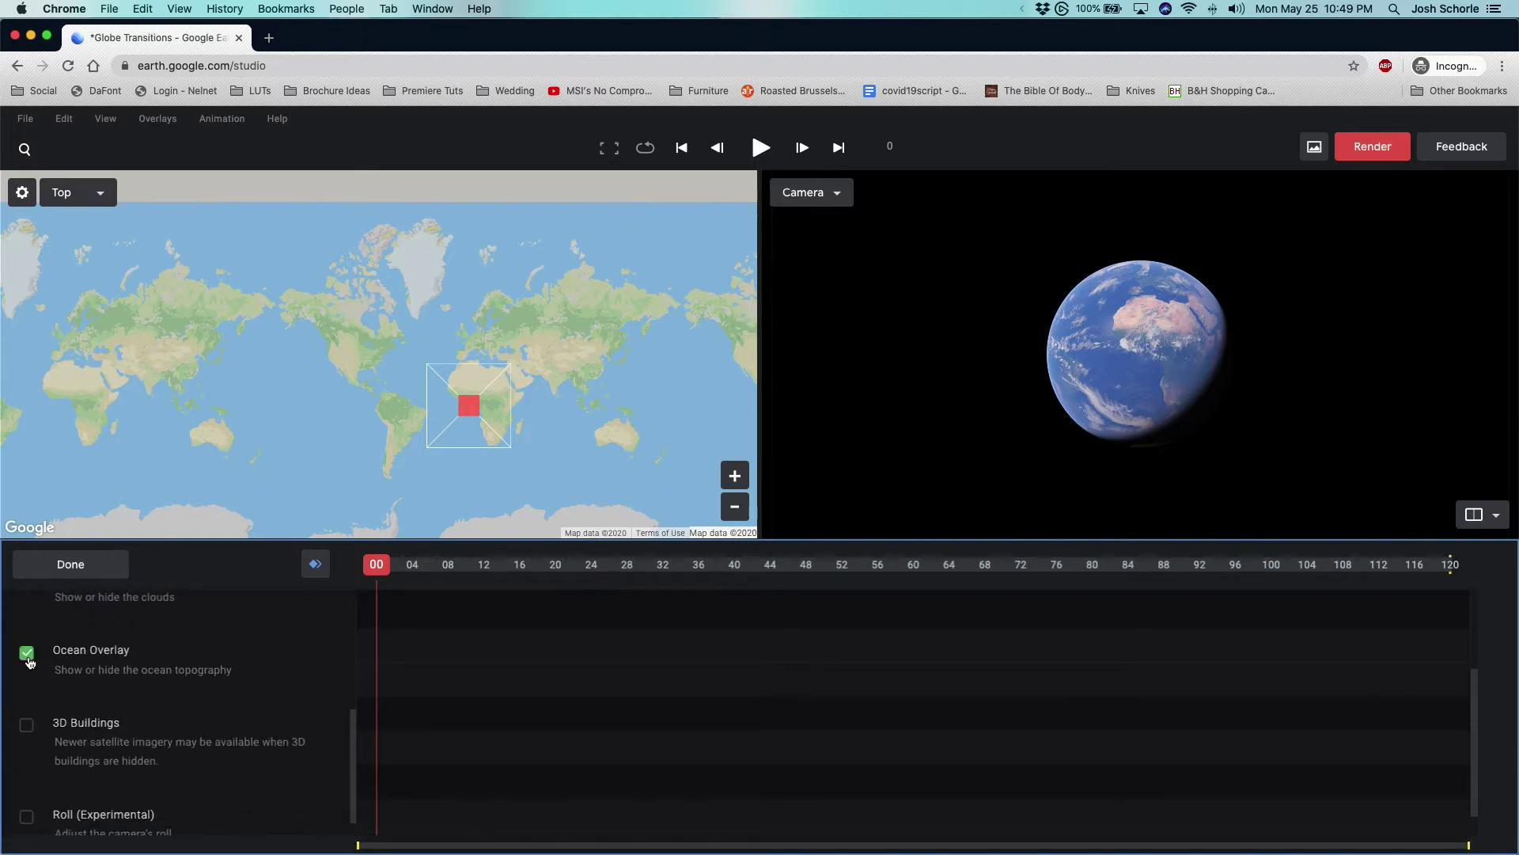
left_click(28, 726)
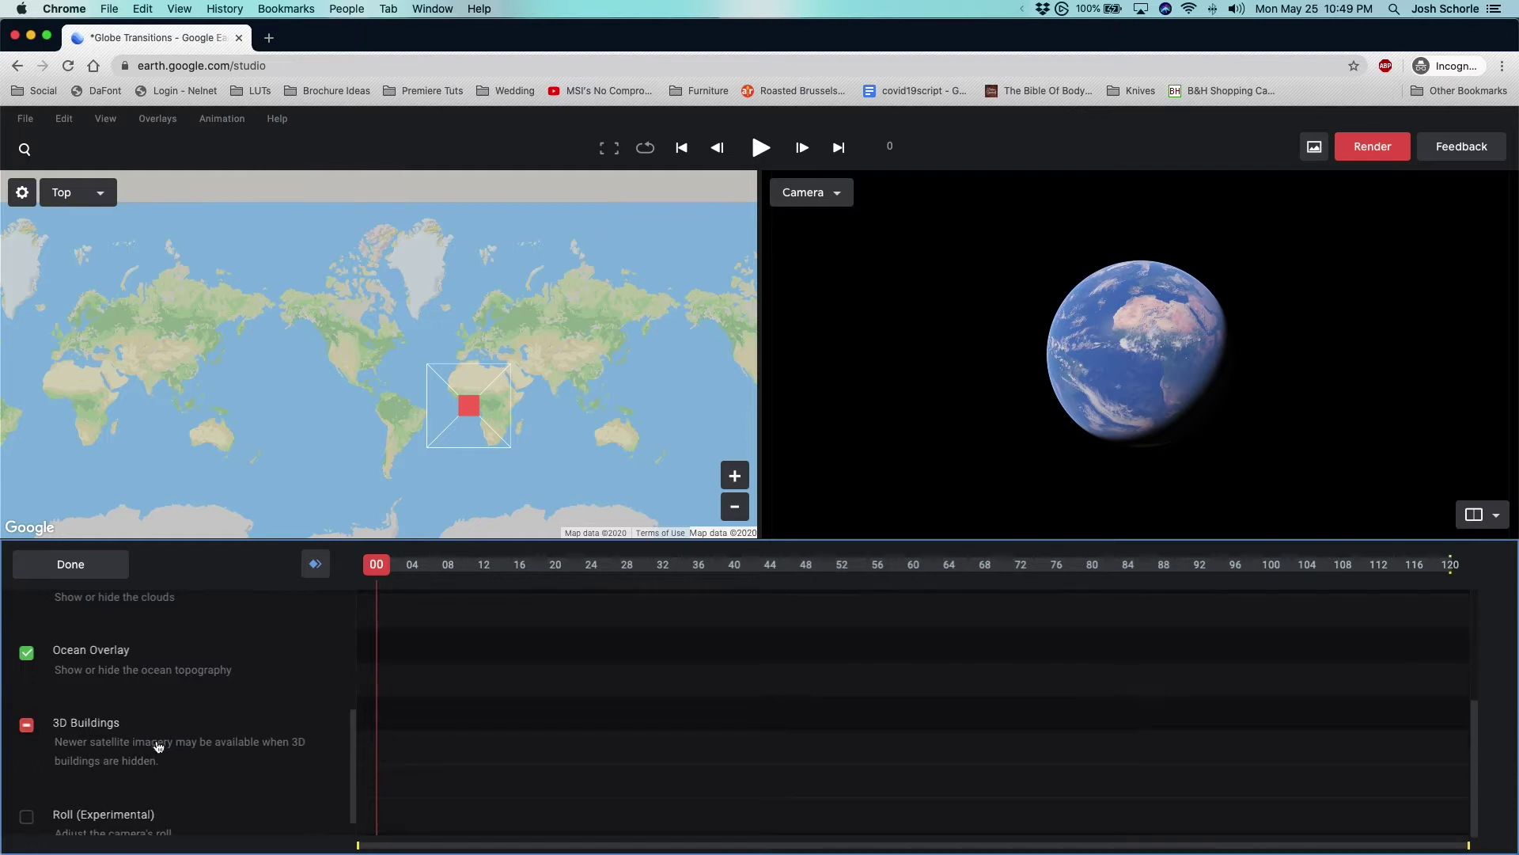
left_click(111, 576)
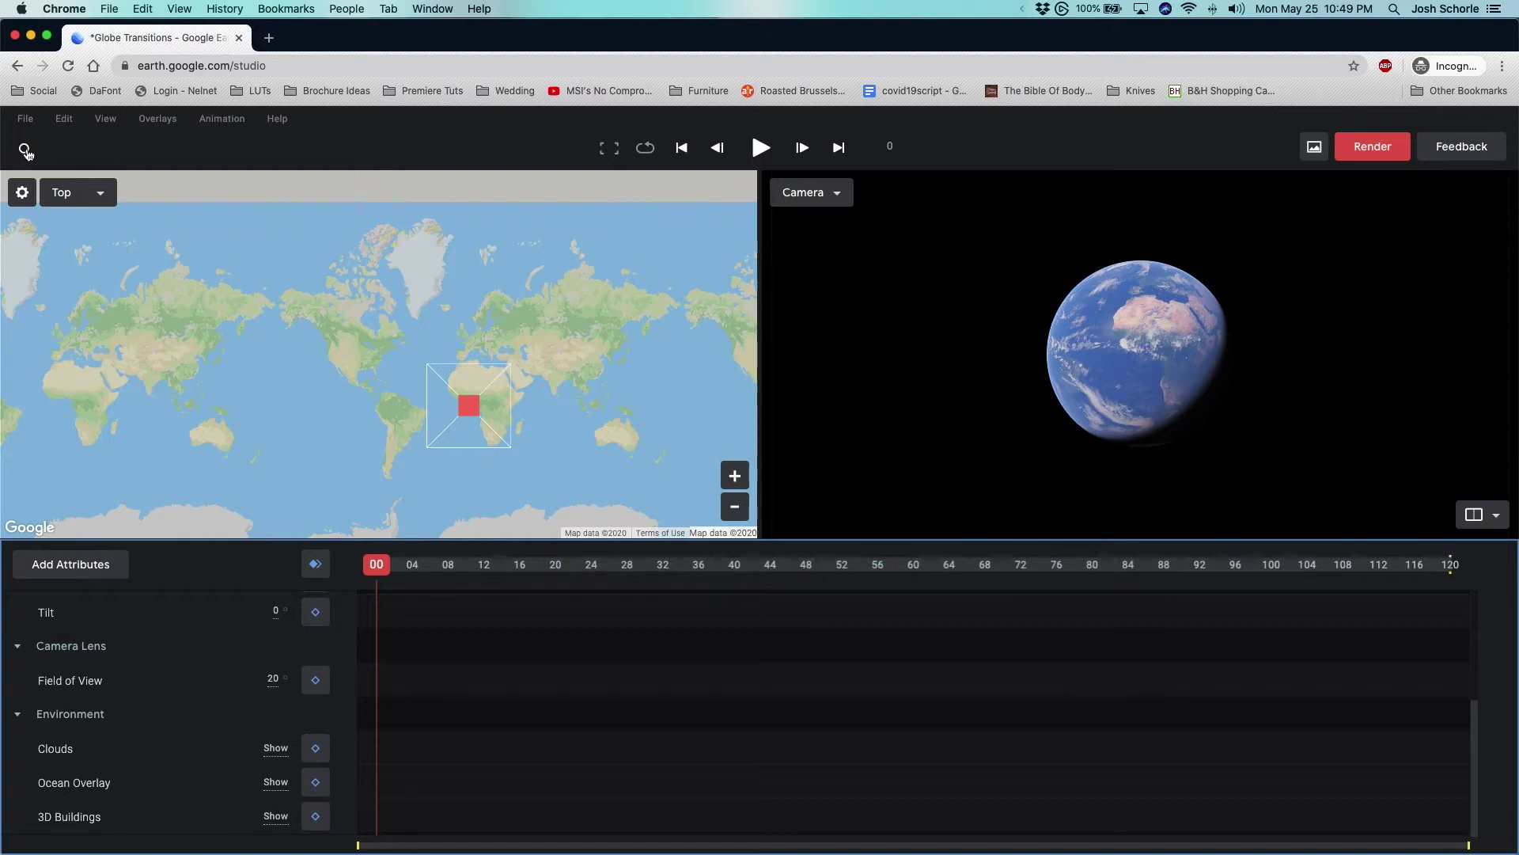
left_click(26, 150)
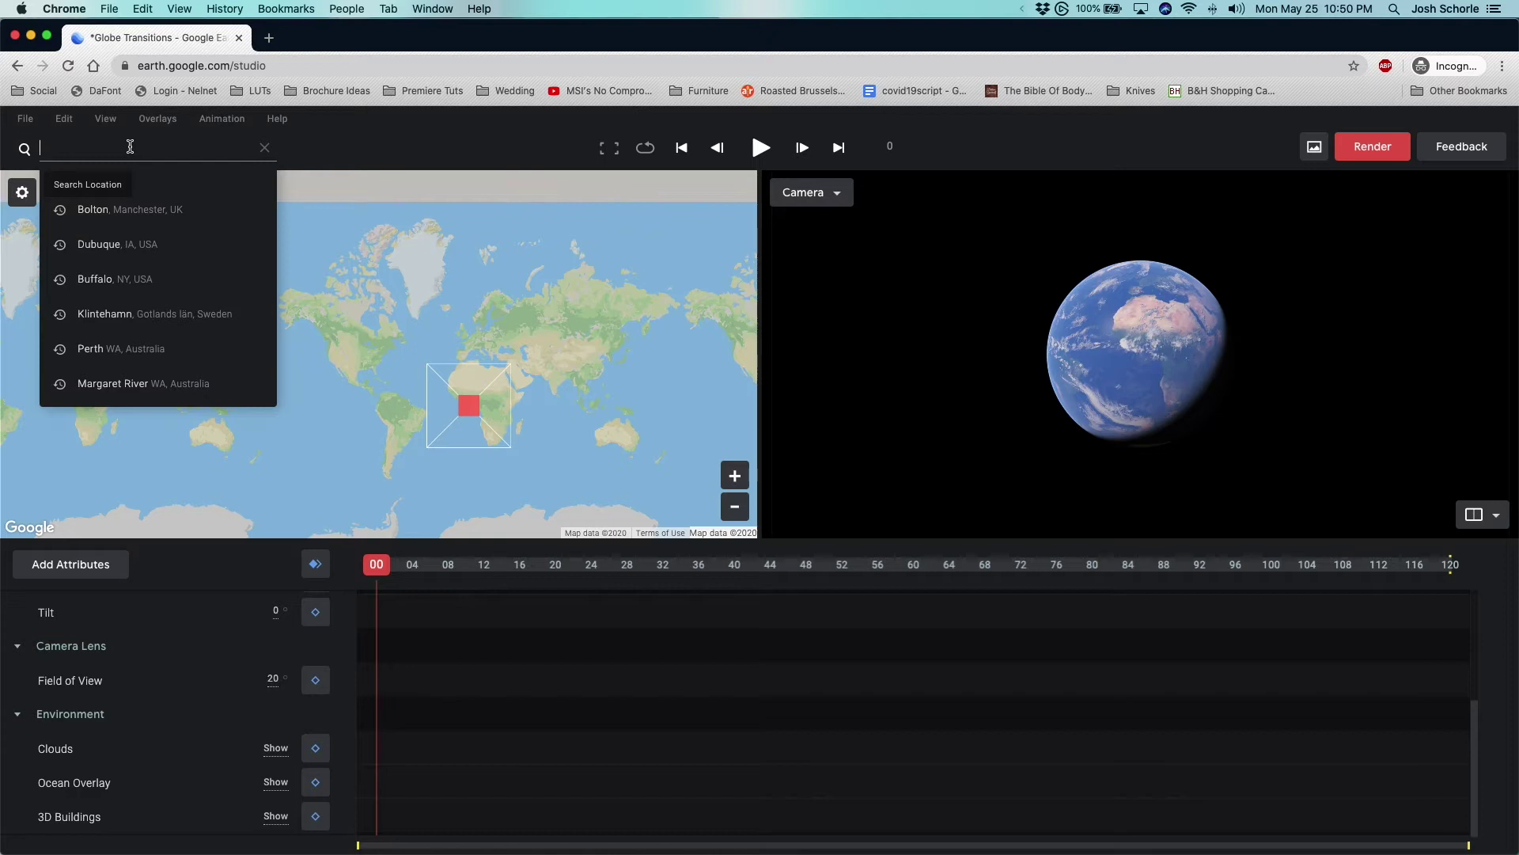
- Fly to Bolton, Manchester, keyframe all attributes at frame 00, then move to frame 120
left_click(128, 221)
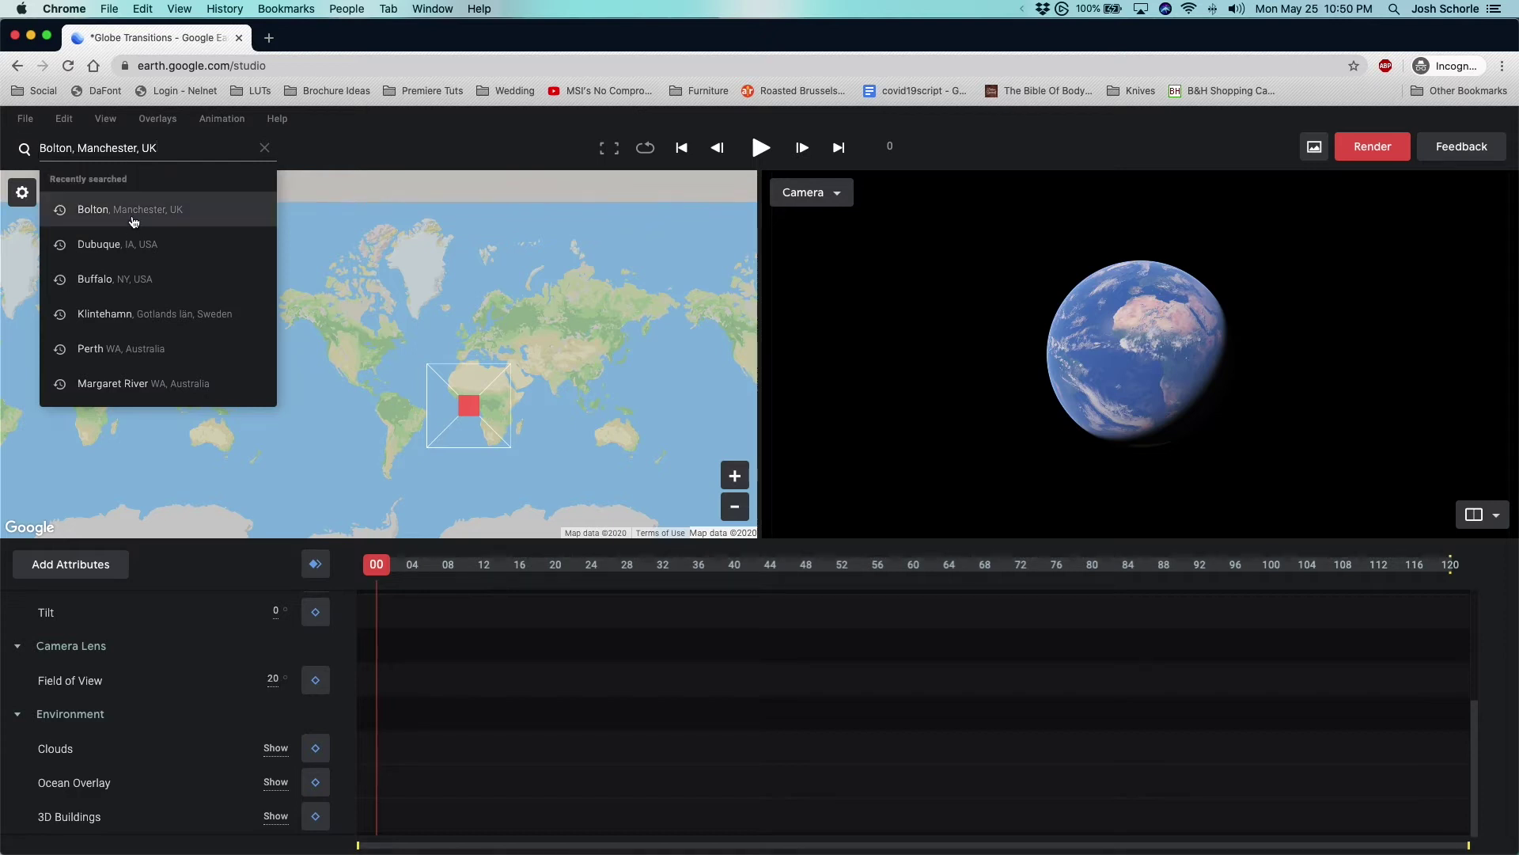
left_click(133, 222)
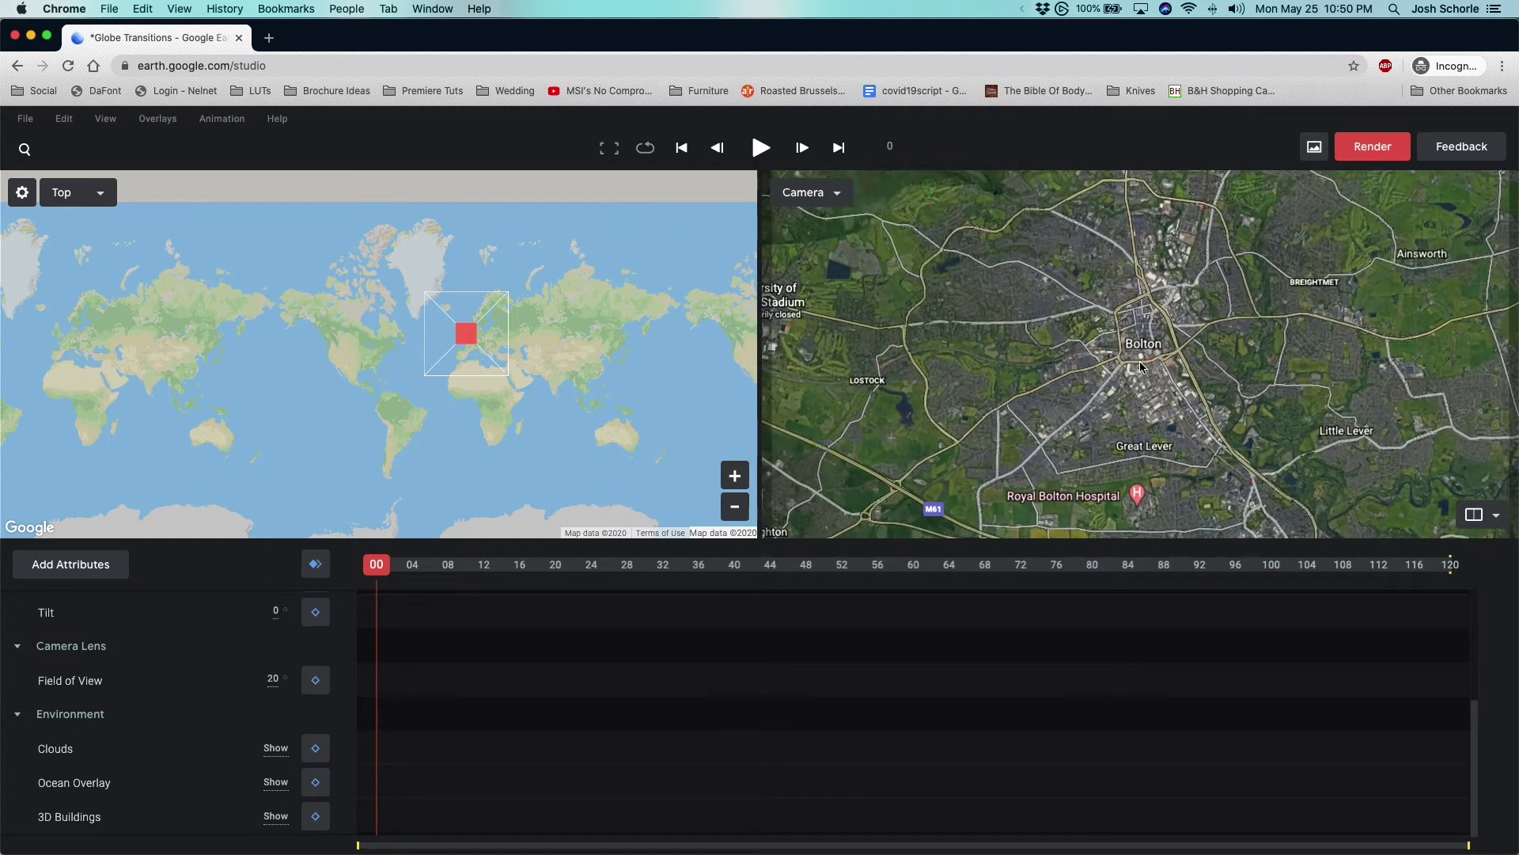
scroll(1141, 366, "down", 3)
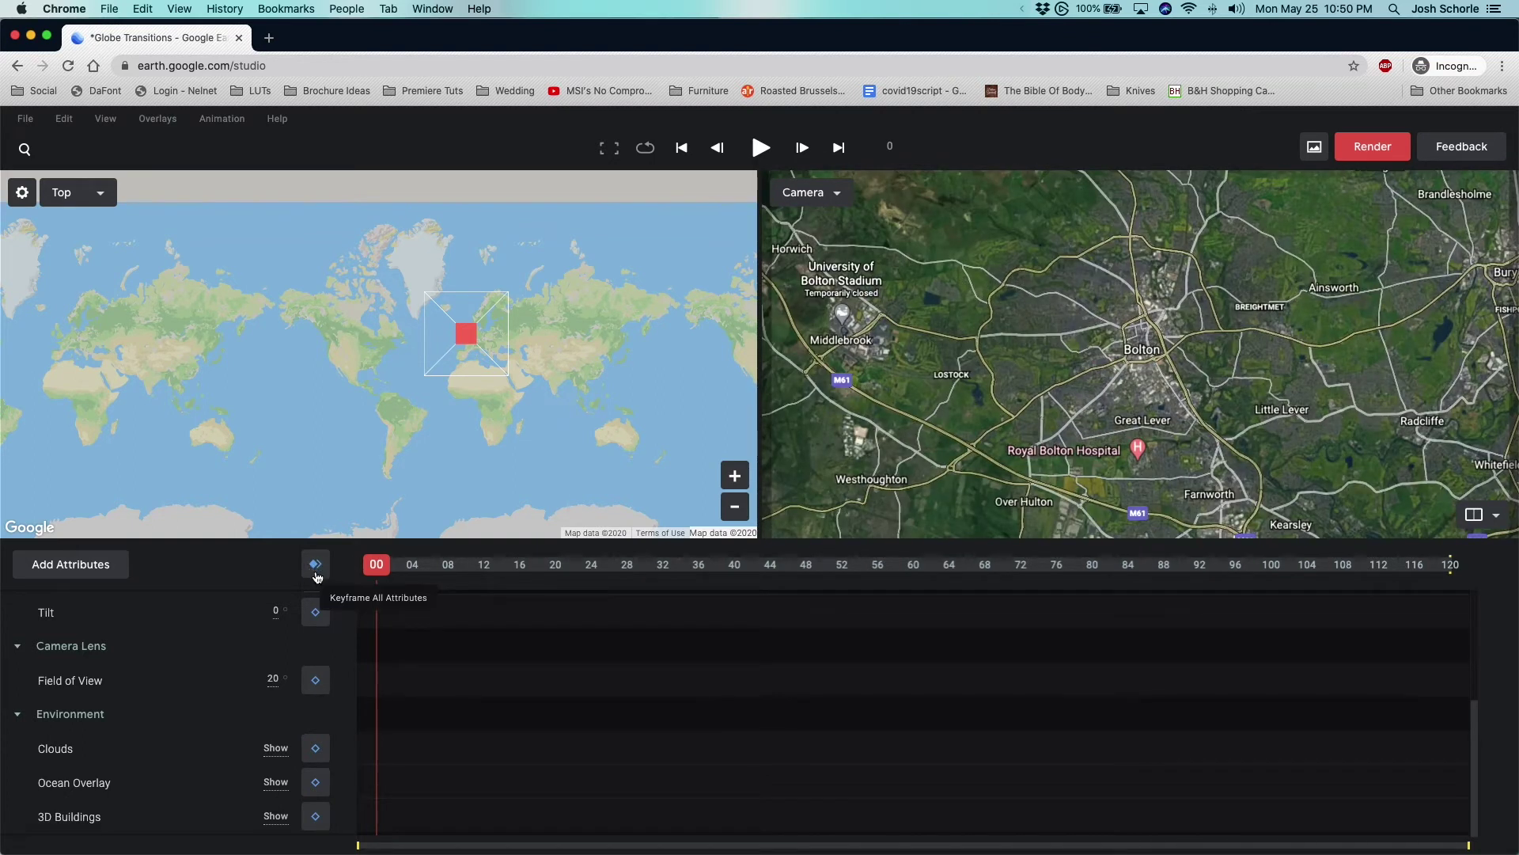
left_click(316, 567)
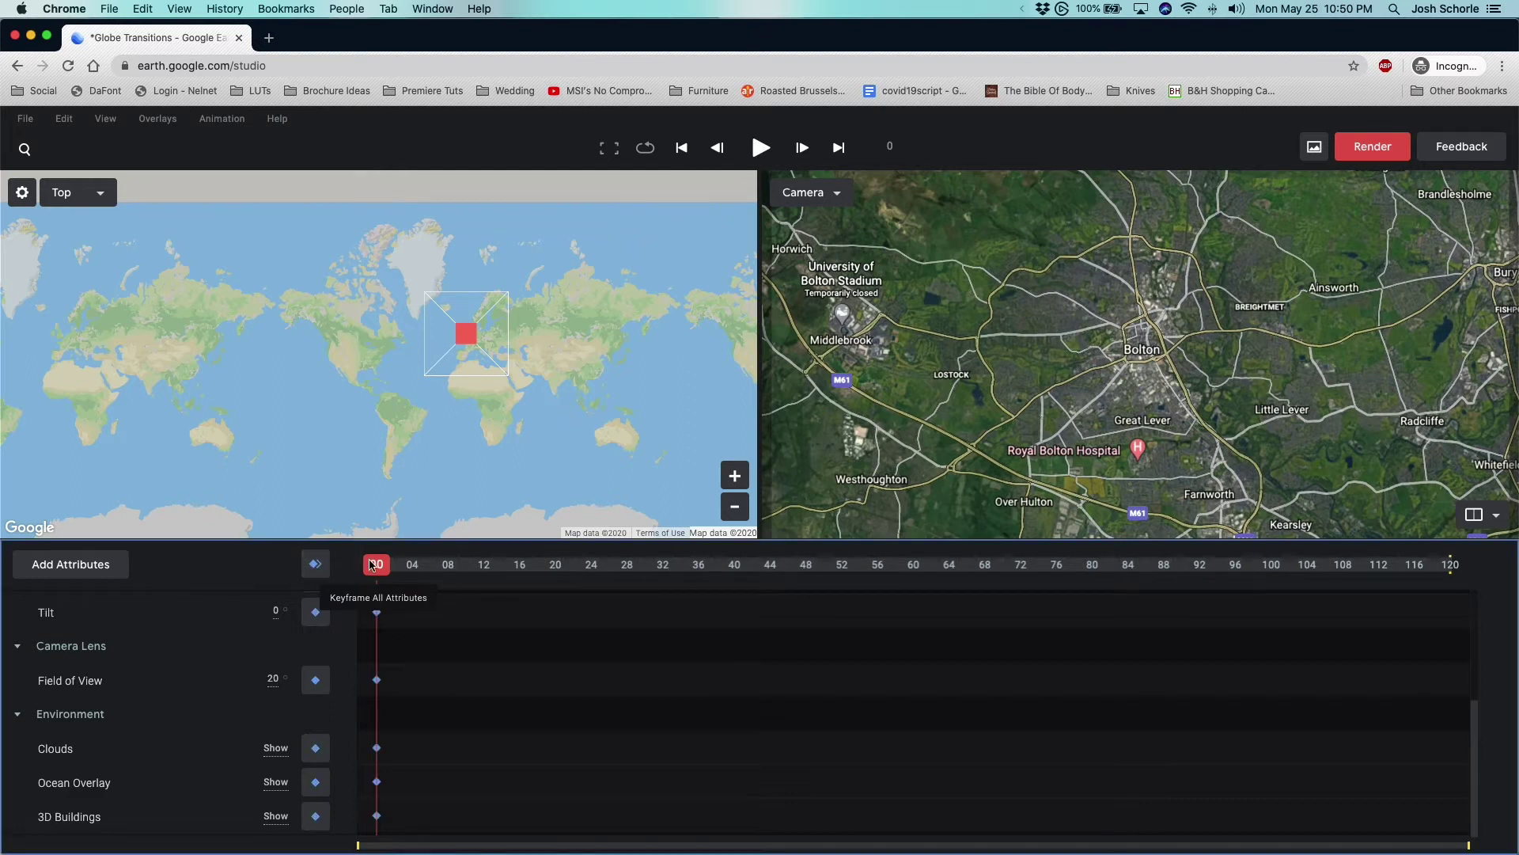
left_click_drag(375, 568, 1461, 544)
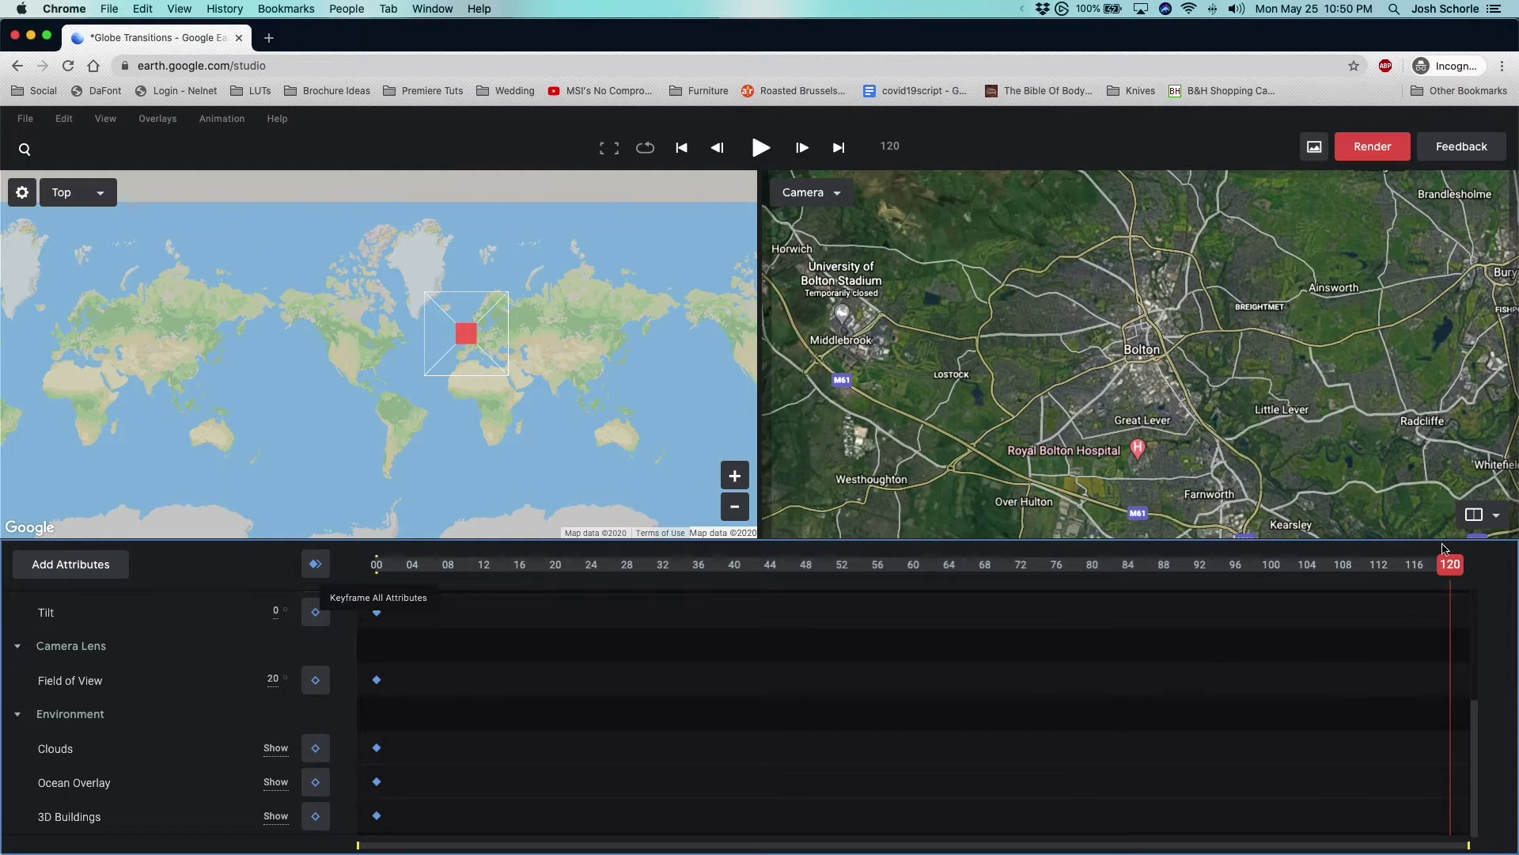
left_click(45, 153)
- Fly the camera to Dubuque and keyframe all attributes at frame 120
type("Dub")
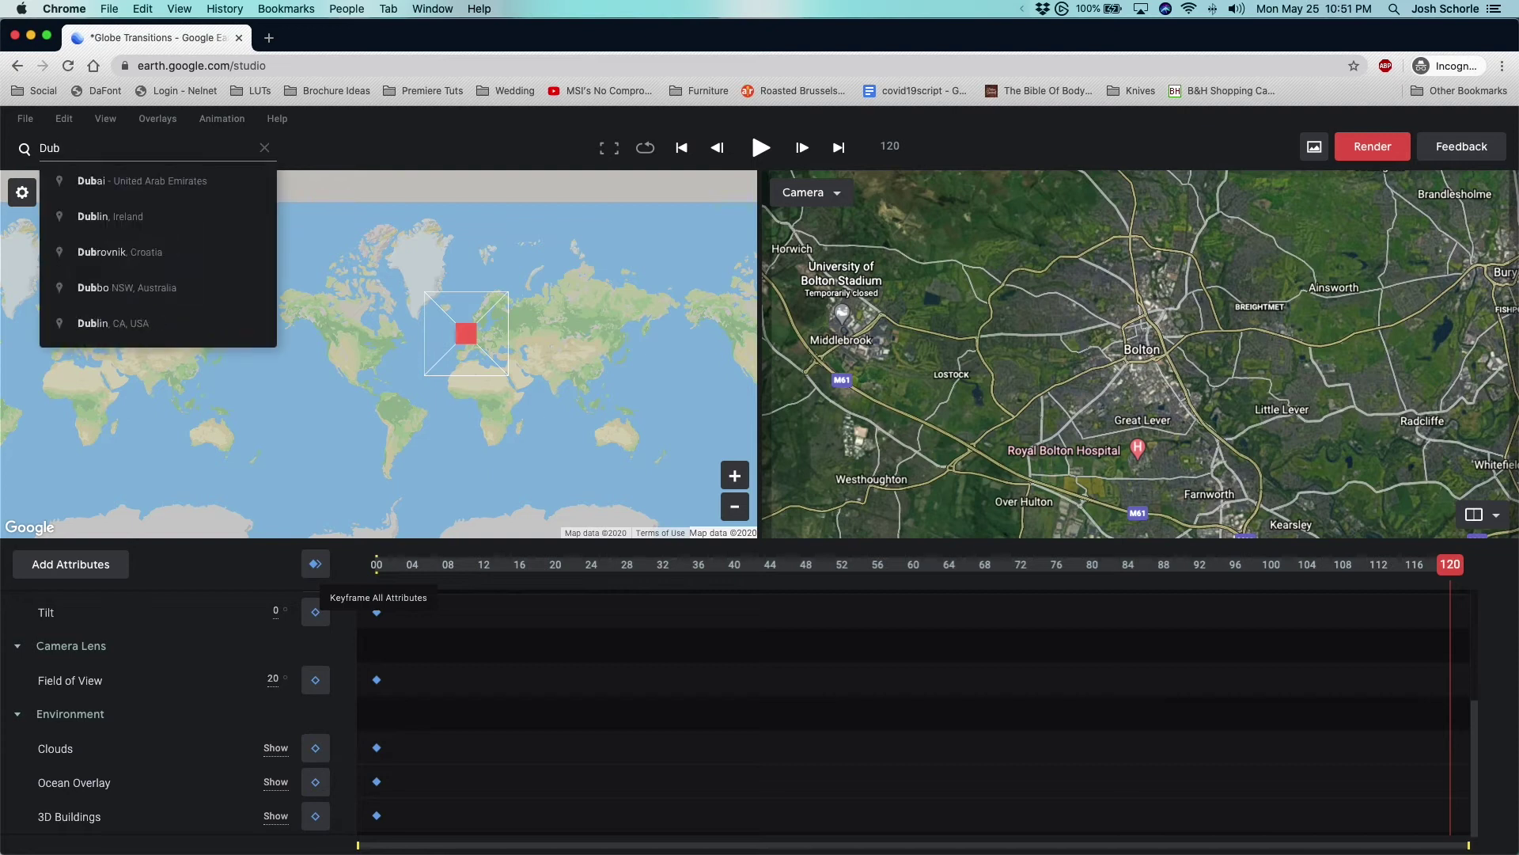
type("uque")
key("Return")
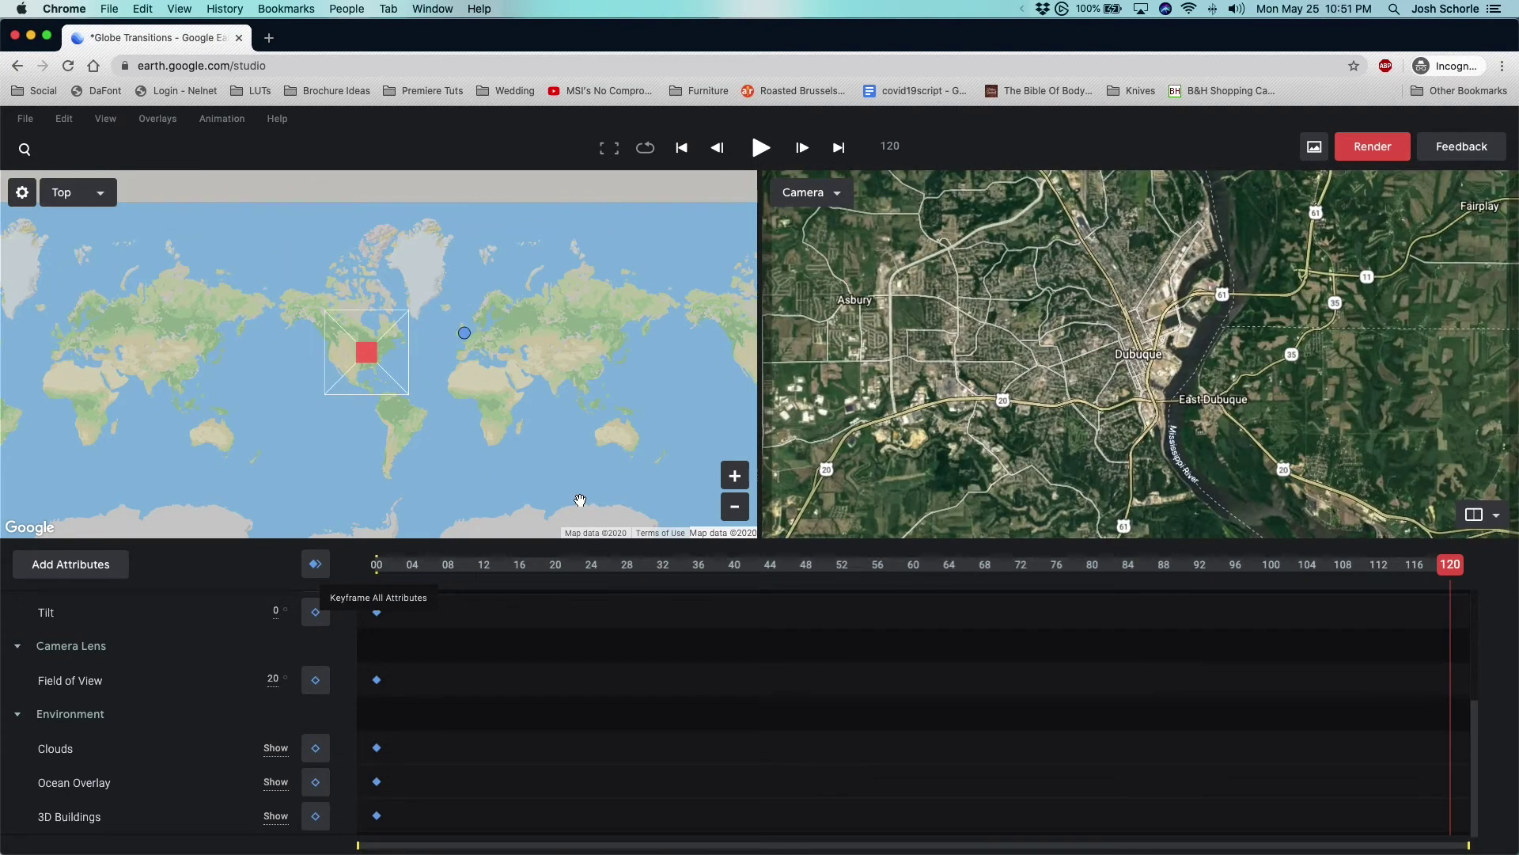
left_click(315, 565)
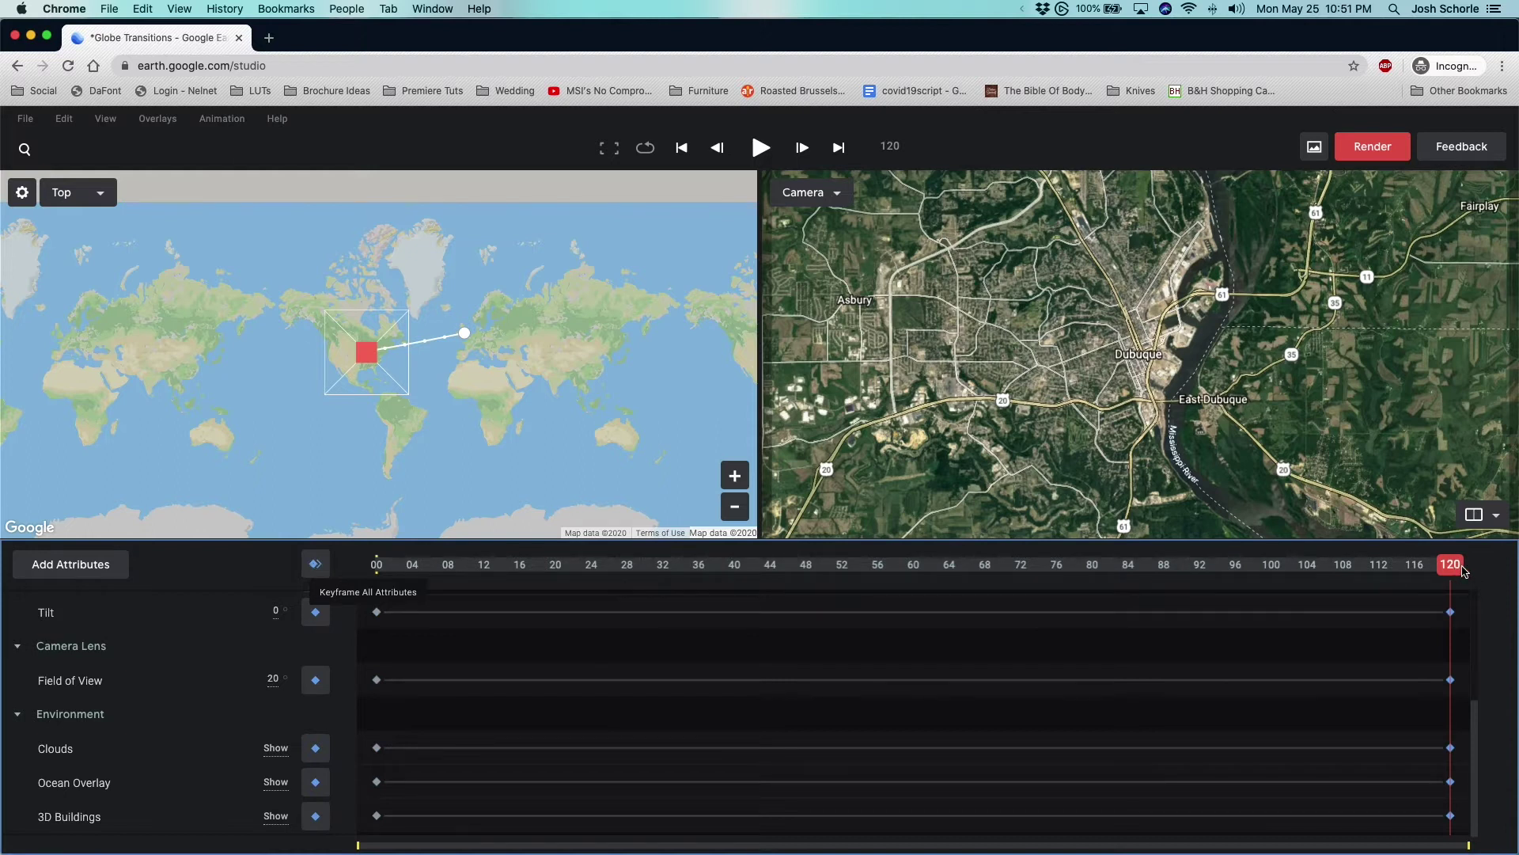
- Keyframe a whole-globe view at frame 60 and bend the flight path into an arc
left_click_drag(1464, 570, 914, 567)
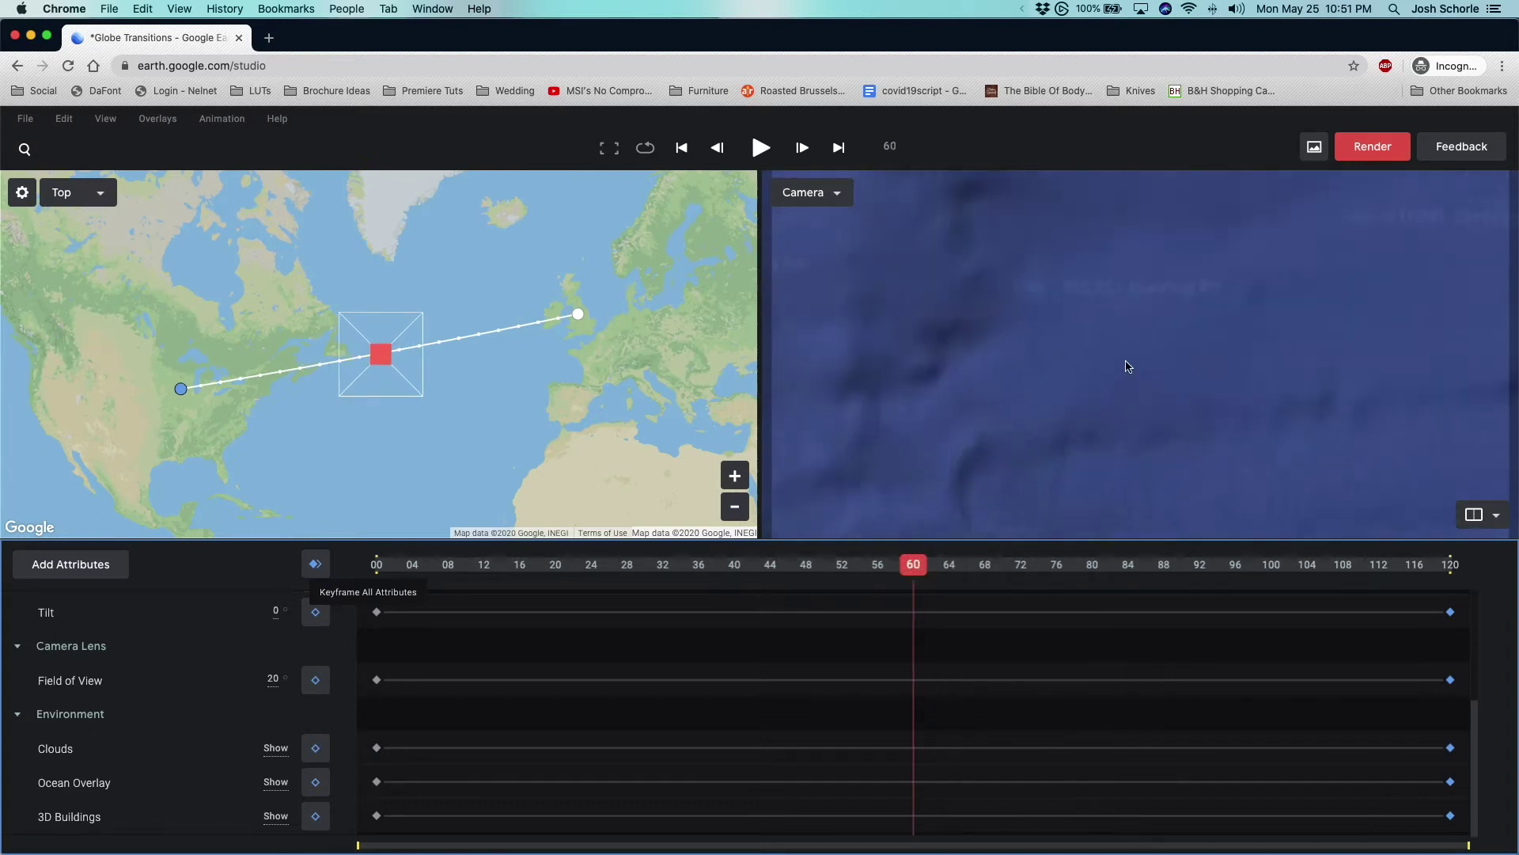
scroll(1127, 366, "down", 10)
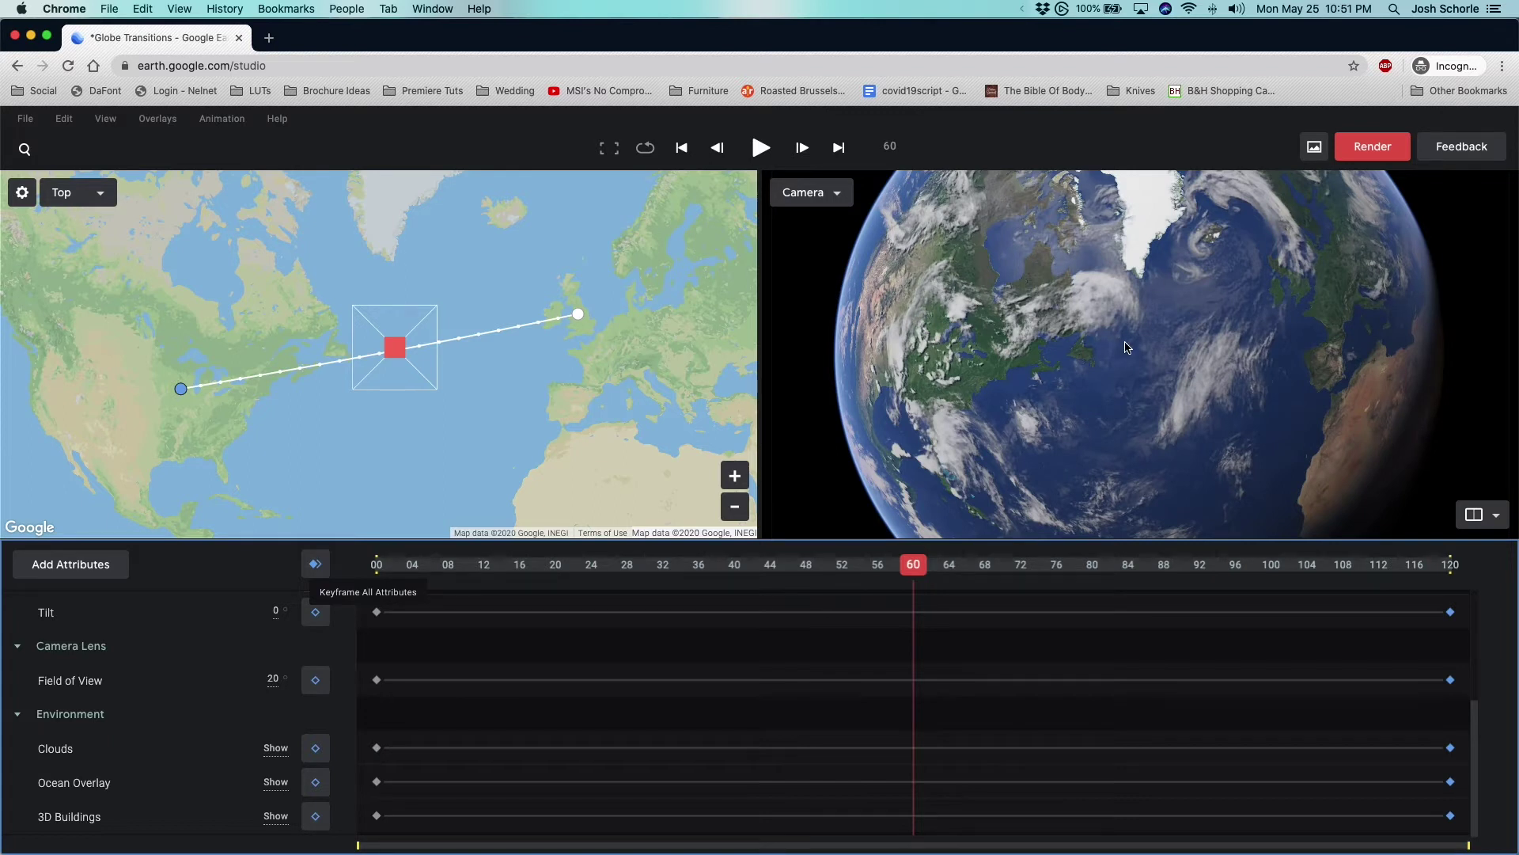
scroll(1143, 341, "up", 5)
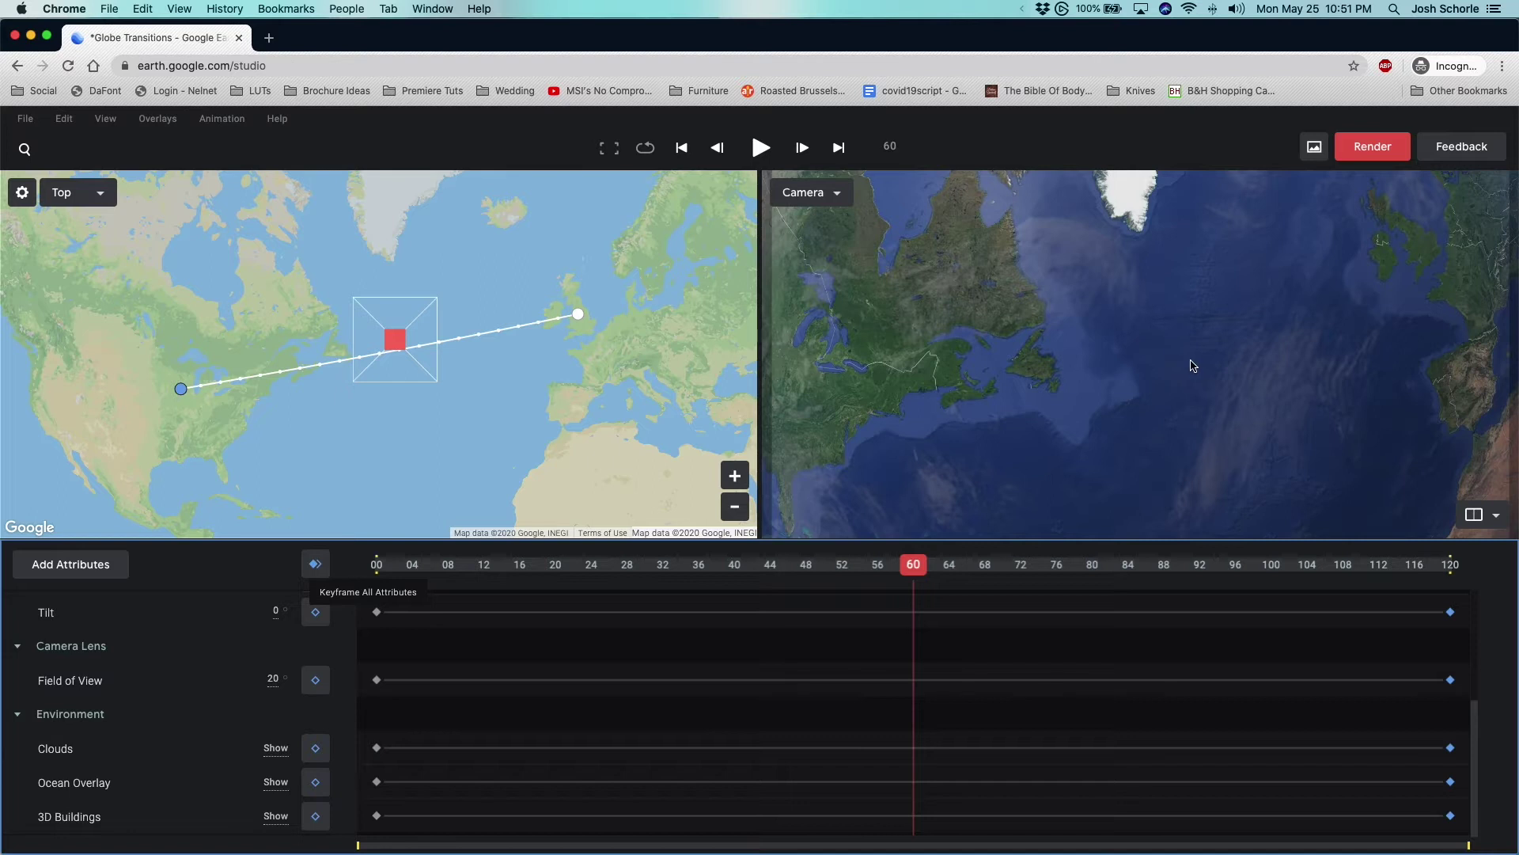
scroll(1142, 359, "down", 5)
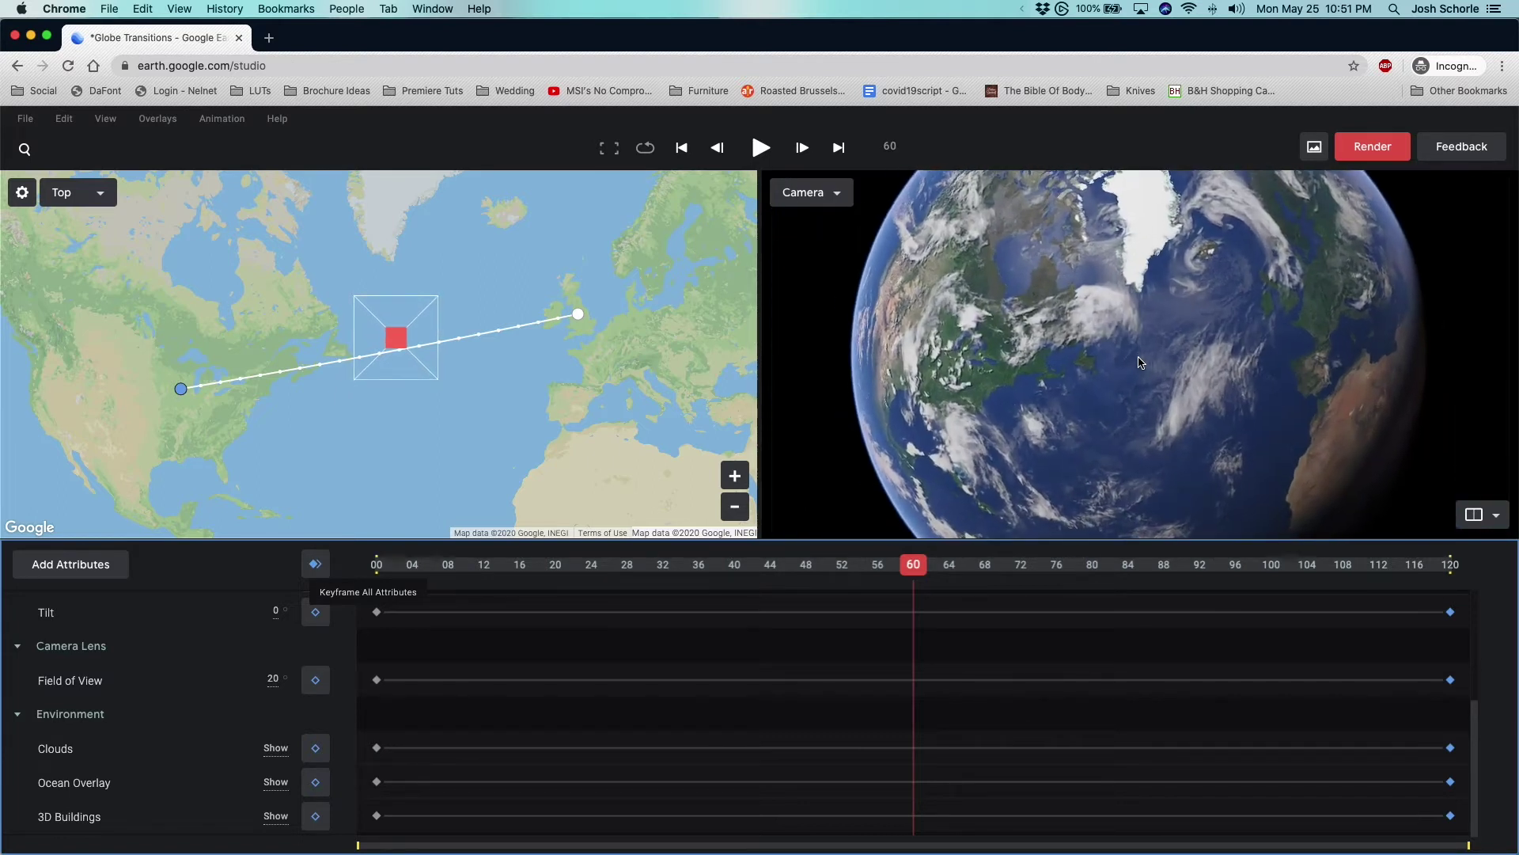
scroll(1141, 362, "up", 2)
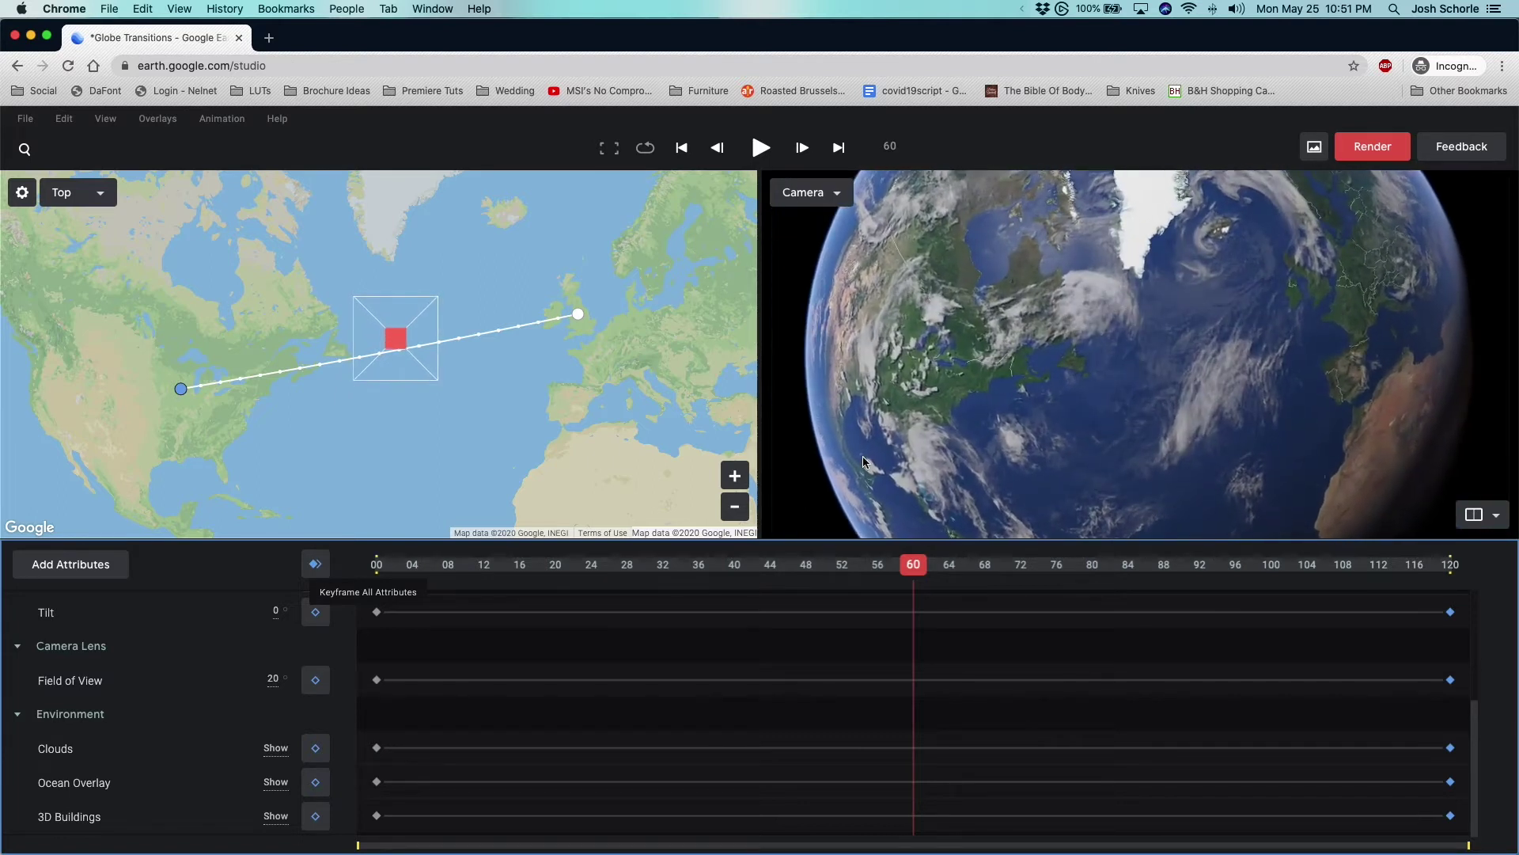
left_click(315, 567)
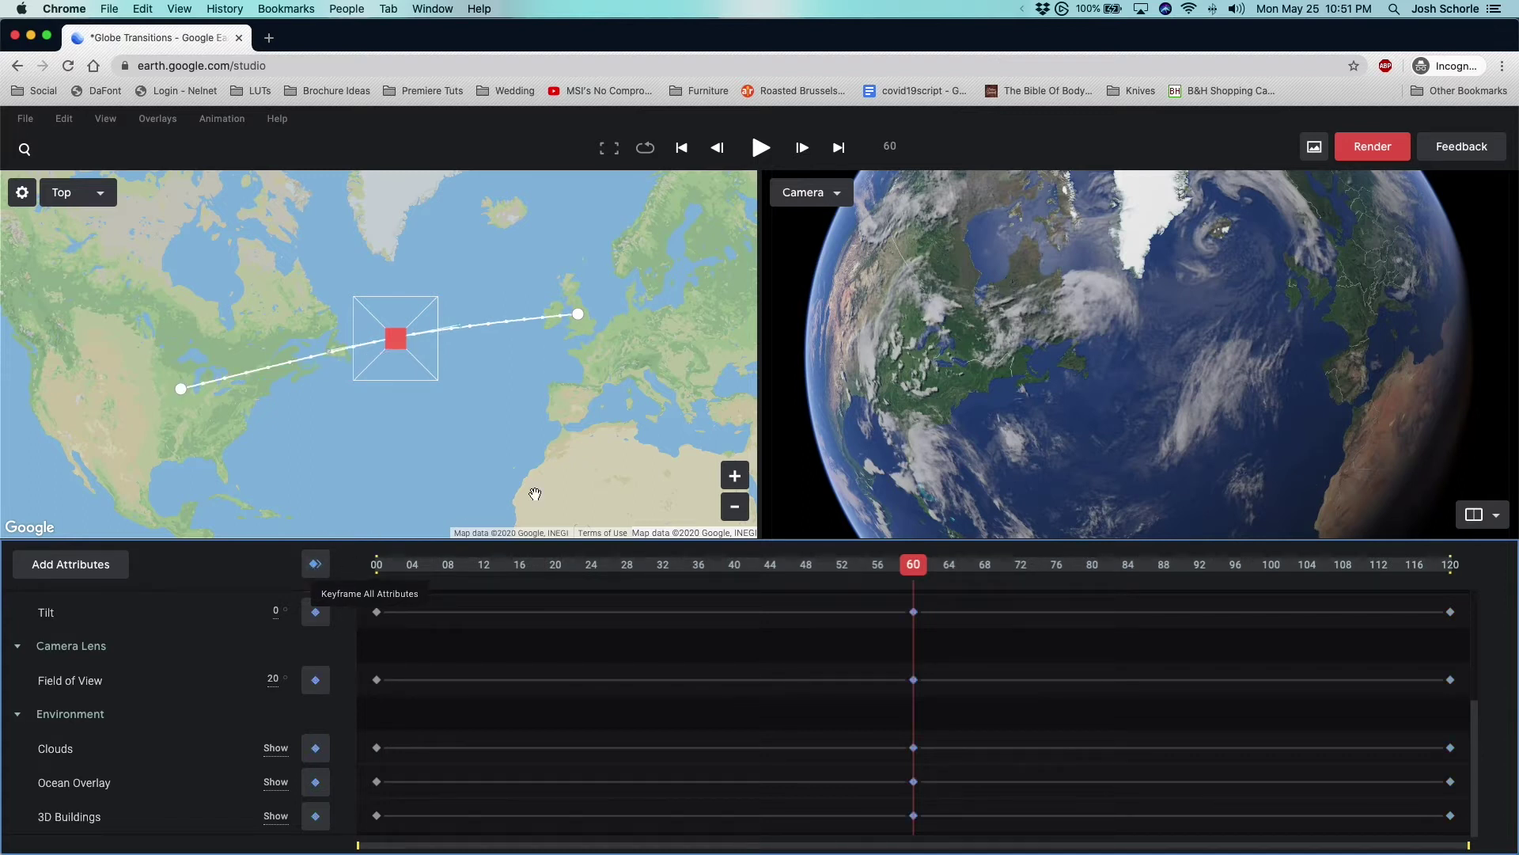
scroll(459, 329, "up", 2)
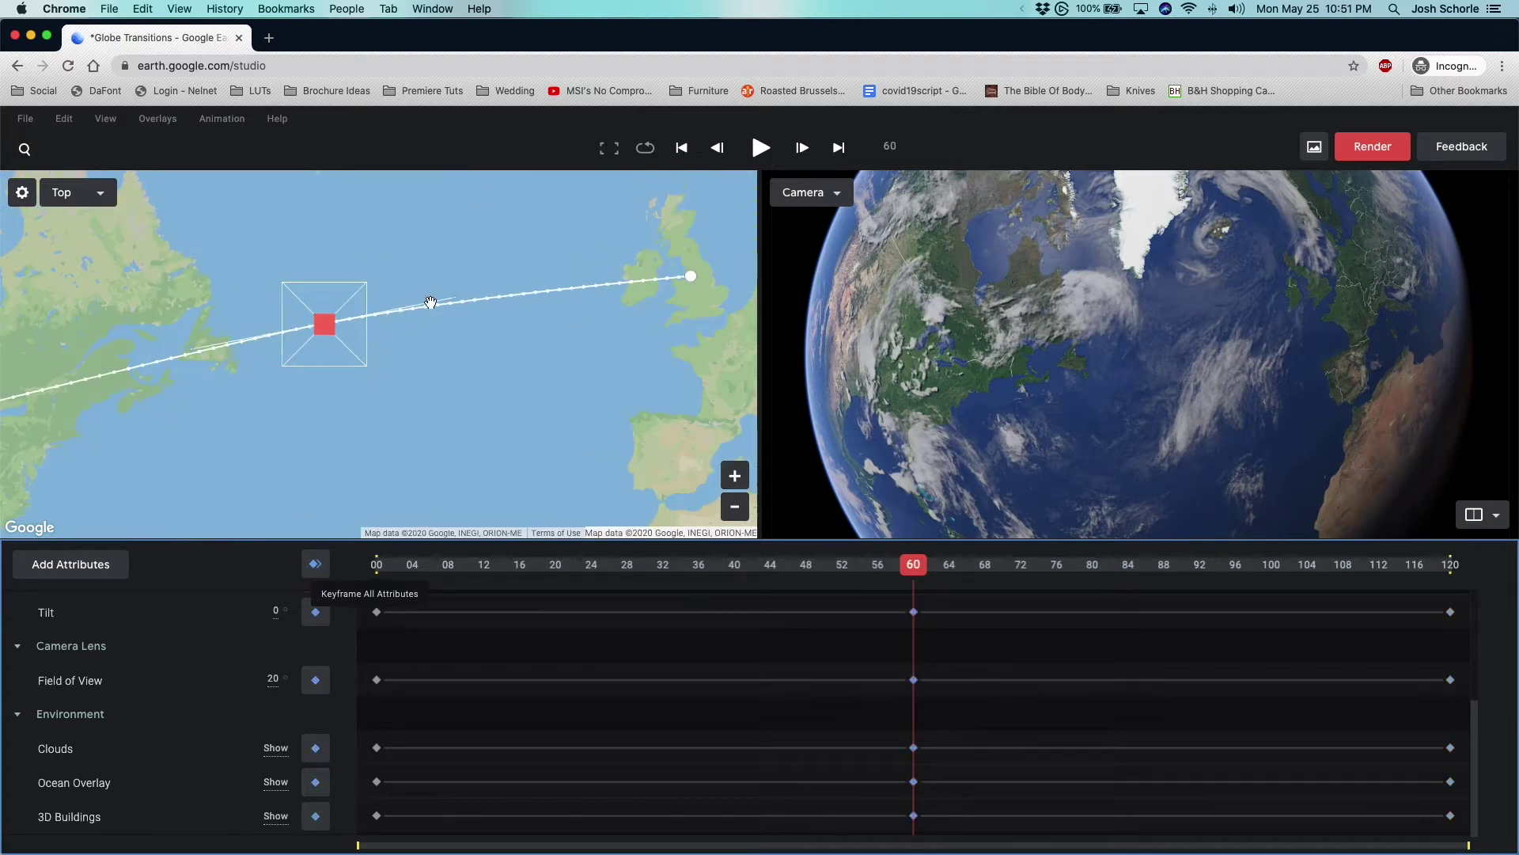
mouse_move(458, 298)
left_mouse_down()
mouse_move(411, 254)
mouse_move(432, 266)
mouse_move(454, 336)
mouse_move(444, 299)
left_mouse_up()
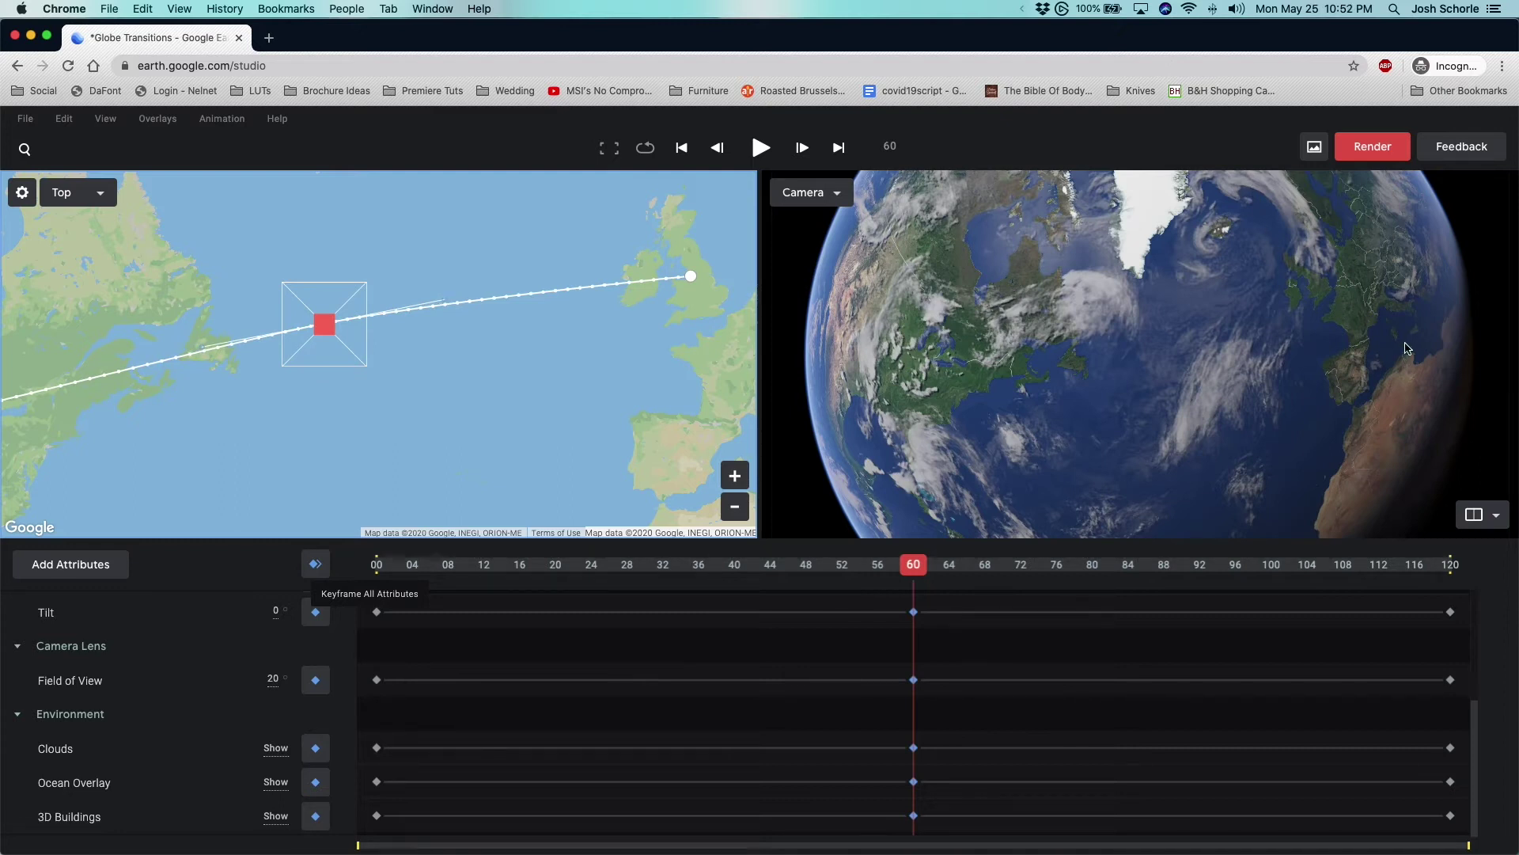
left_click(1368, 158)
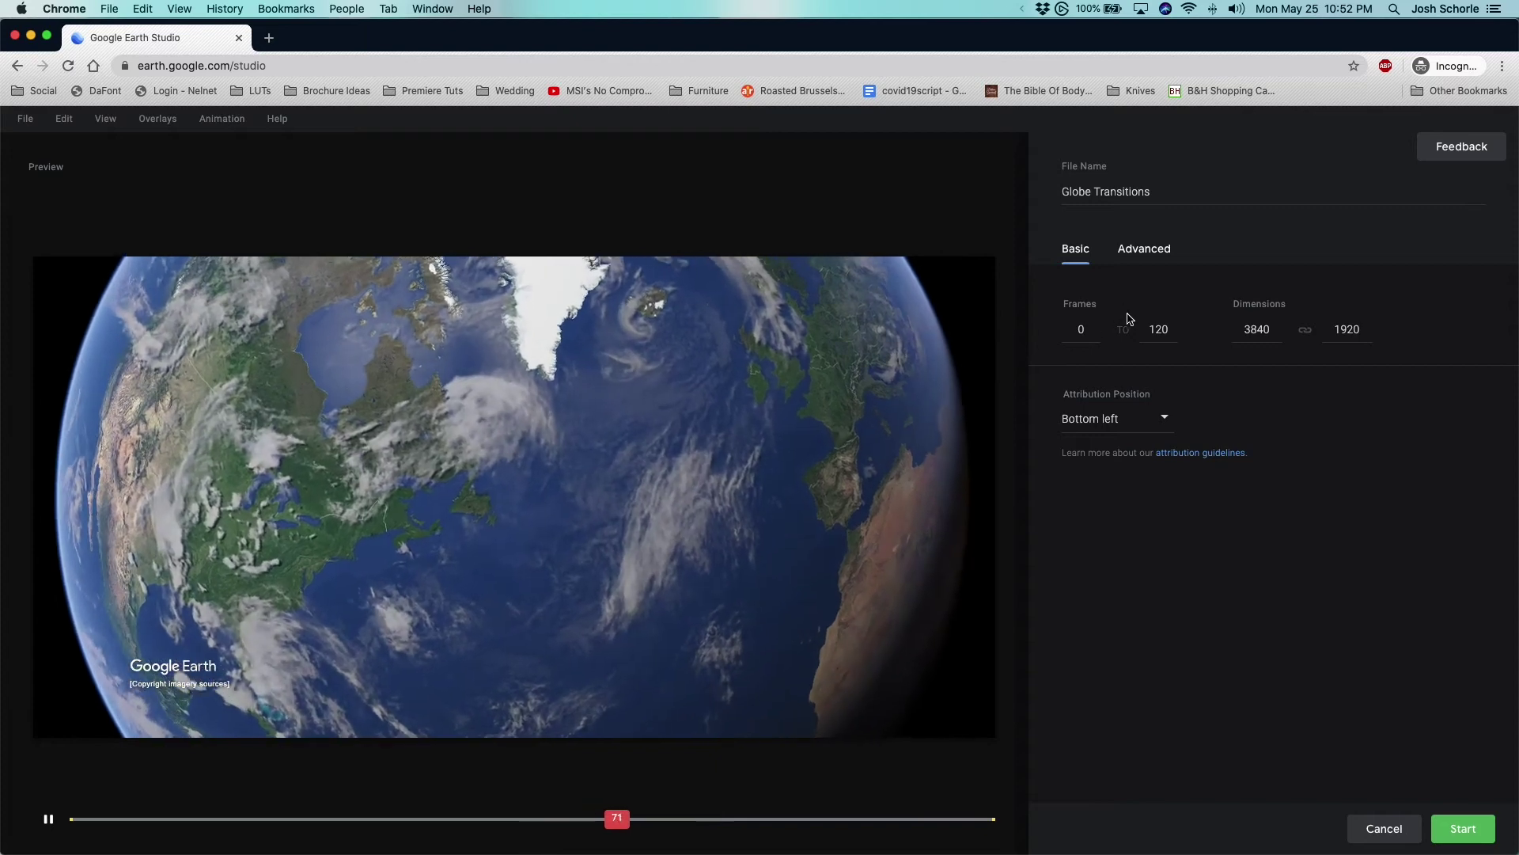
- Keep attribution at bottom left and leave 3D tracking export set to None
left_click(1135, 420)
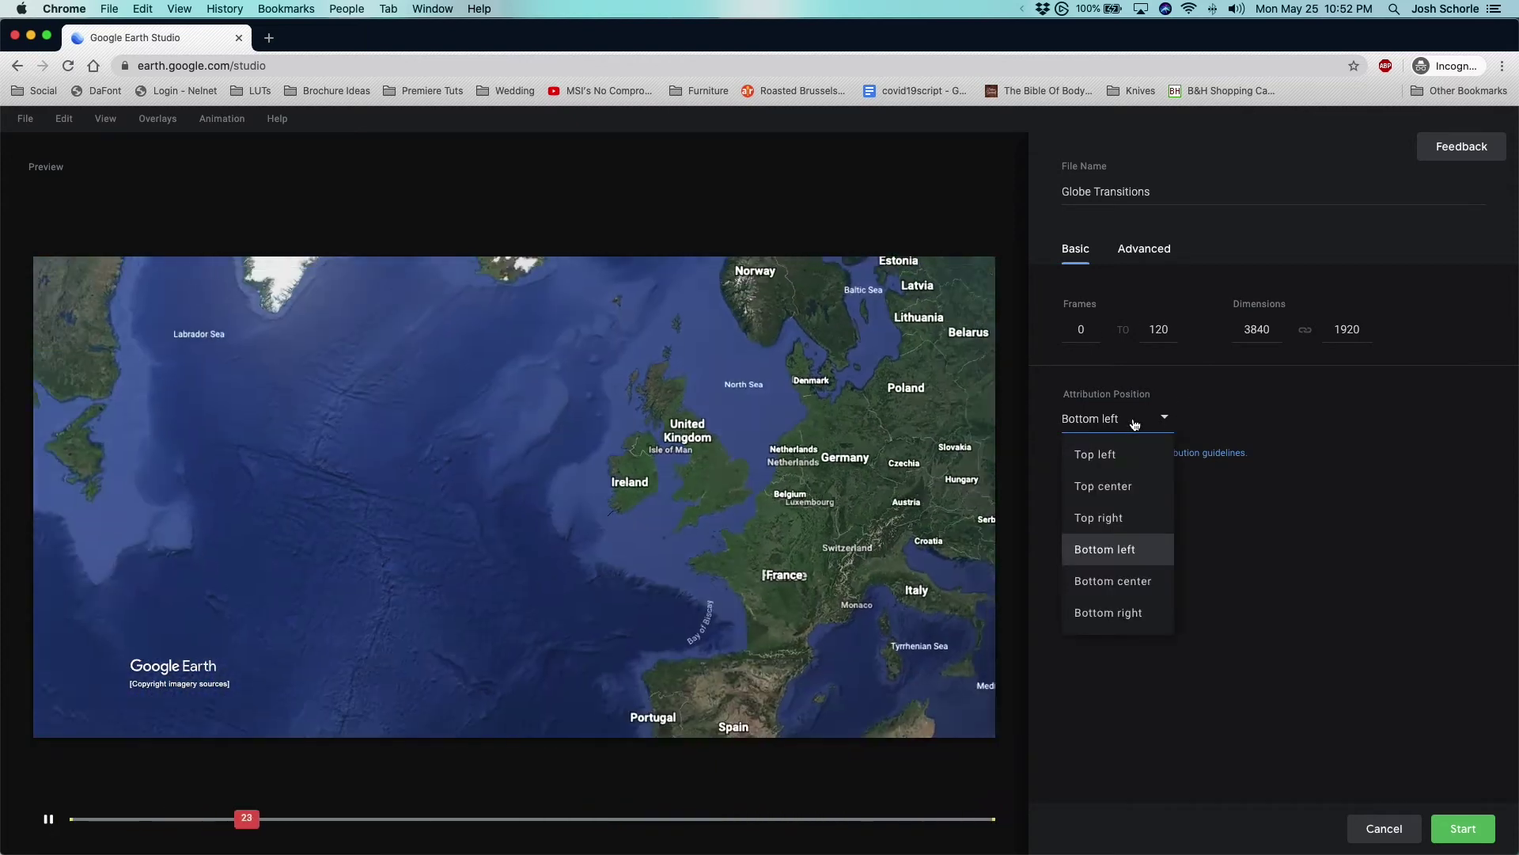
left_click(1135, 422)
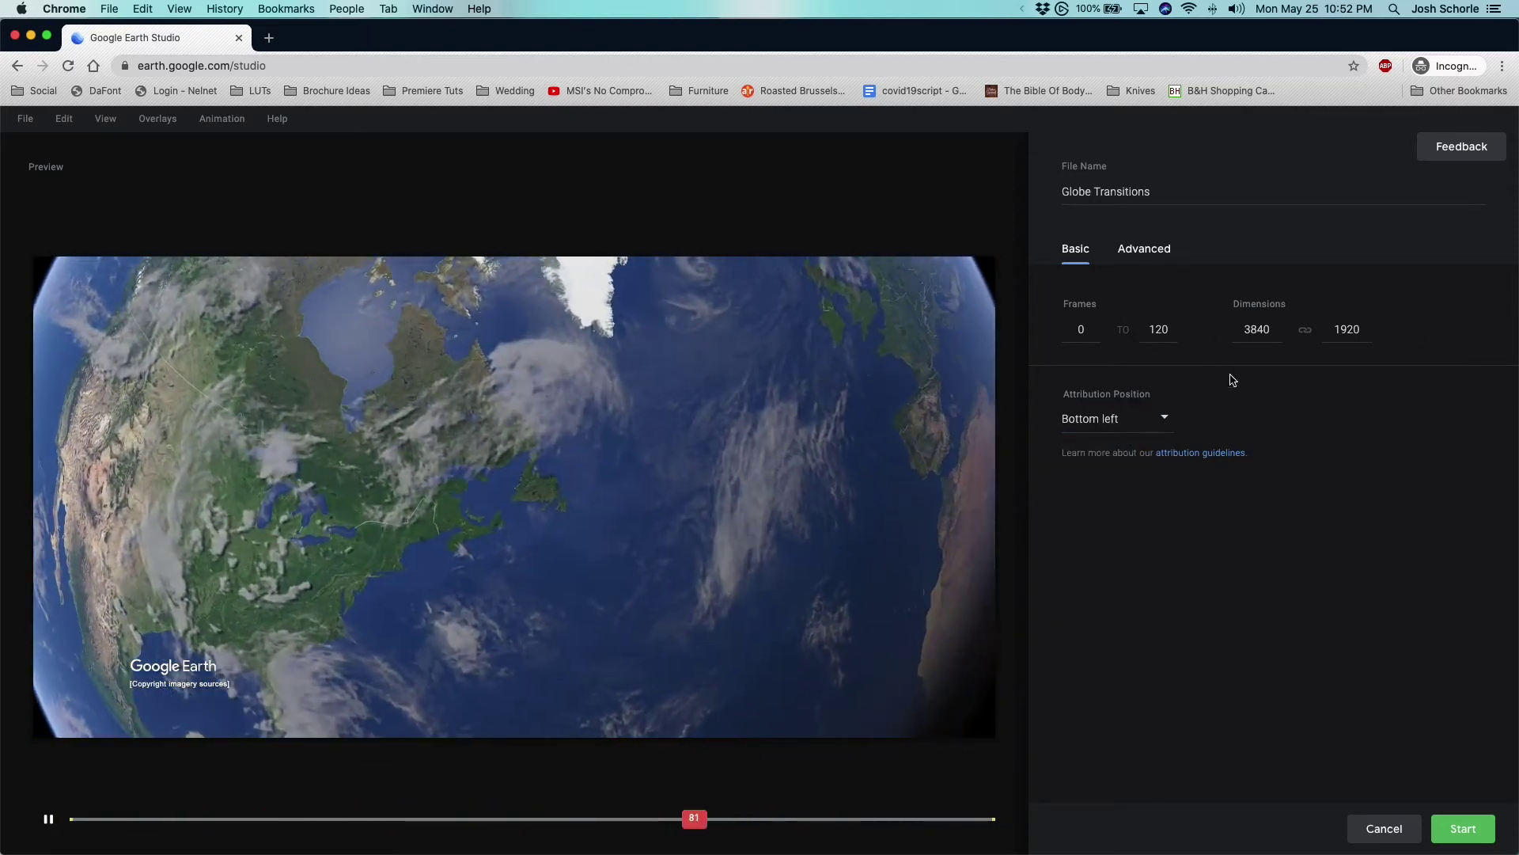
left_click(1162, 249)
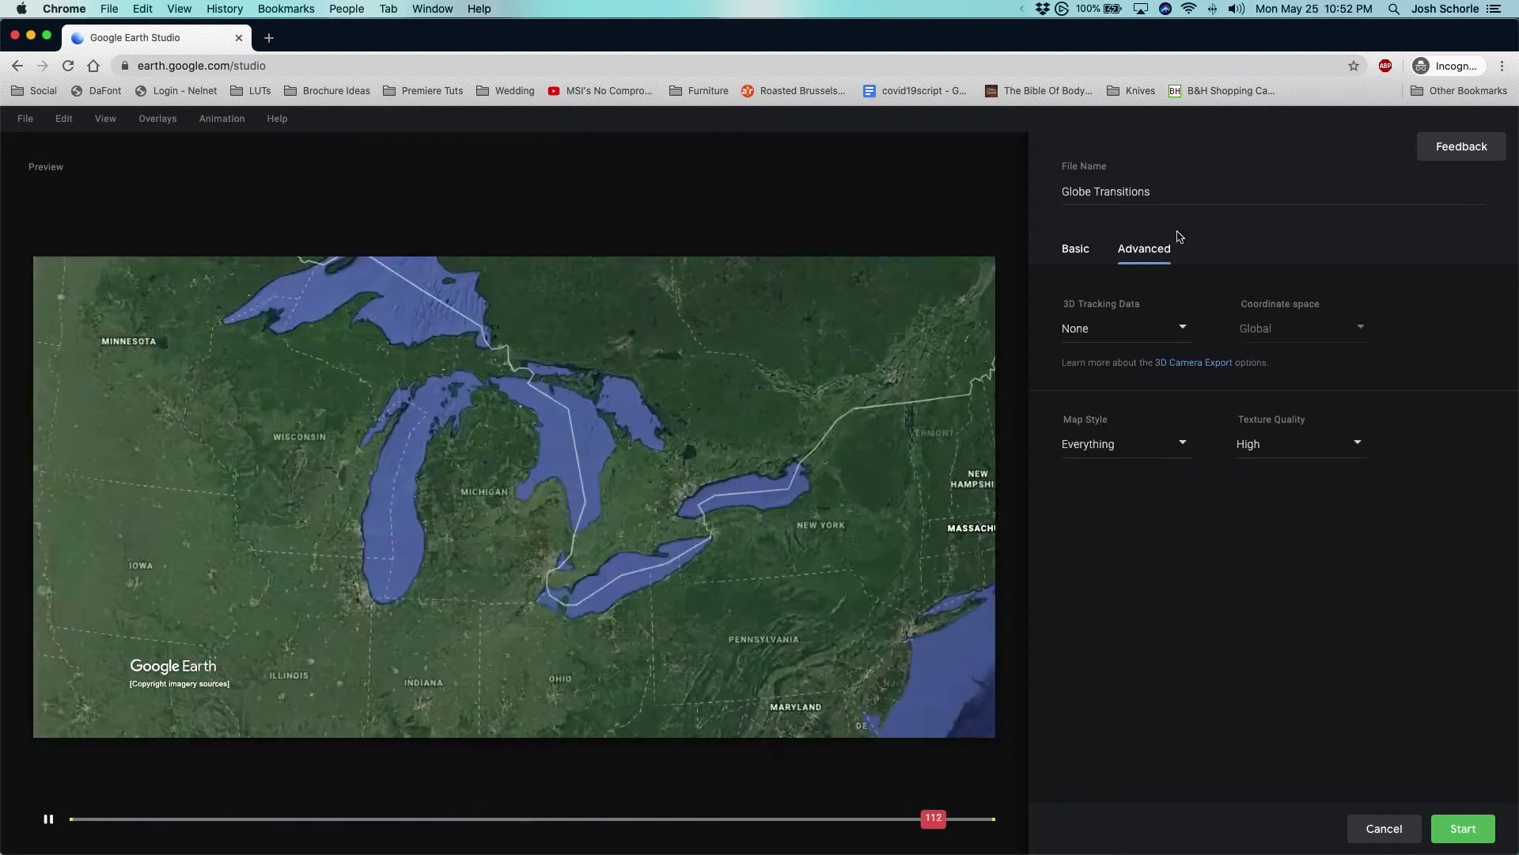
left_click(1128, 331)
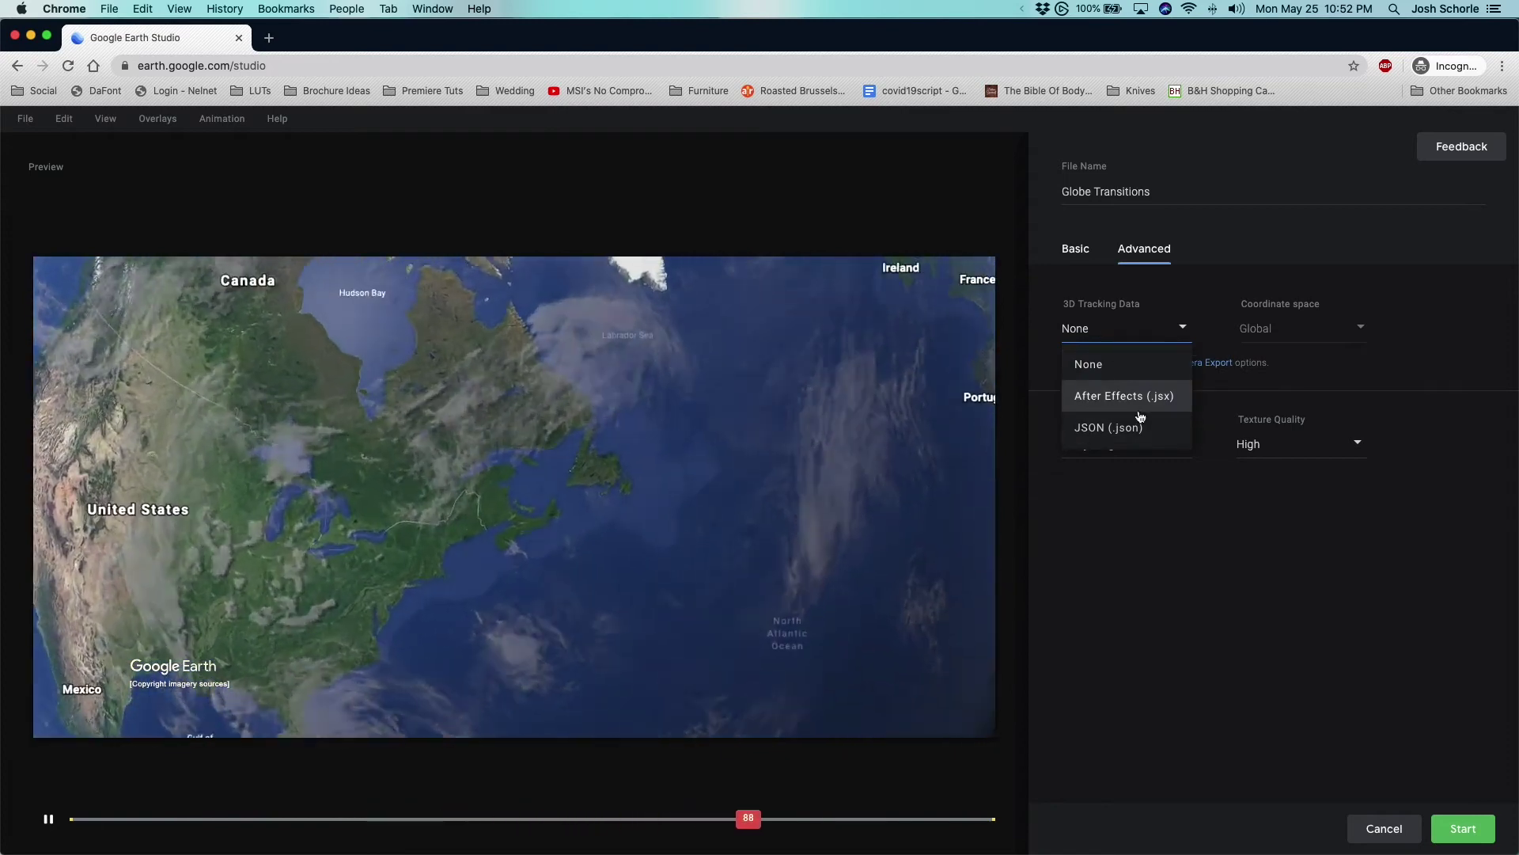
left_click(1170, 334)
- Compare Exploration and Clean map styles, keep Everything with High texture quality, and render
left_click(1147, 450)
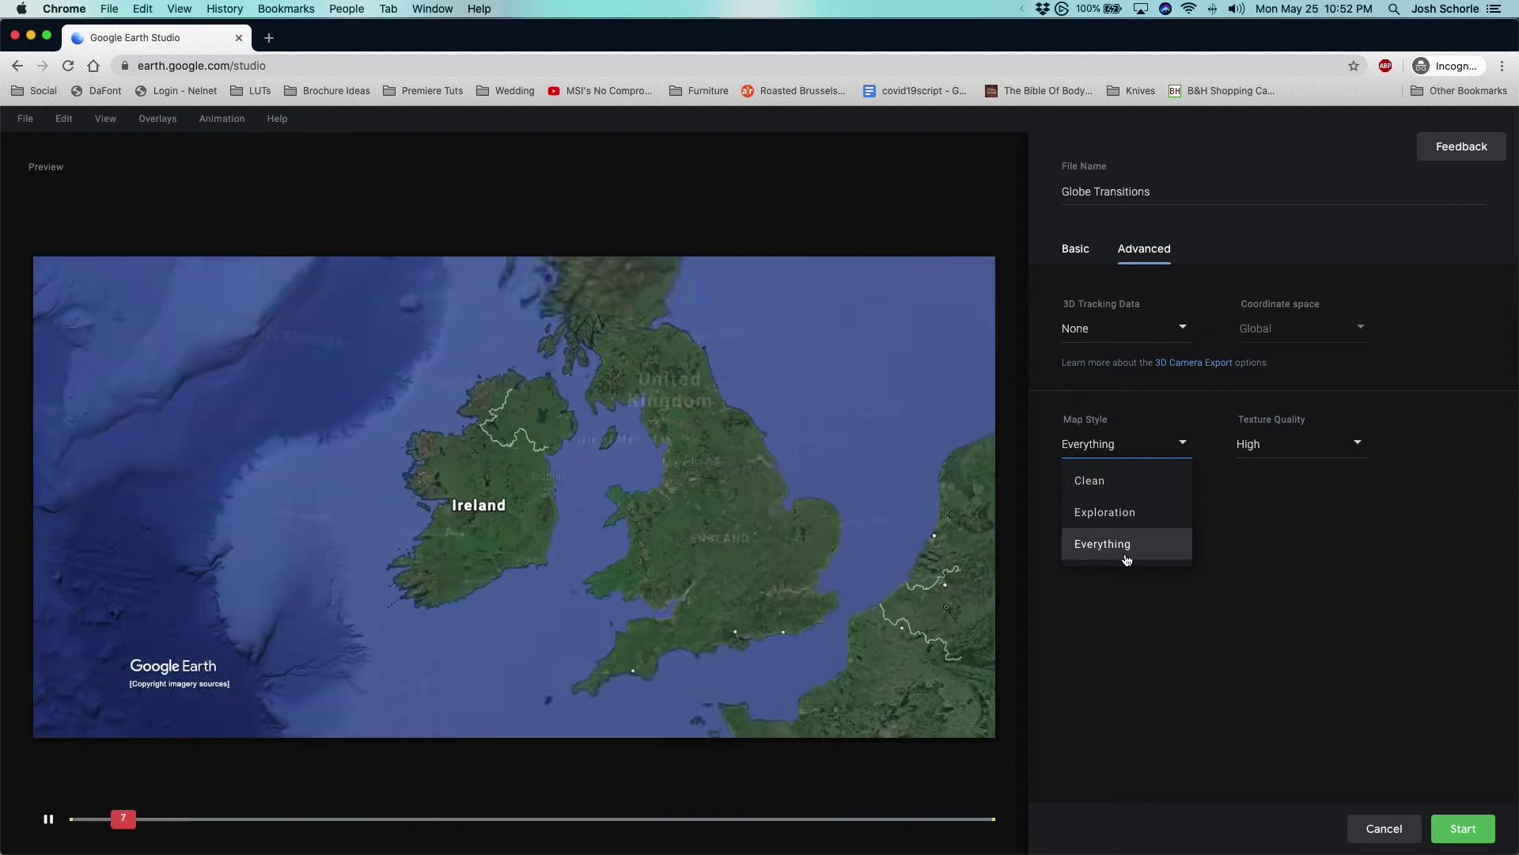
left_click(1110, 514)
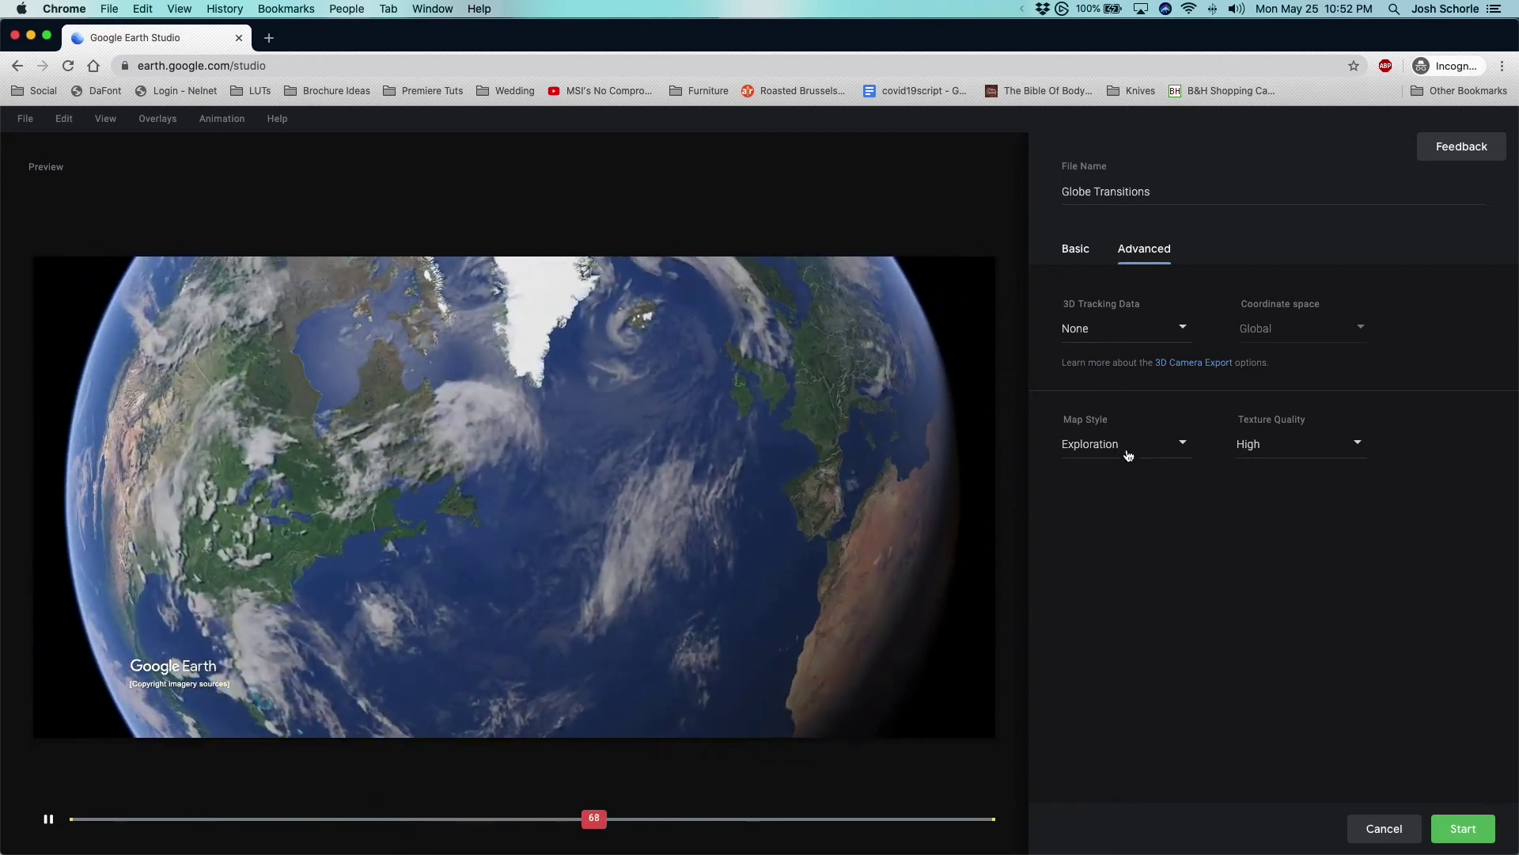
left_click(1128, 449)
left_click(1139, 480)
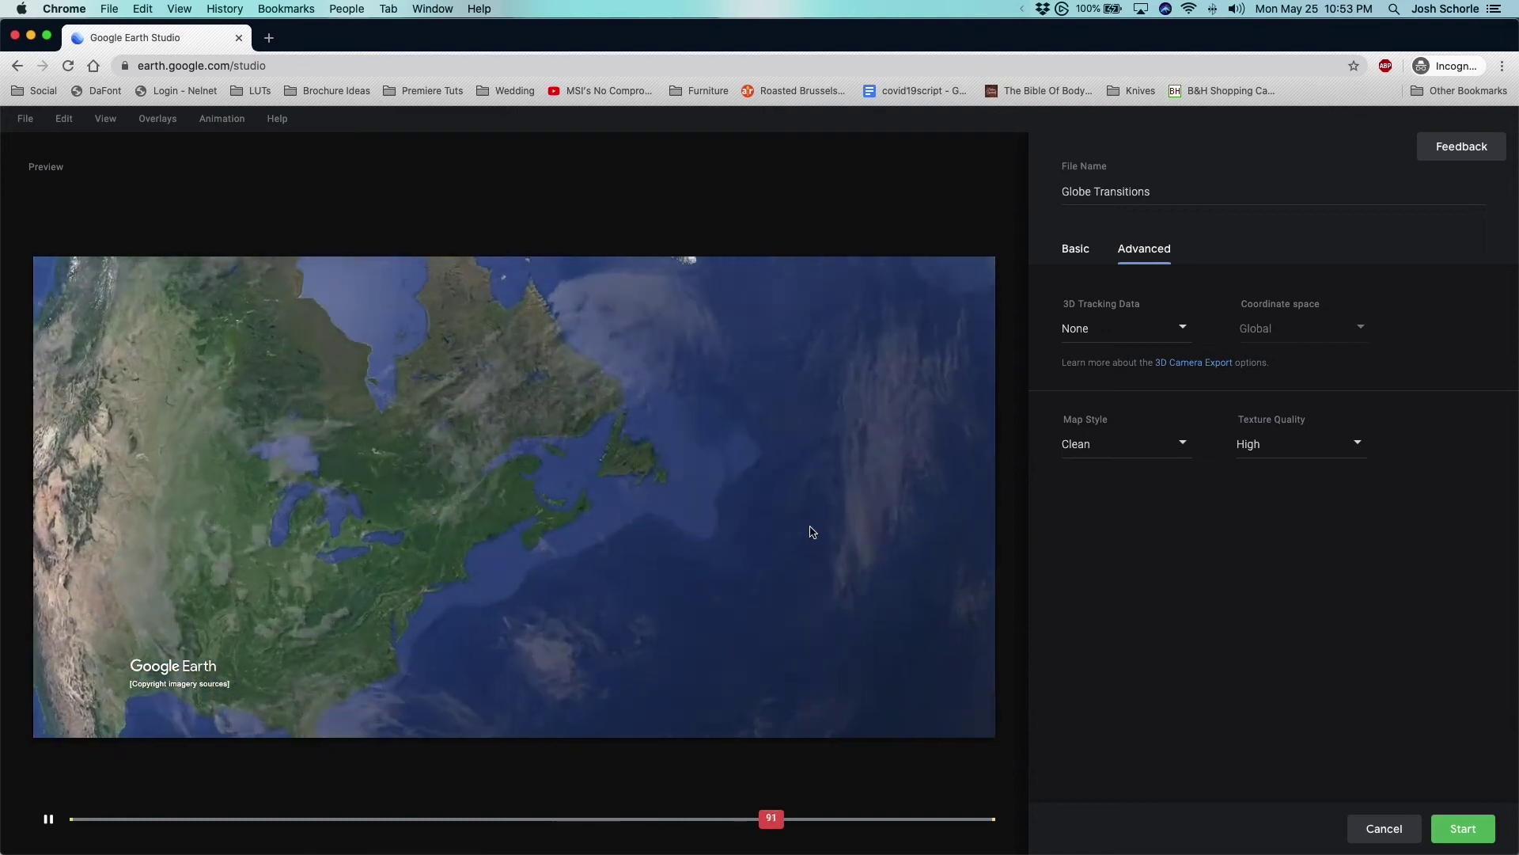
left_click(1113, 455)
left_click(1106, 546)
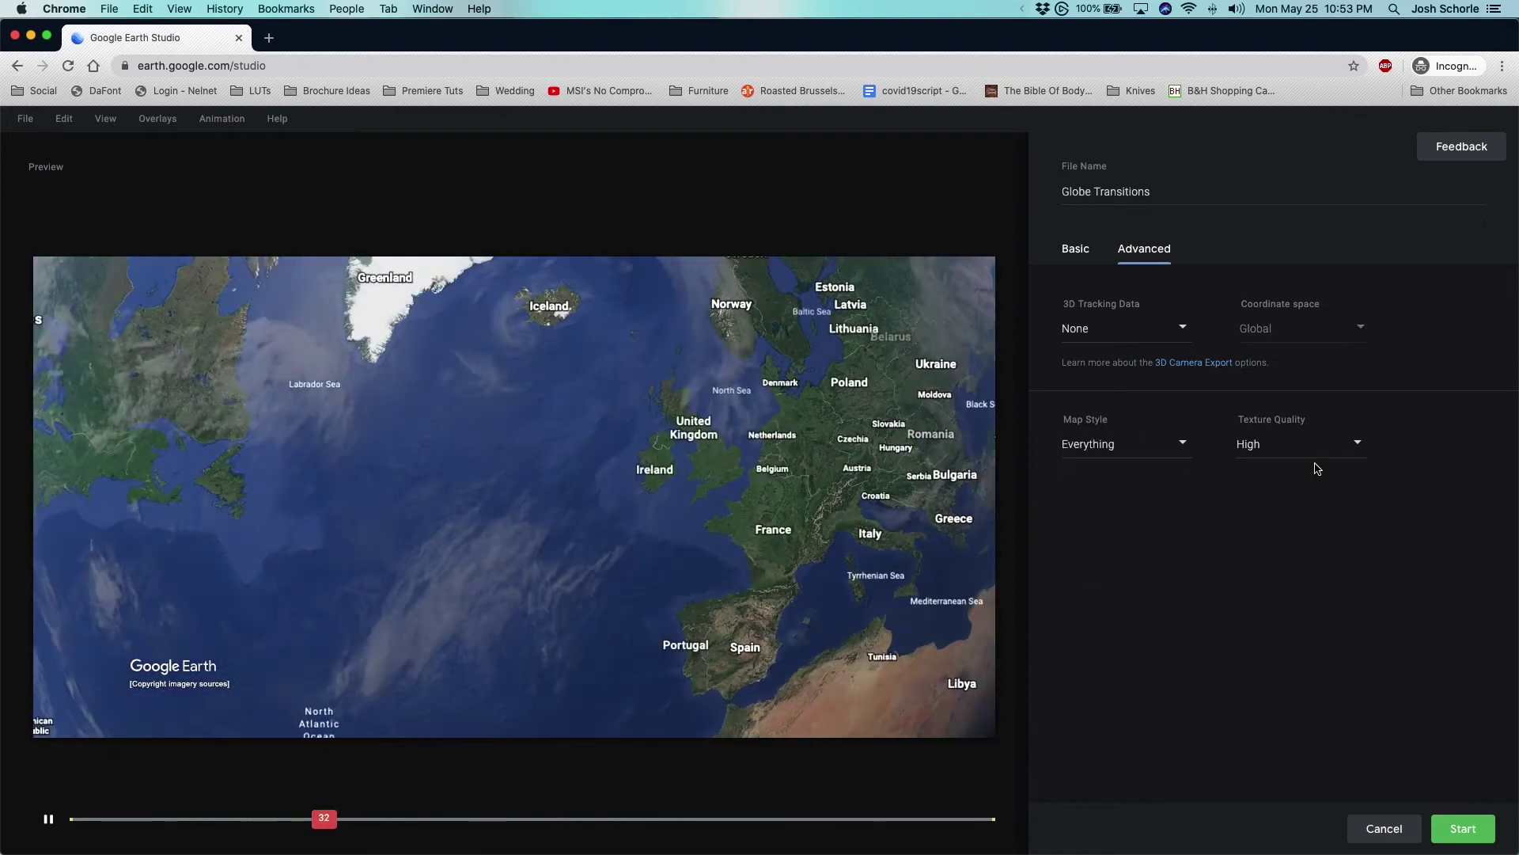
left_click(1313, 451)
left_click(1292, 514)
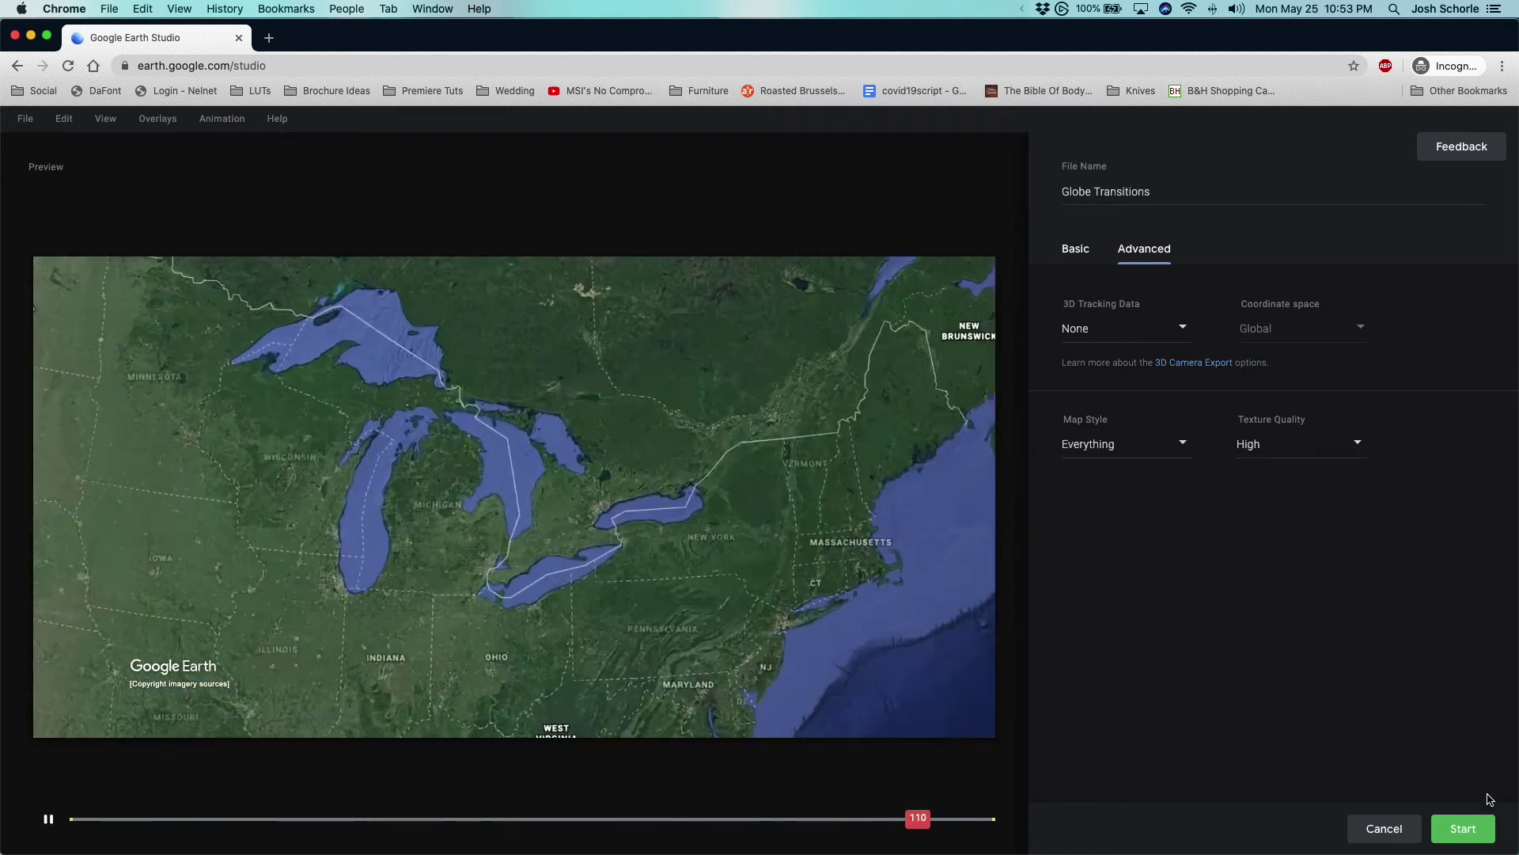
left_click(1464, 828)
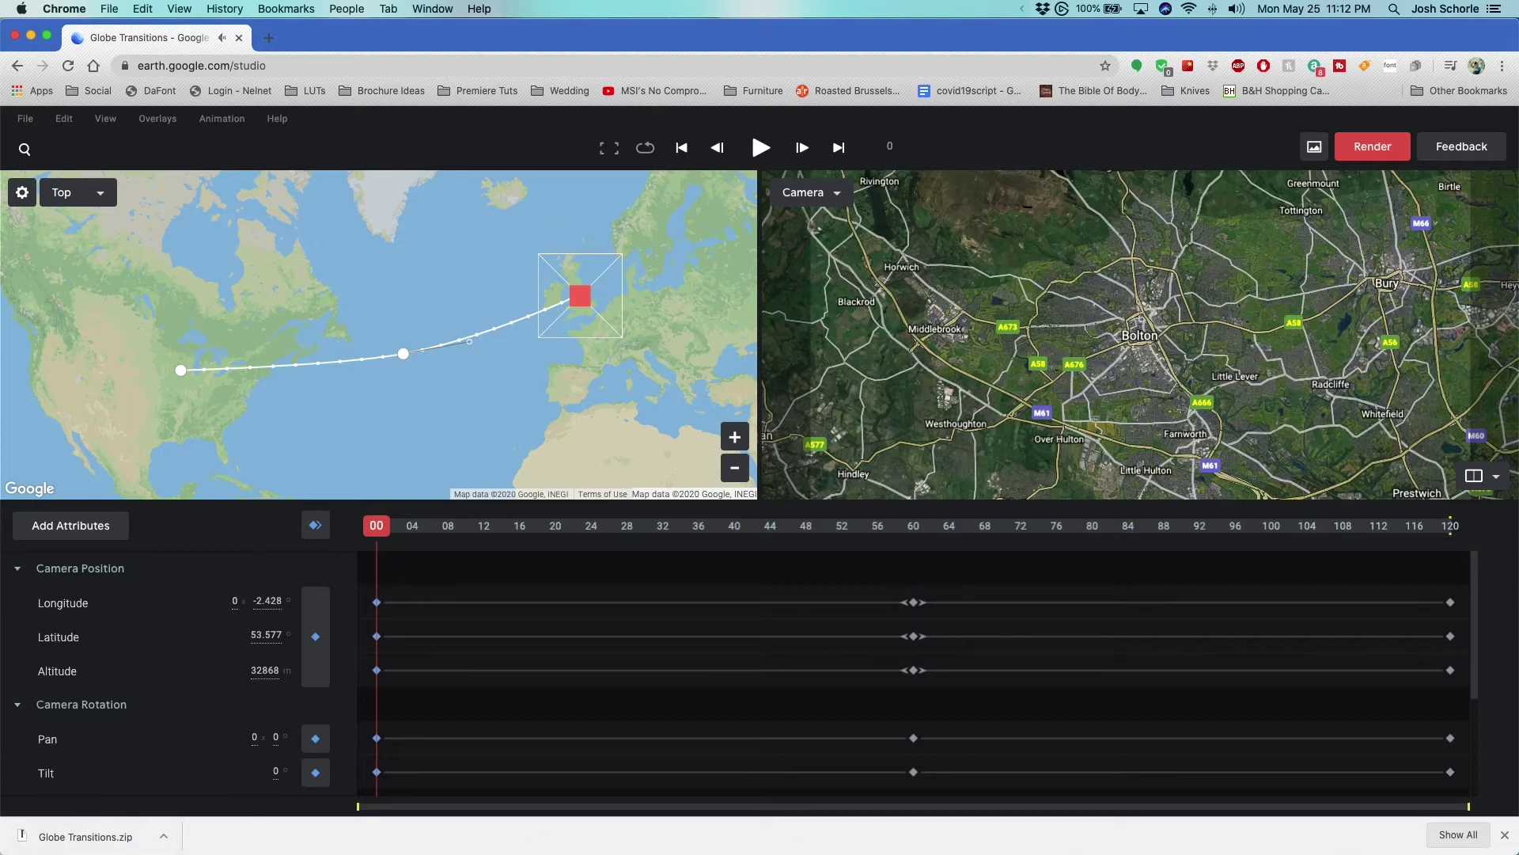
- Move Globe Transitions.zip from Downloads onto the desktop and unzip it
left_click(1502, 837)
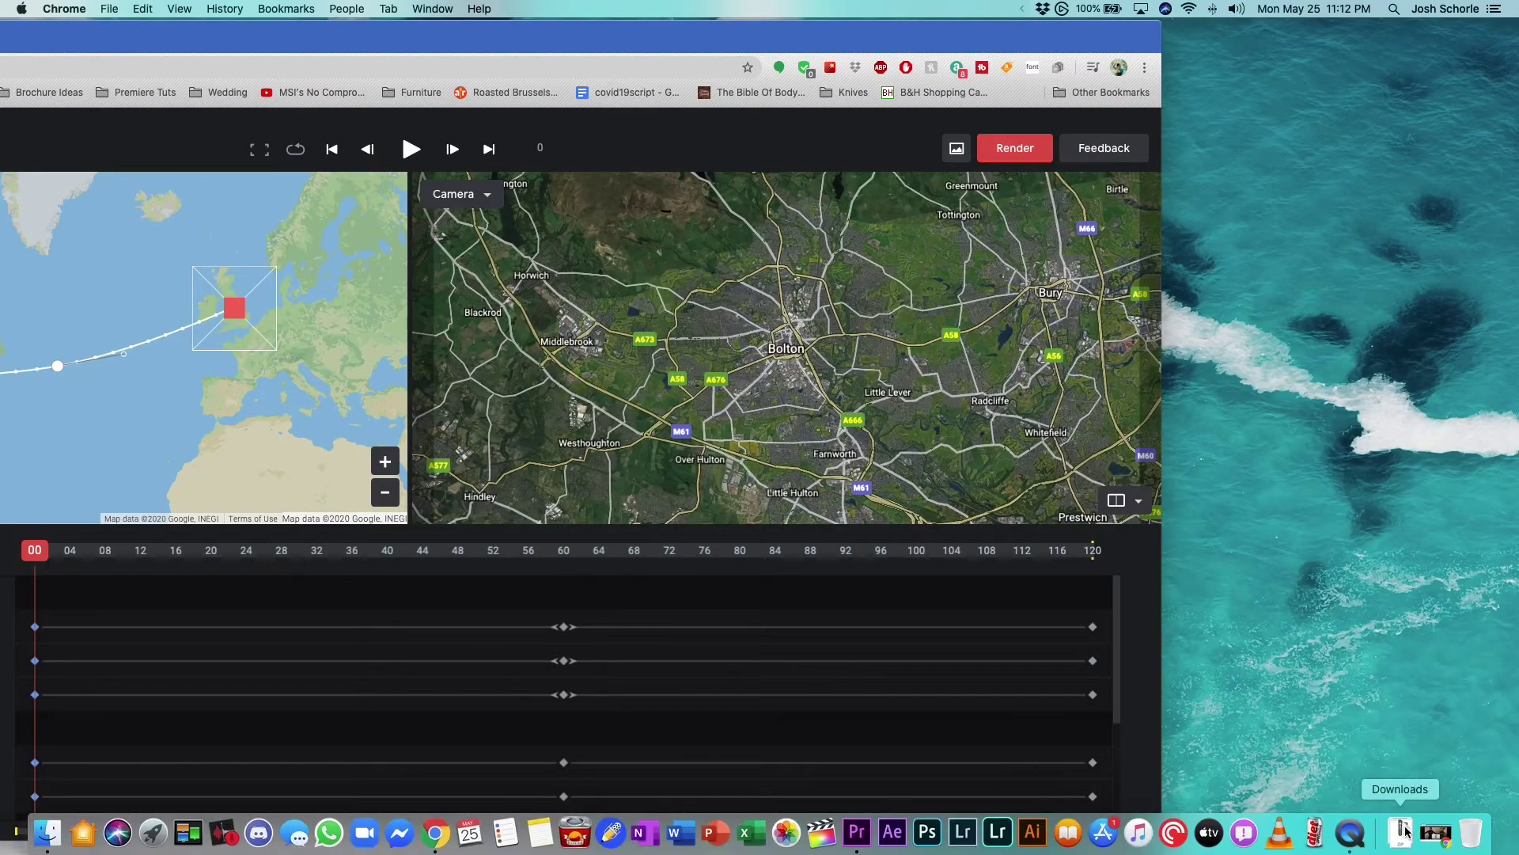
left_click(1404, 837)
left_click_drag(1415, 722, 1393, 624)
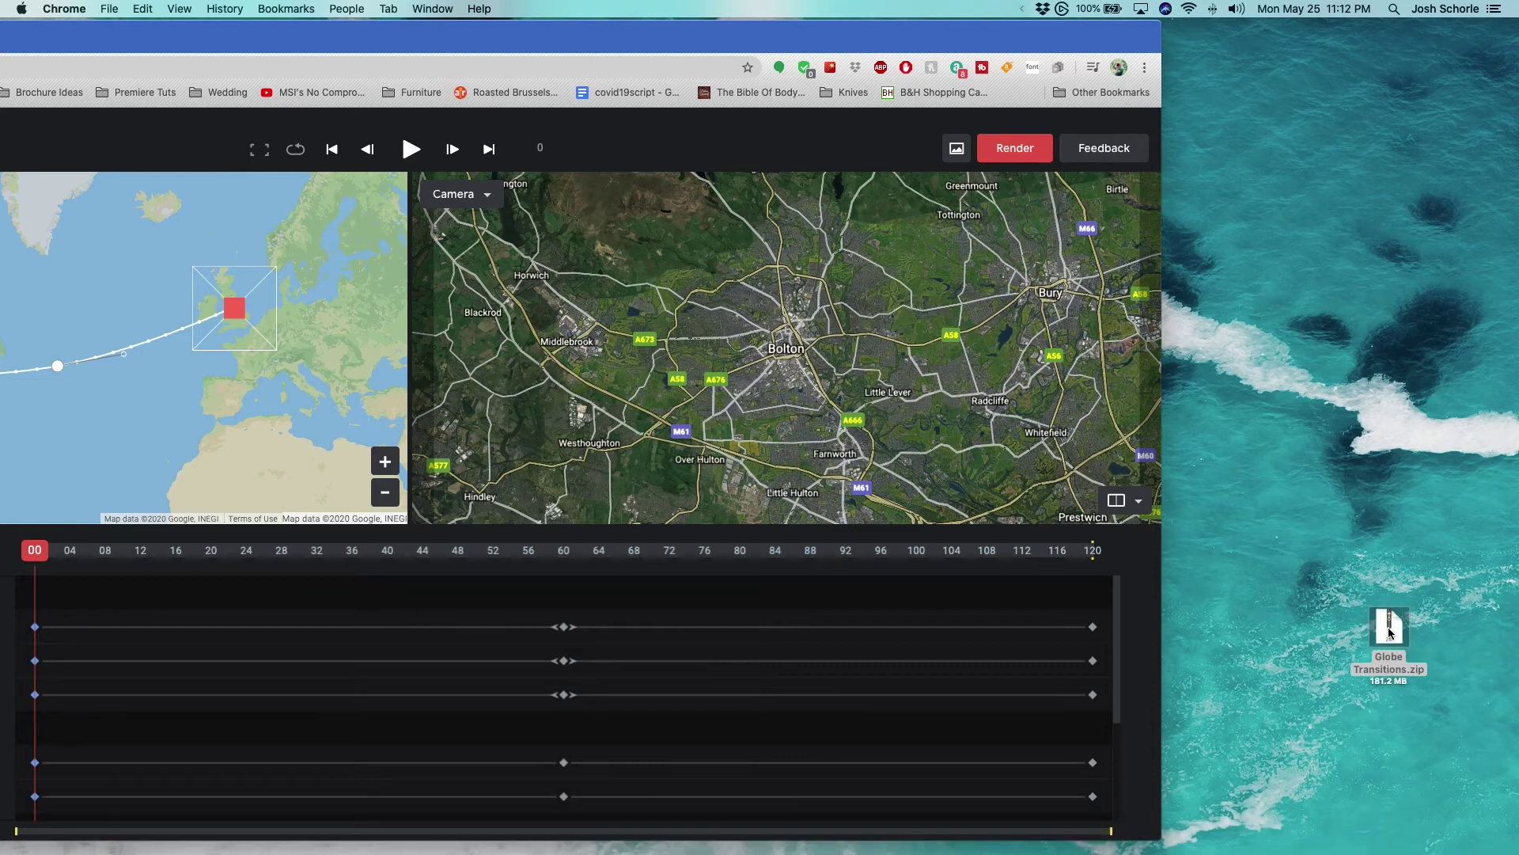
double_click(1387, 636)
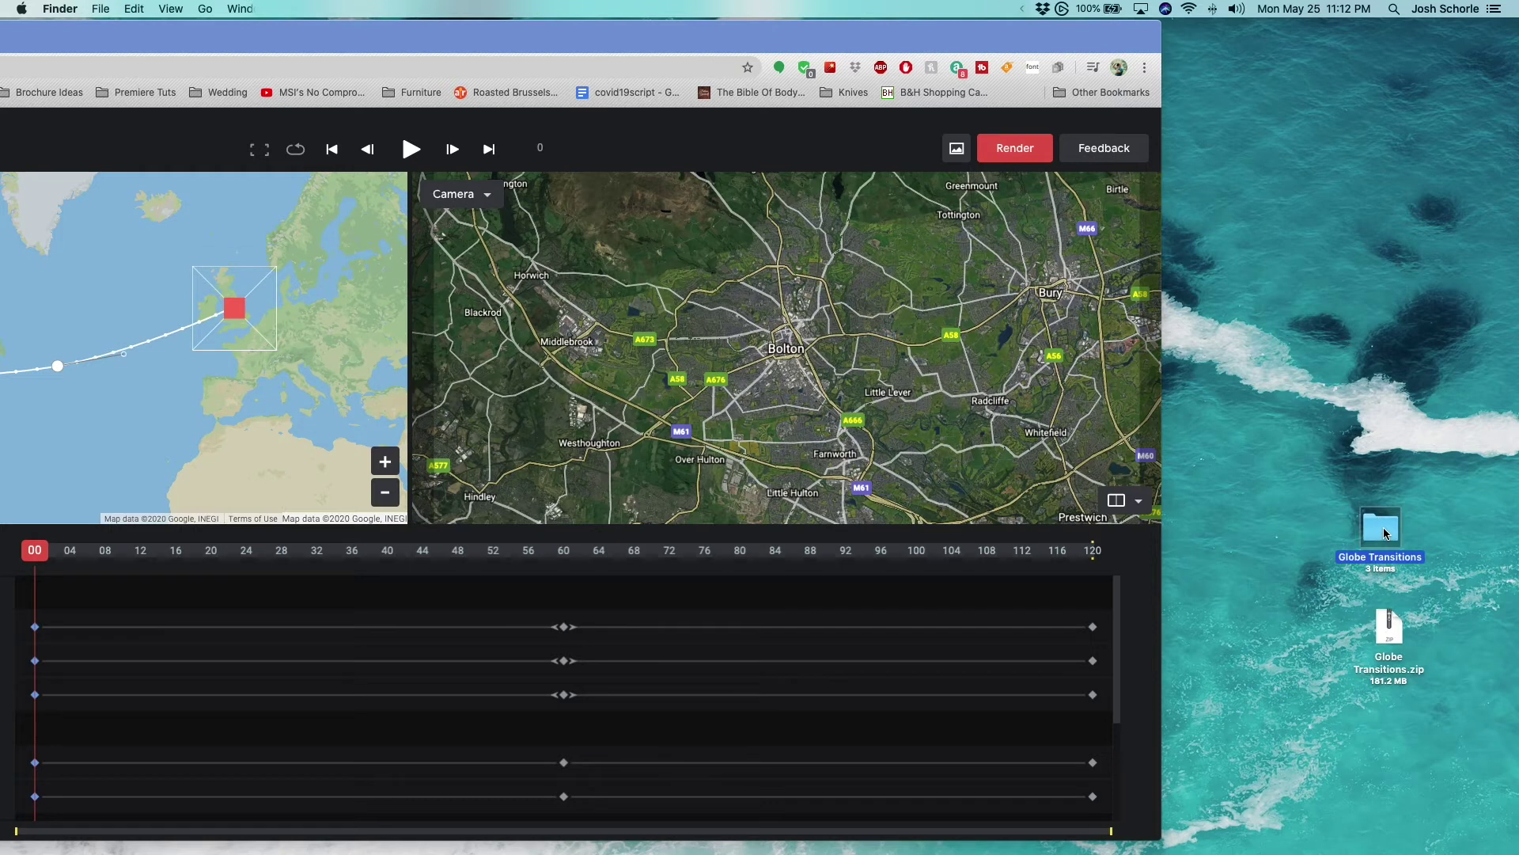
- Inspect the JPEG frames in the extracted footage folder, then close Finder and reposition windows
double_click(1385, 533)
left_click(763, 204)
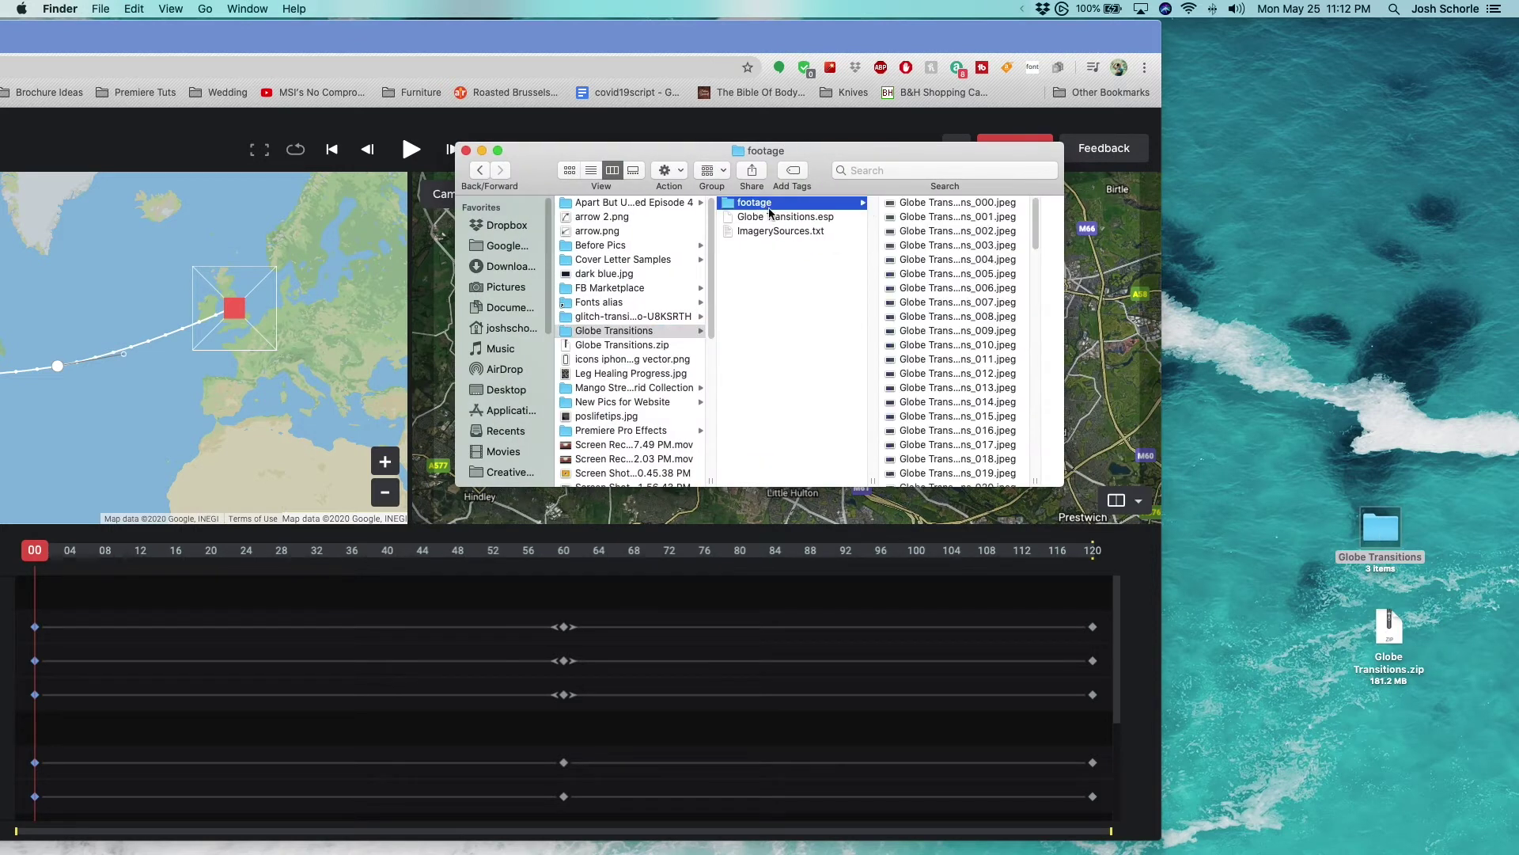
left_click_drag(1034, 219, 1034, 451)
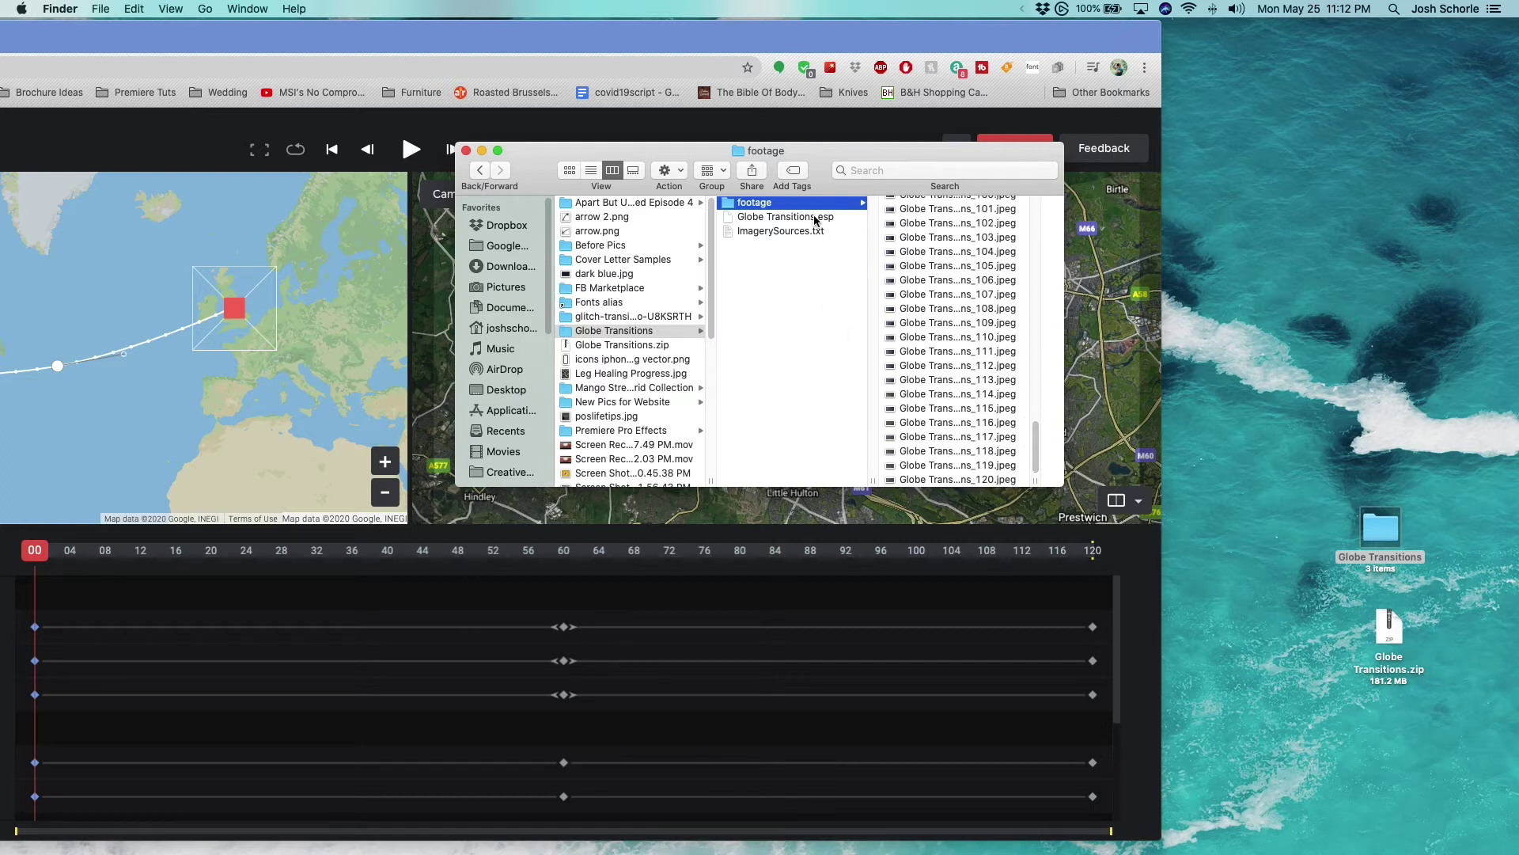
left_click(466, 151)
left_click_drag(254, 53, 524, 53)
left_click_drag(108, 44, 163, 43)
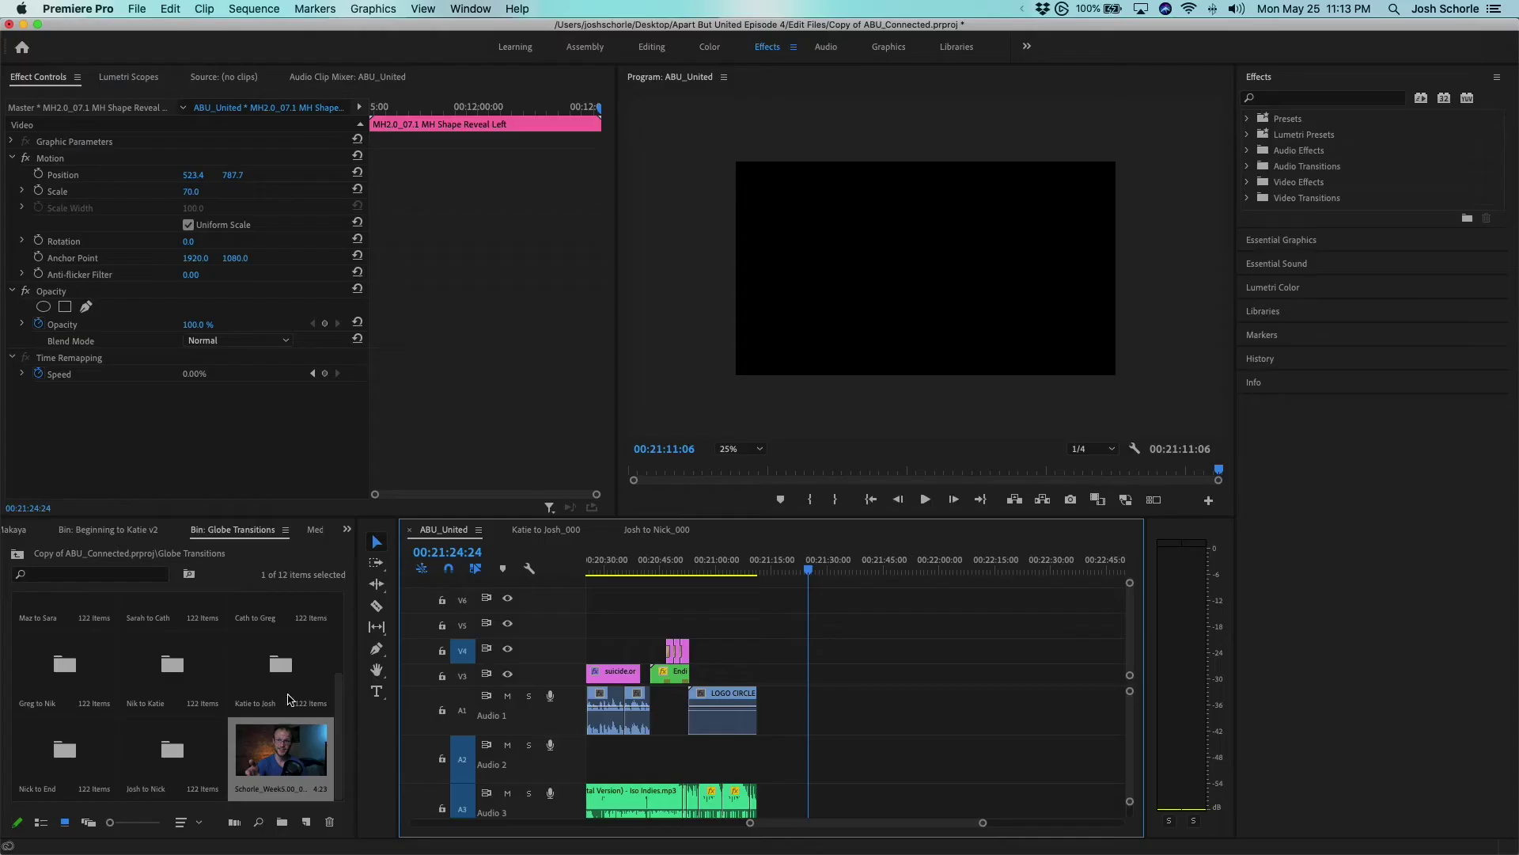
- Import the footage folder of globe stills and open the new footage bin
left_click(137, 10)
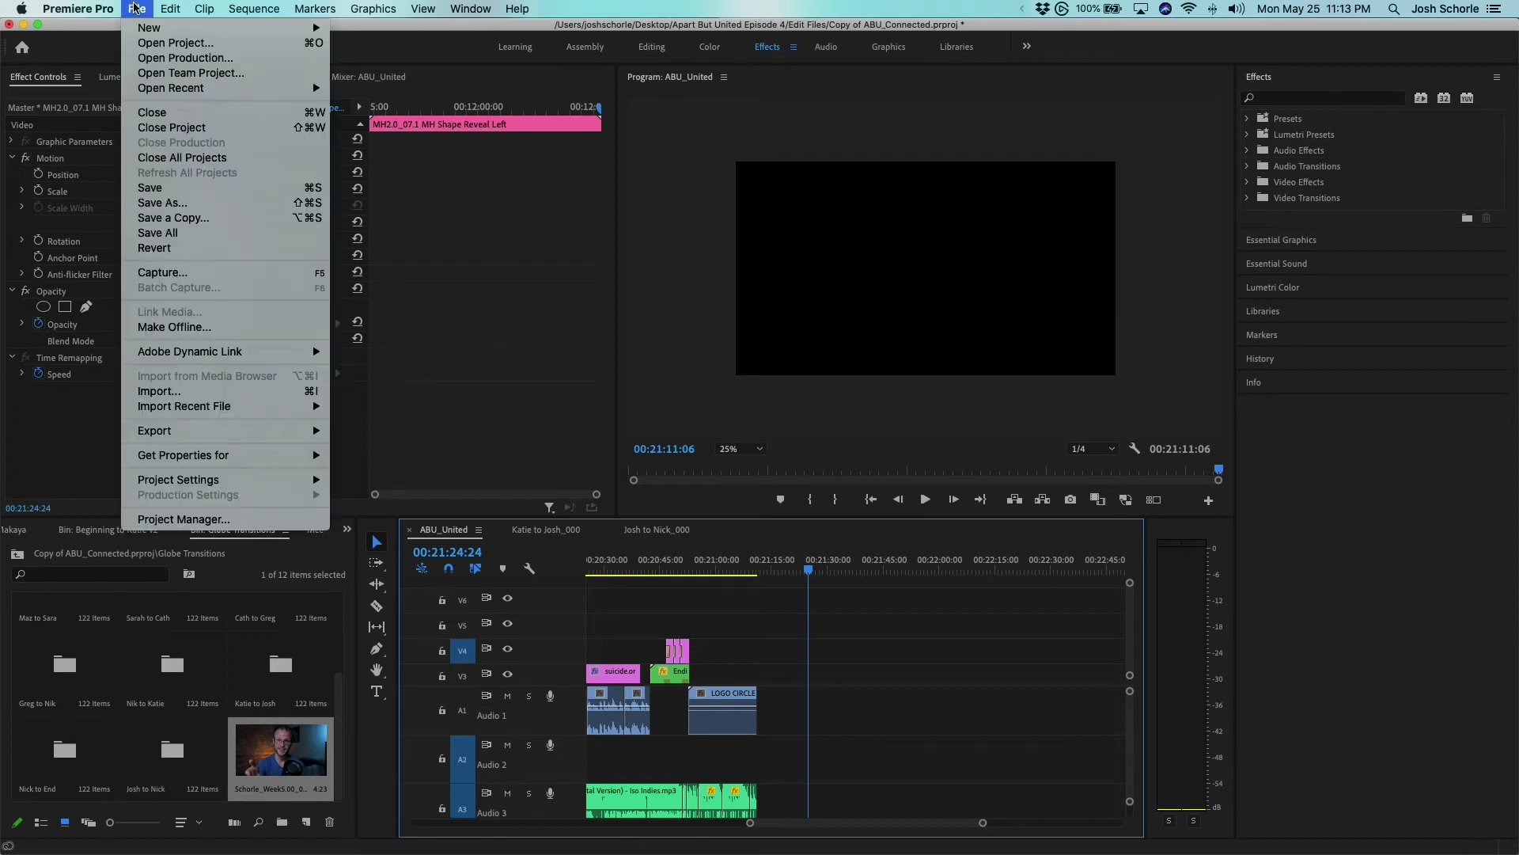
left_click(167, 396)
left_click(1036, 478)
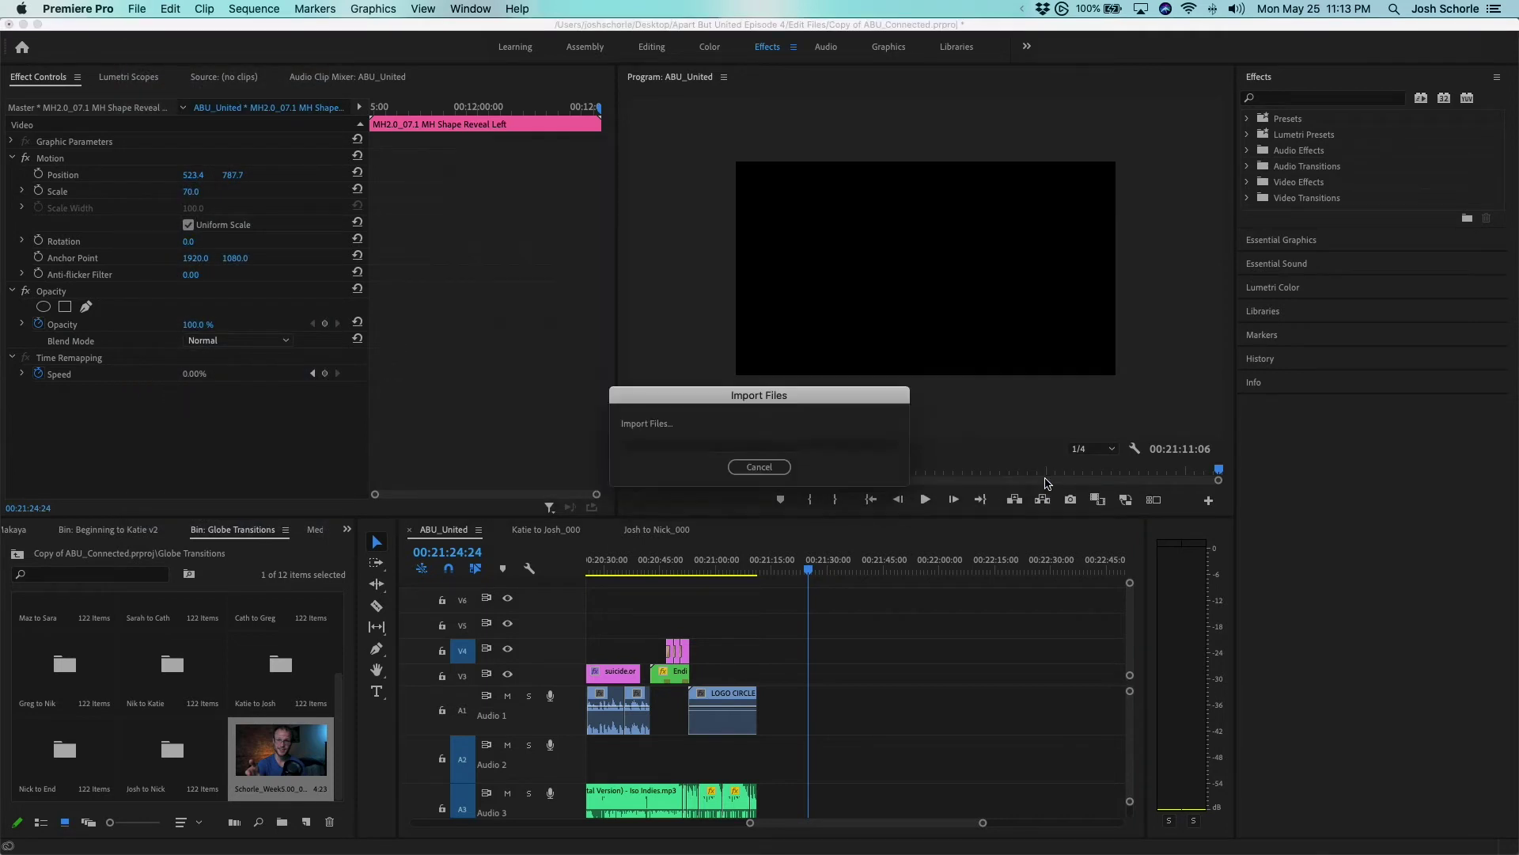
double_click(57, 758)
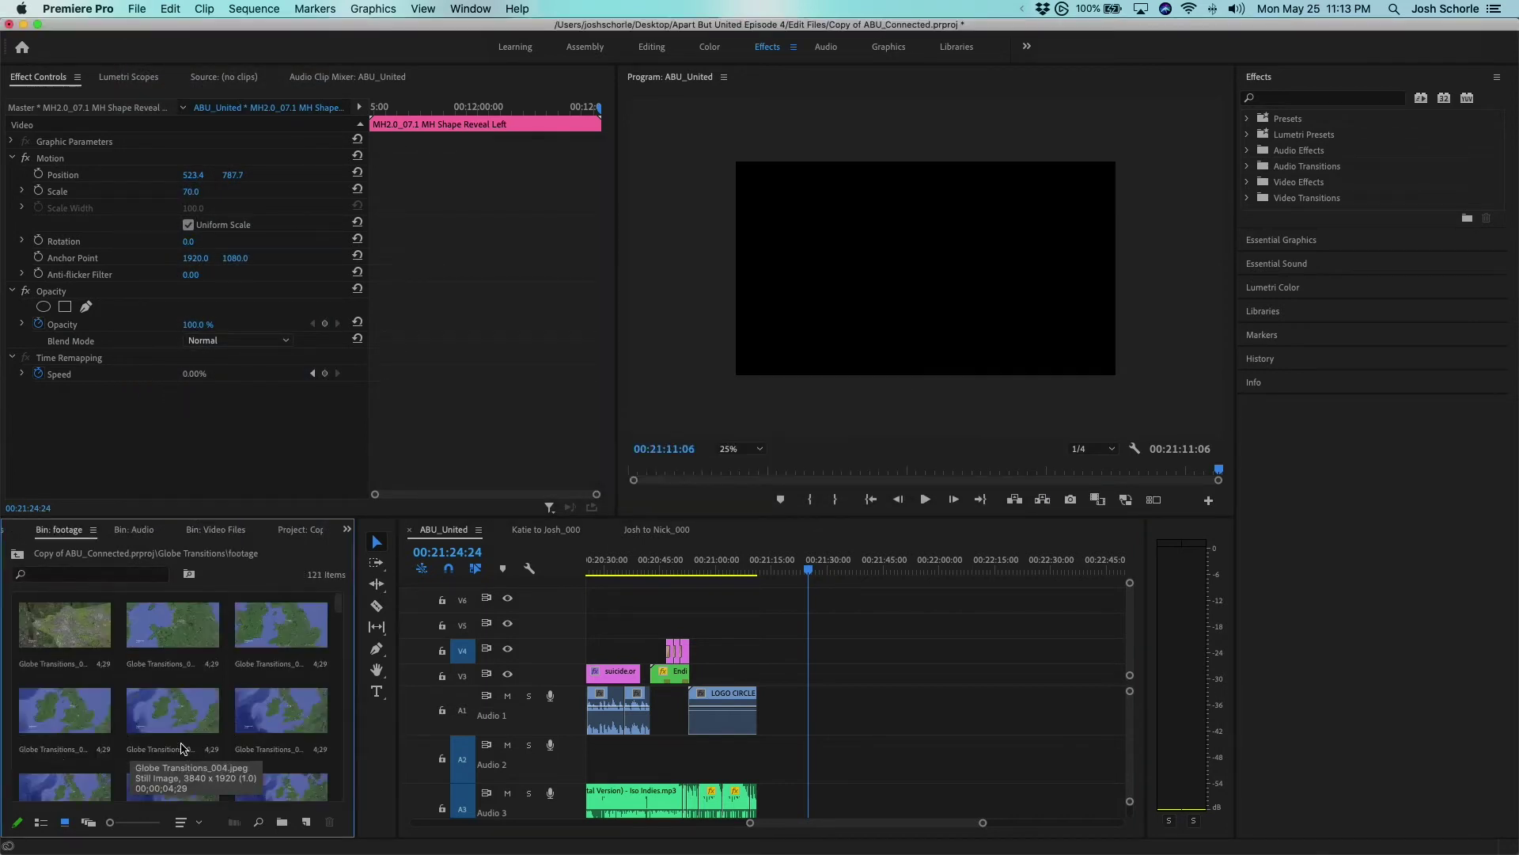
- Set all 121 selected stills to a one-frame duration via Speed/Duration
left_click(62, 631)
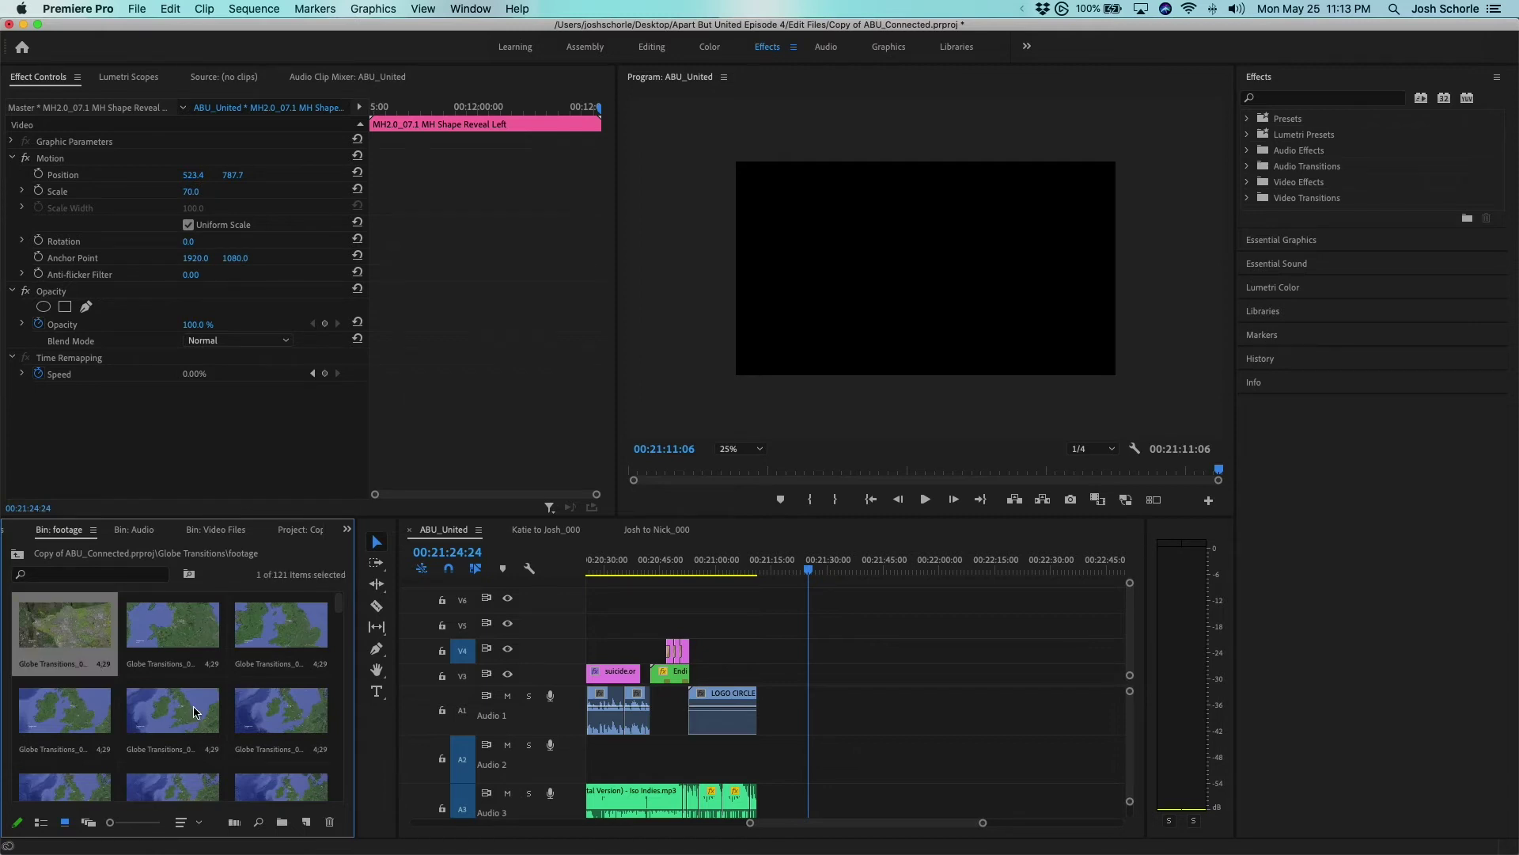
scroll(194, 710, "down", 20)
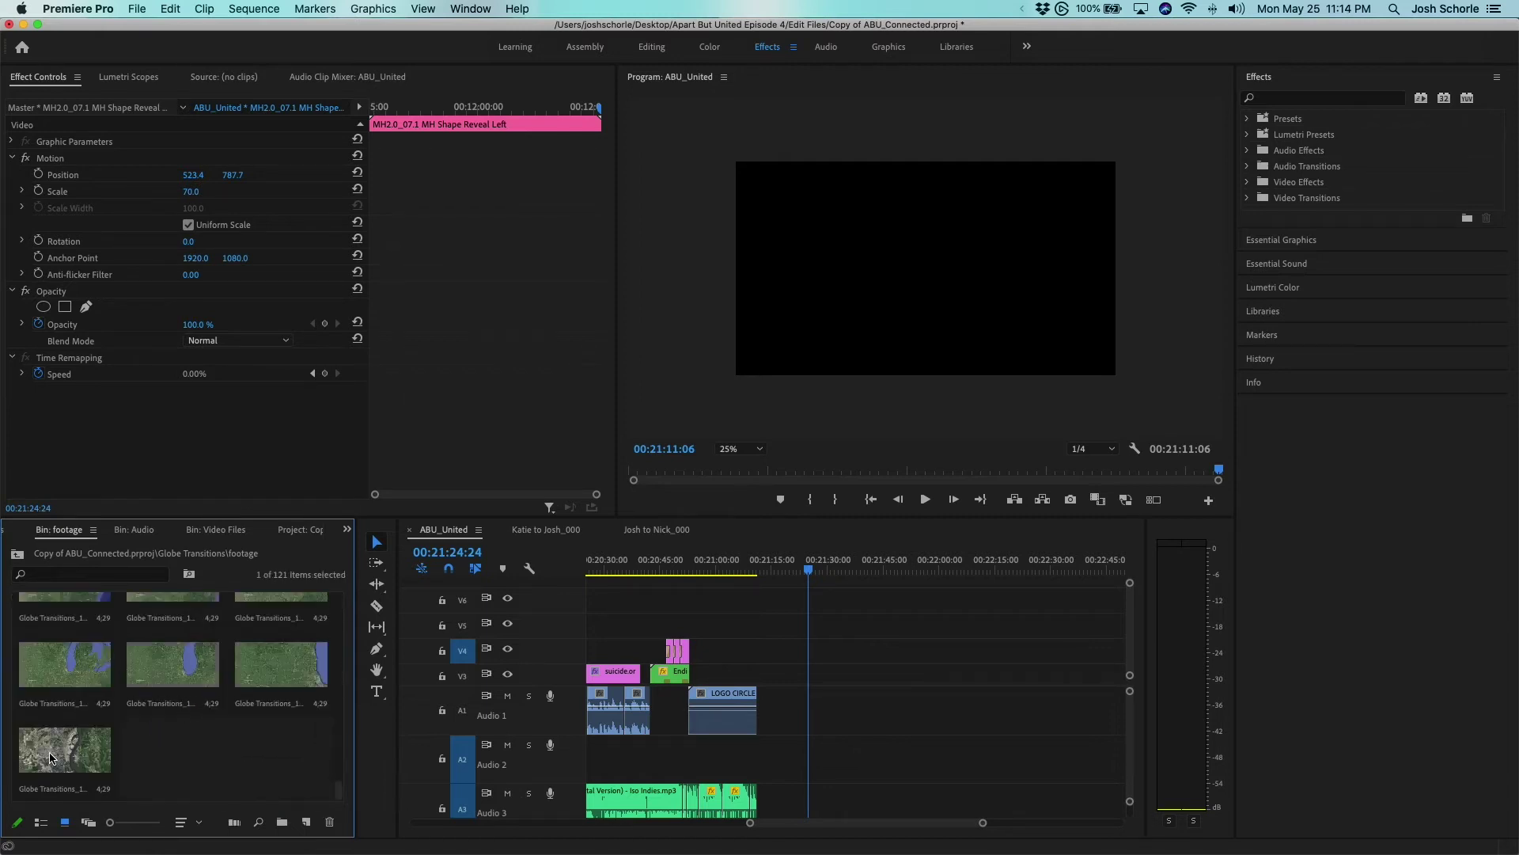
left_click(50, 757, "shift")
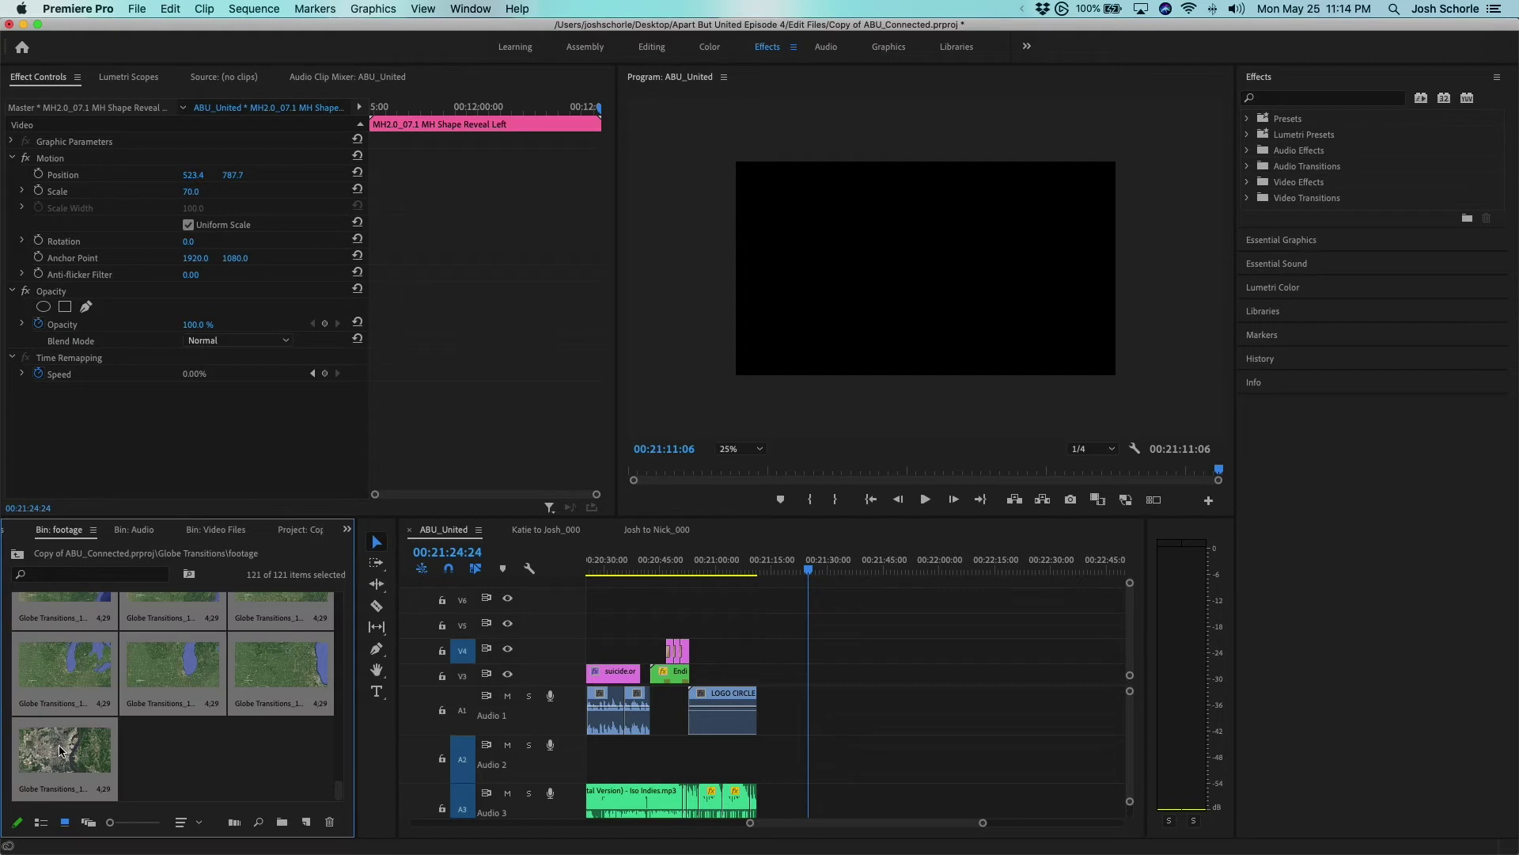
right_click(63, 752)
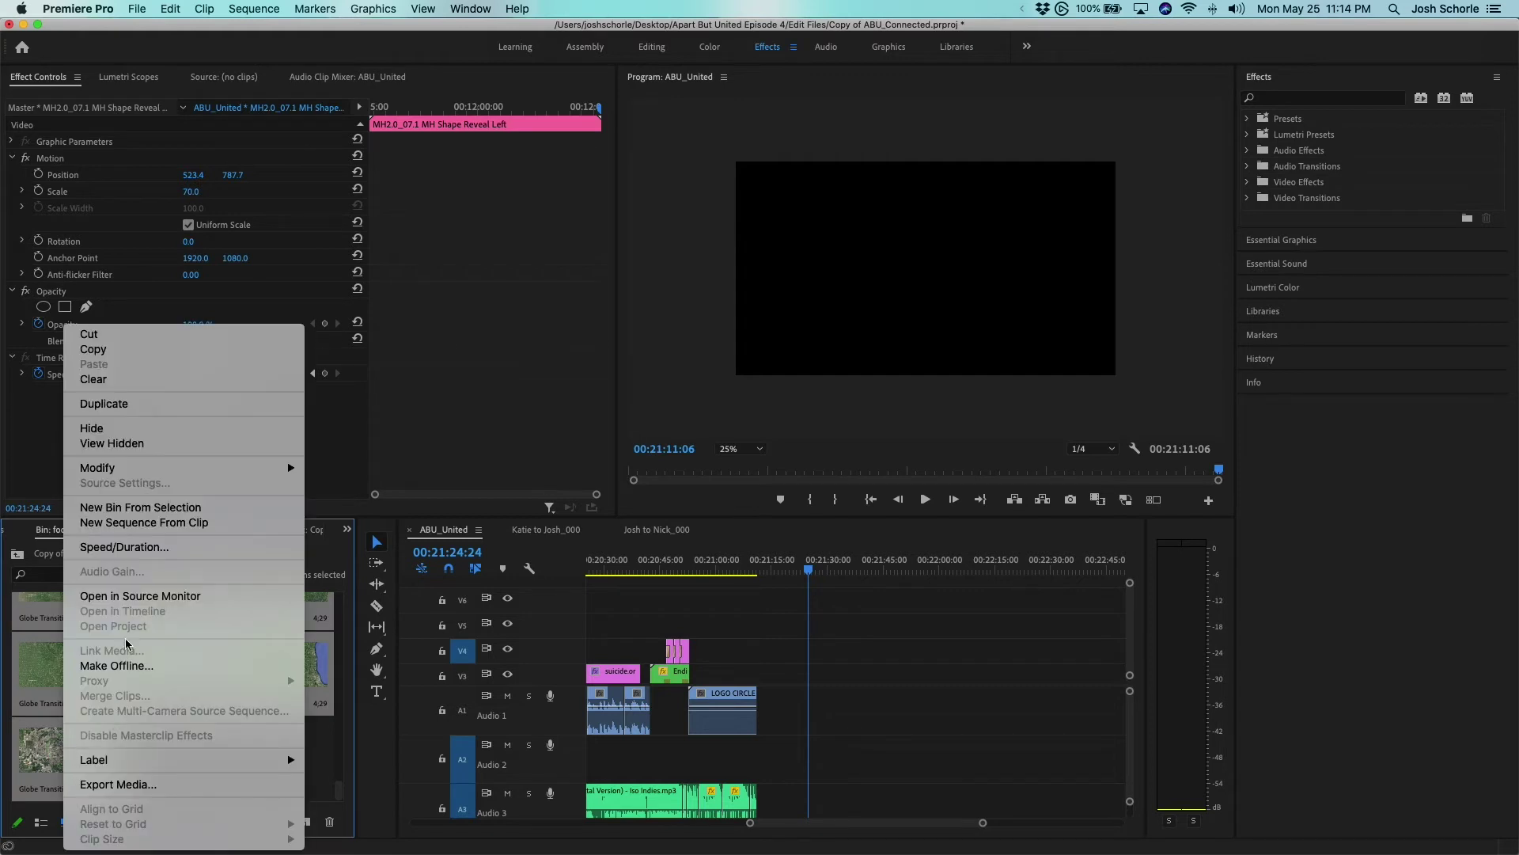
left_click(120, 548)
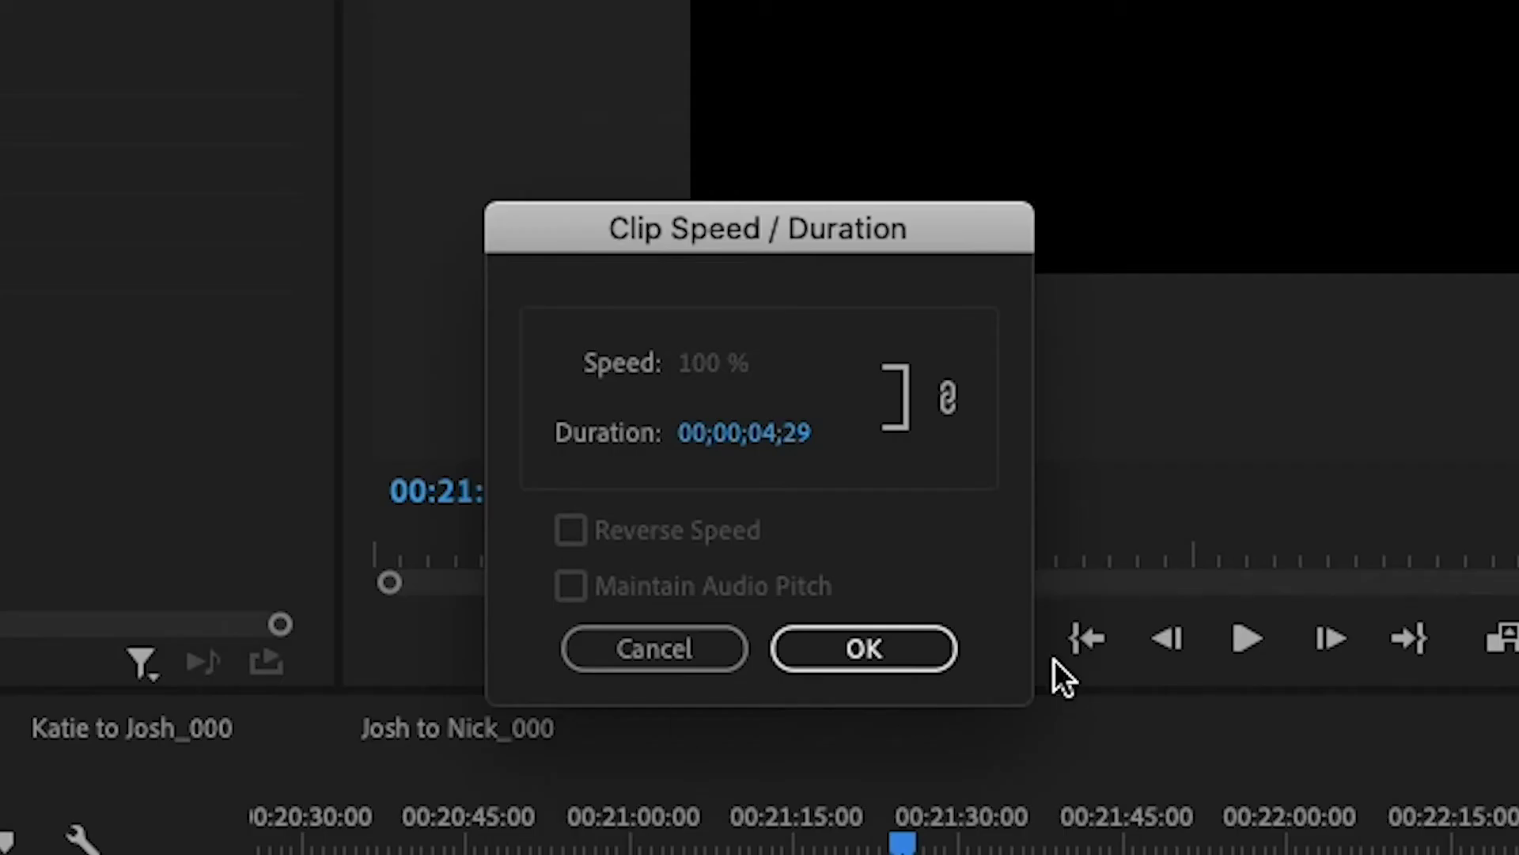
left_click(769, 429)
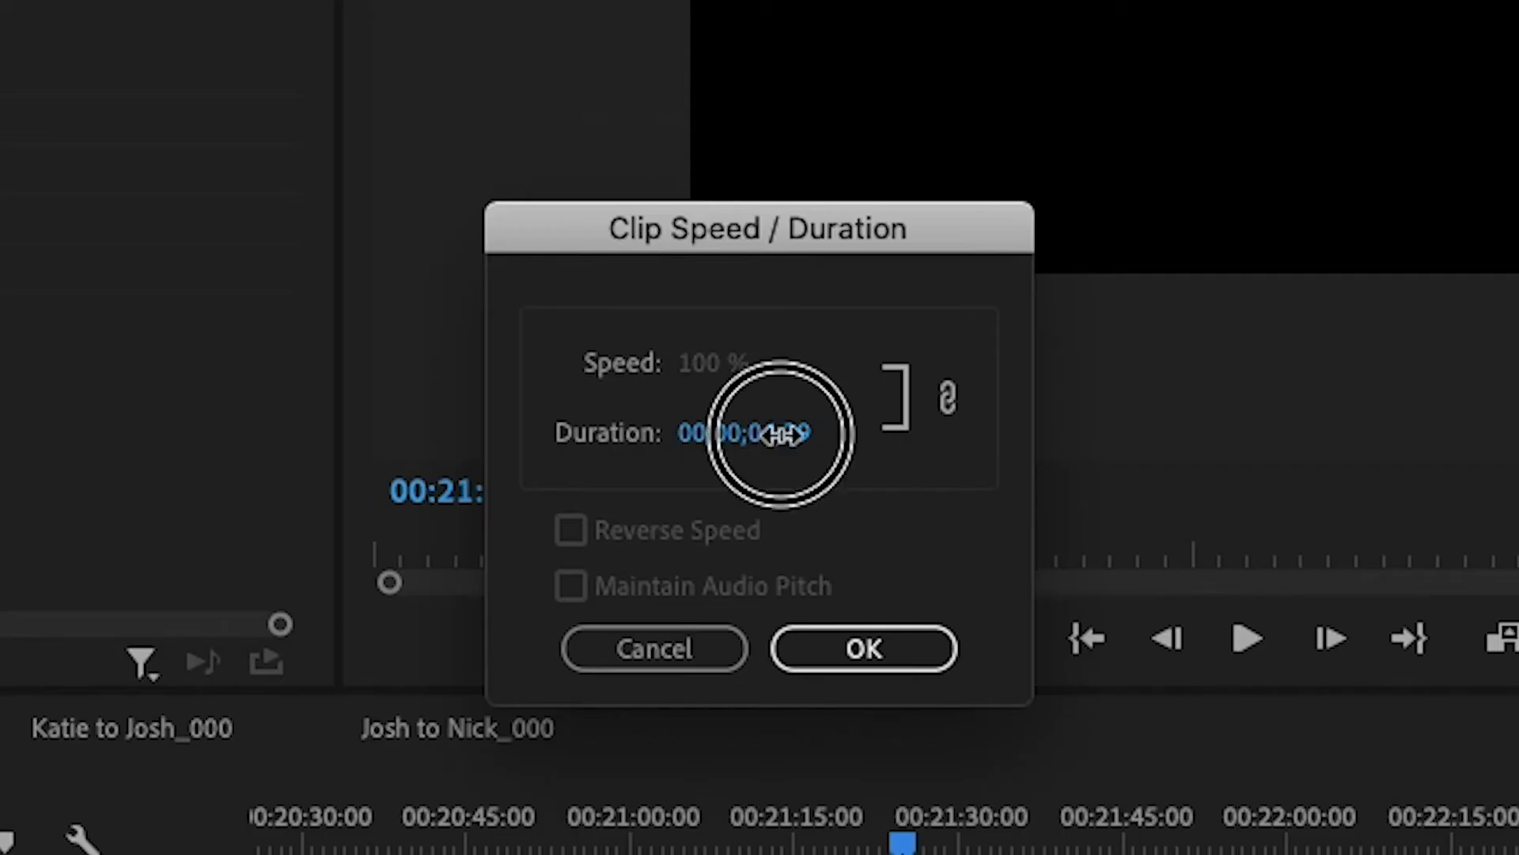
type("0:2")
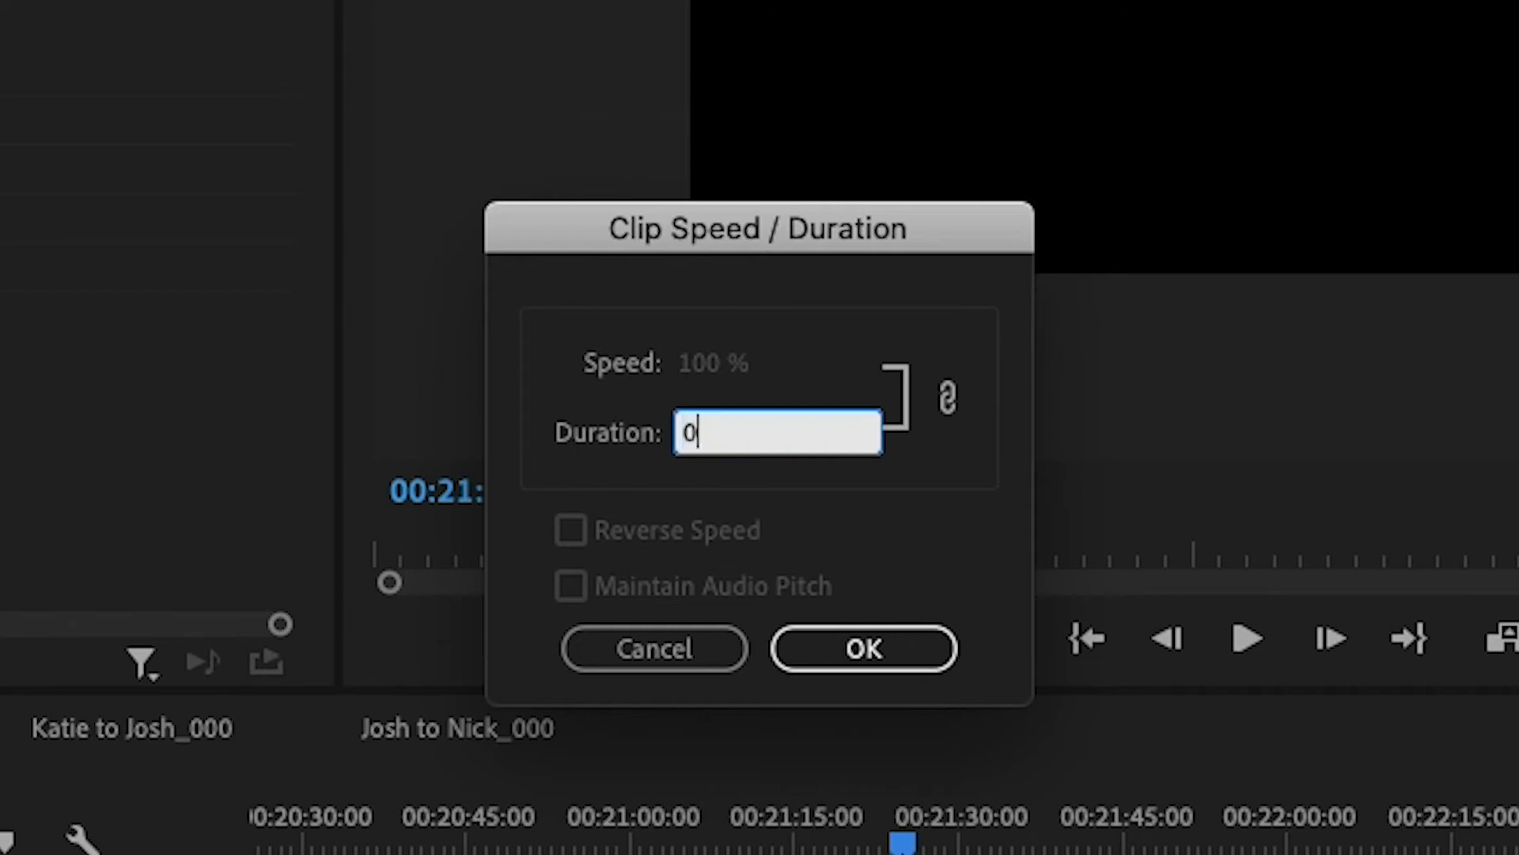
type("1")
left_click(872, 643)
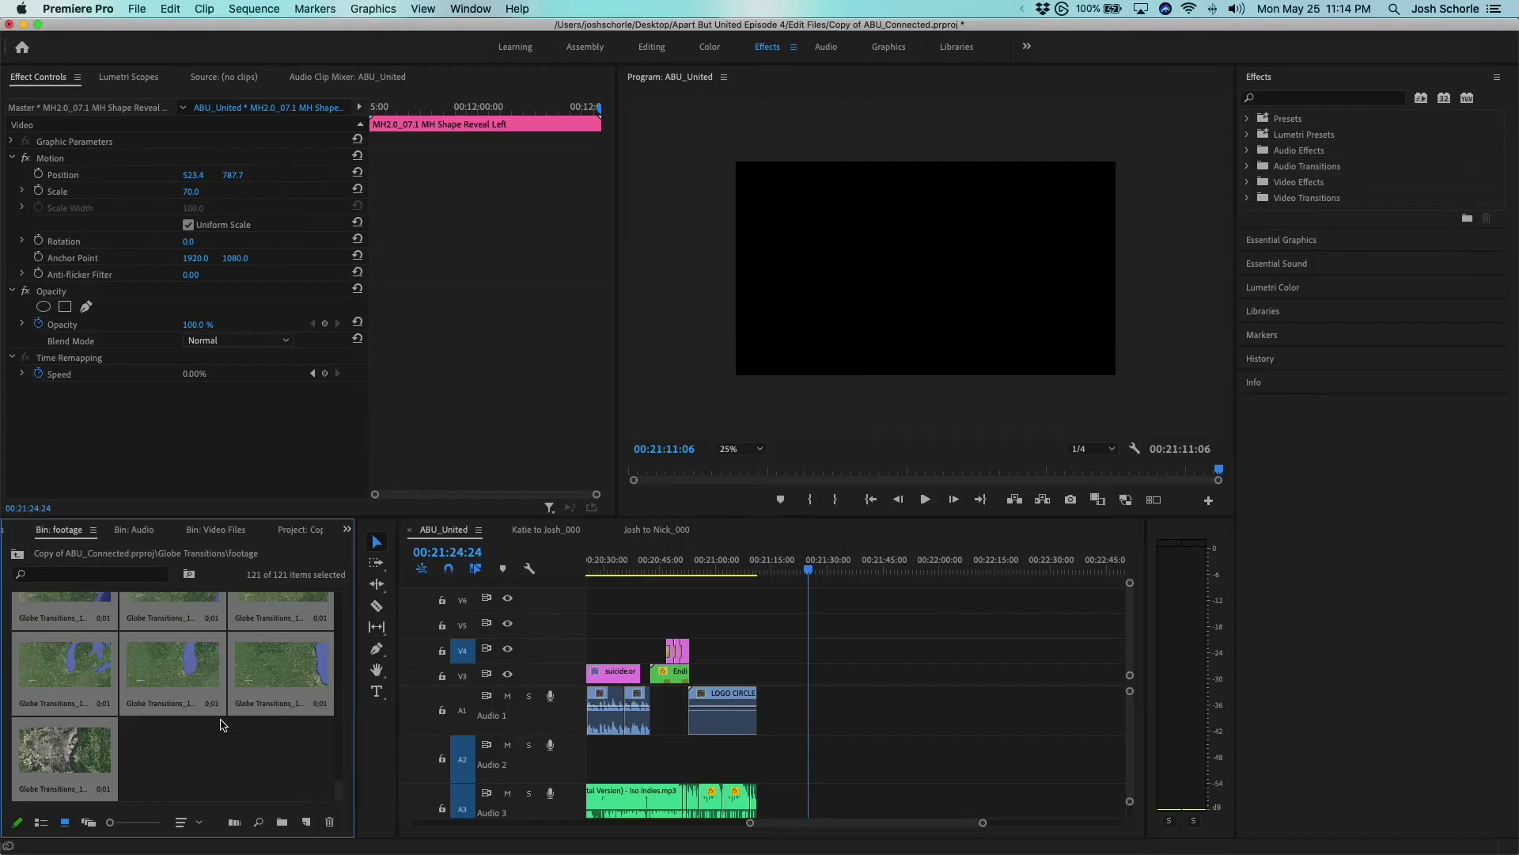
- Create the Globe Transitions_000 sequence from the selected stills and scrub its start and end
right_click(175, 673)
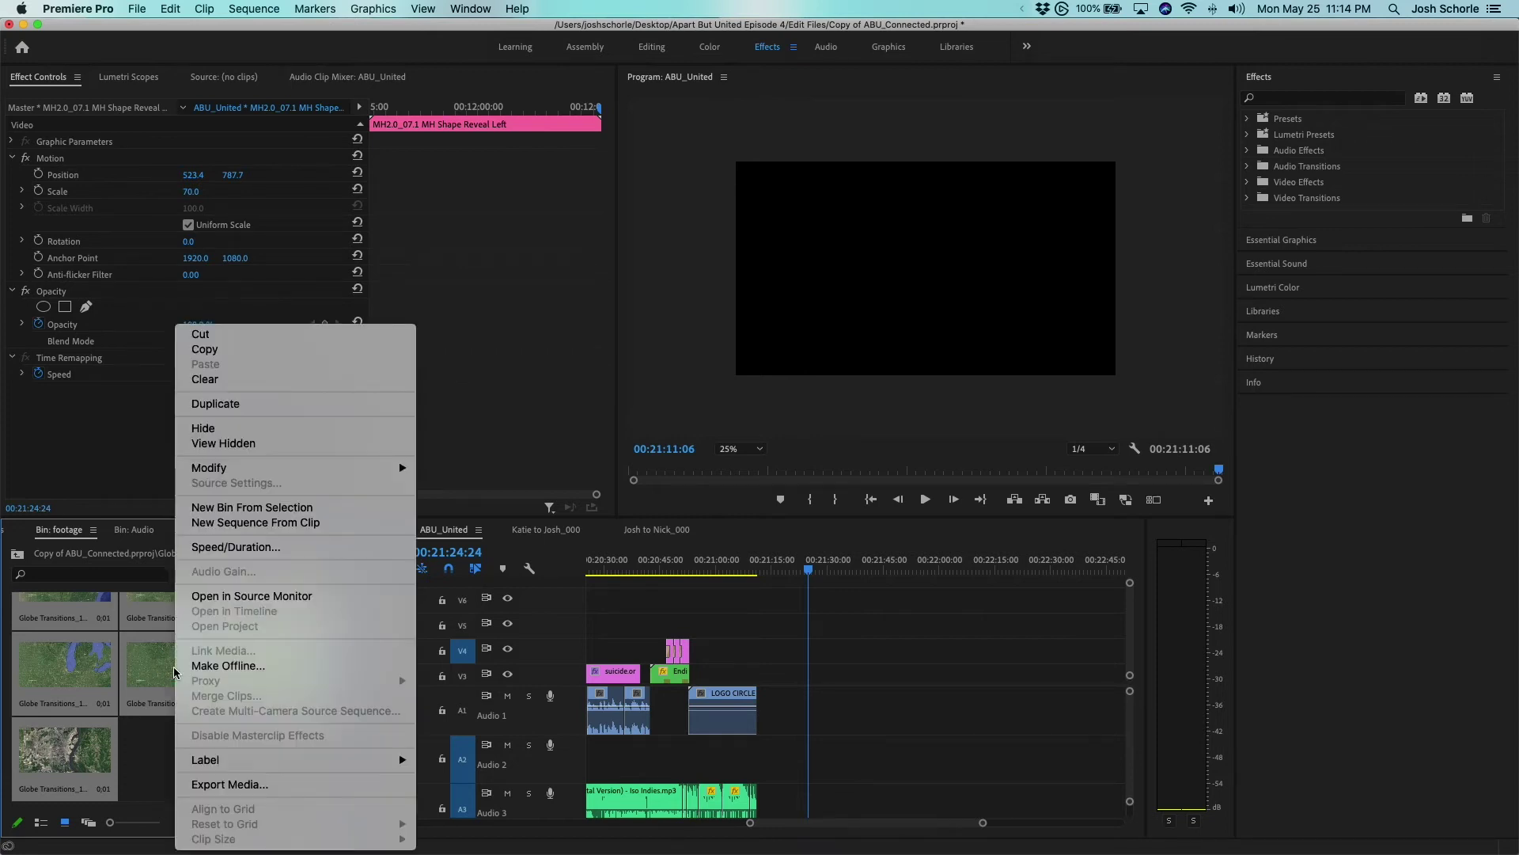
left_click(275, 524)
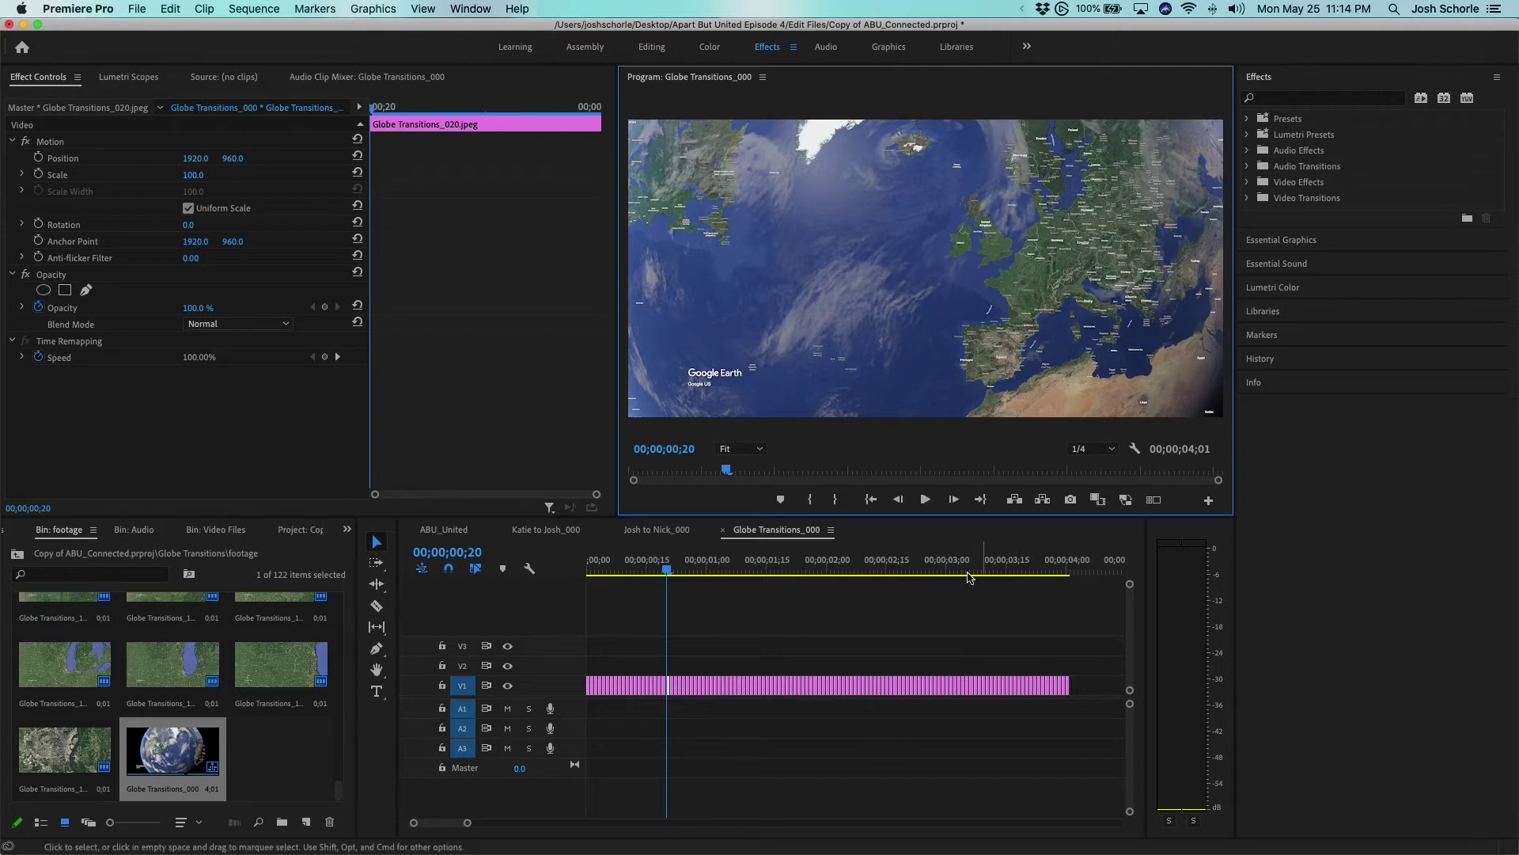
left_click_drag(663, 568, 615, 573)
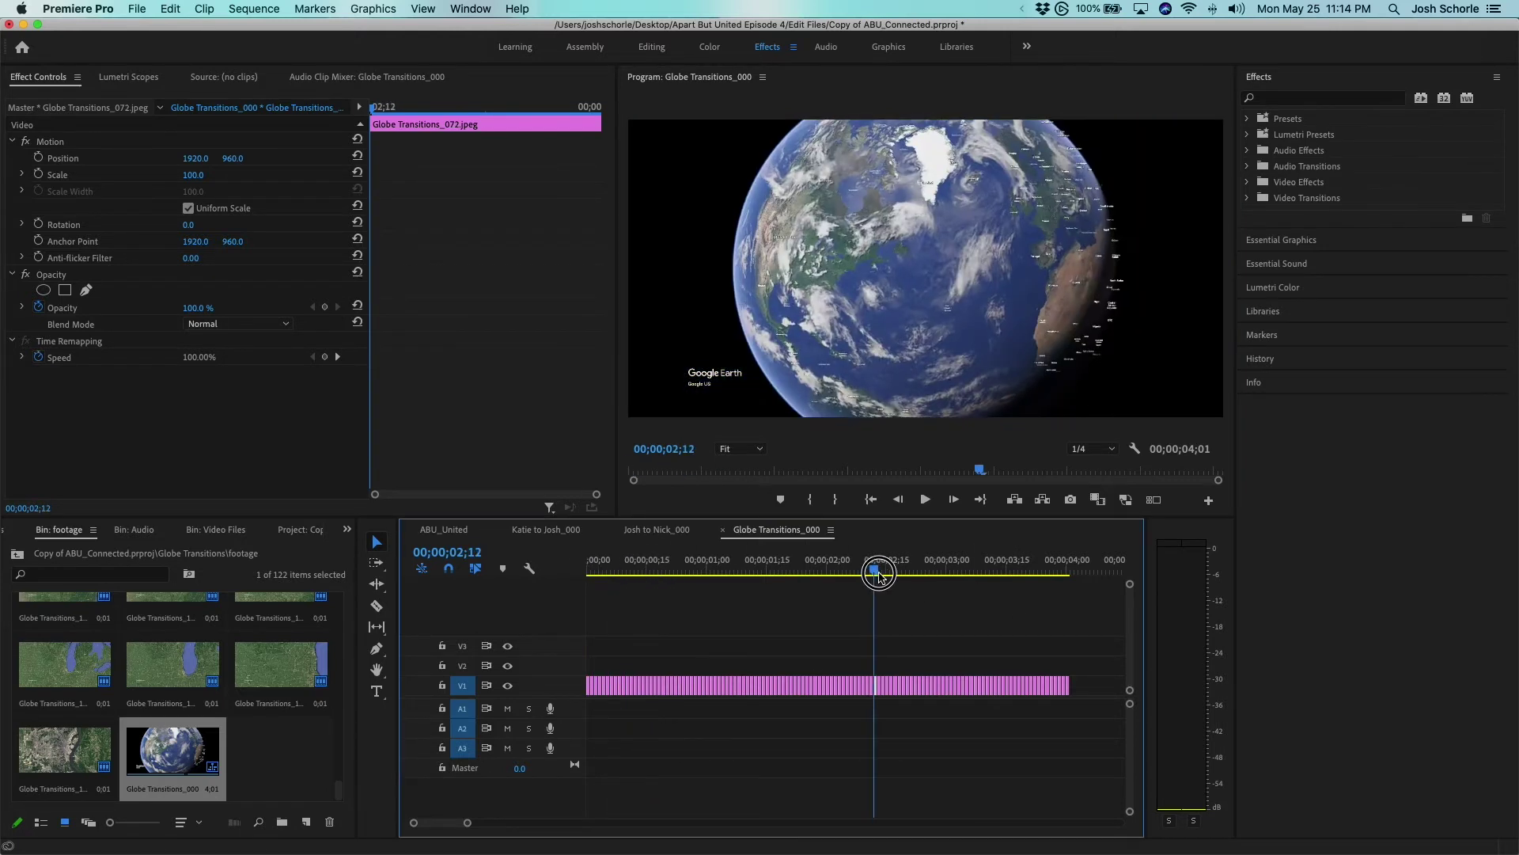
left_click_drag(878, 573, 1060, 573)
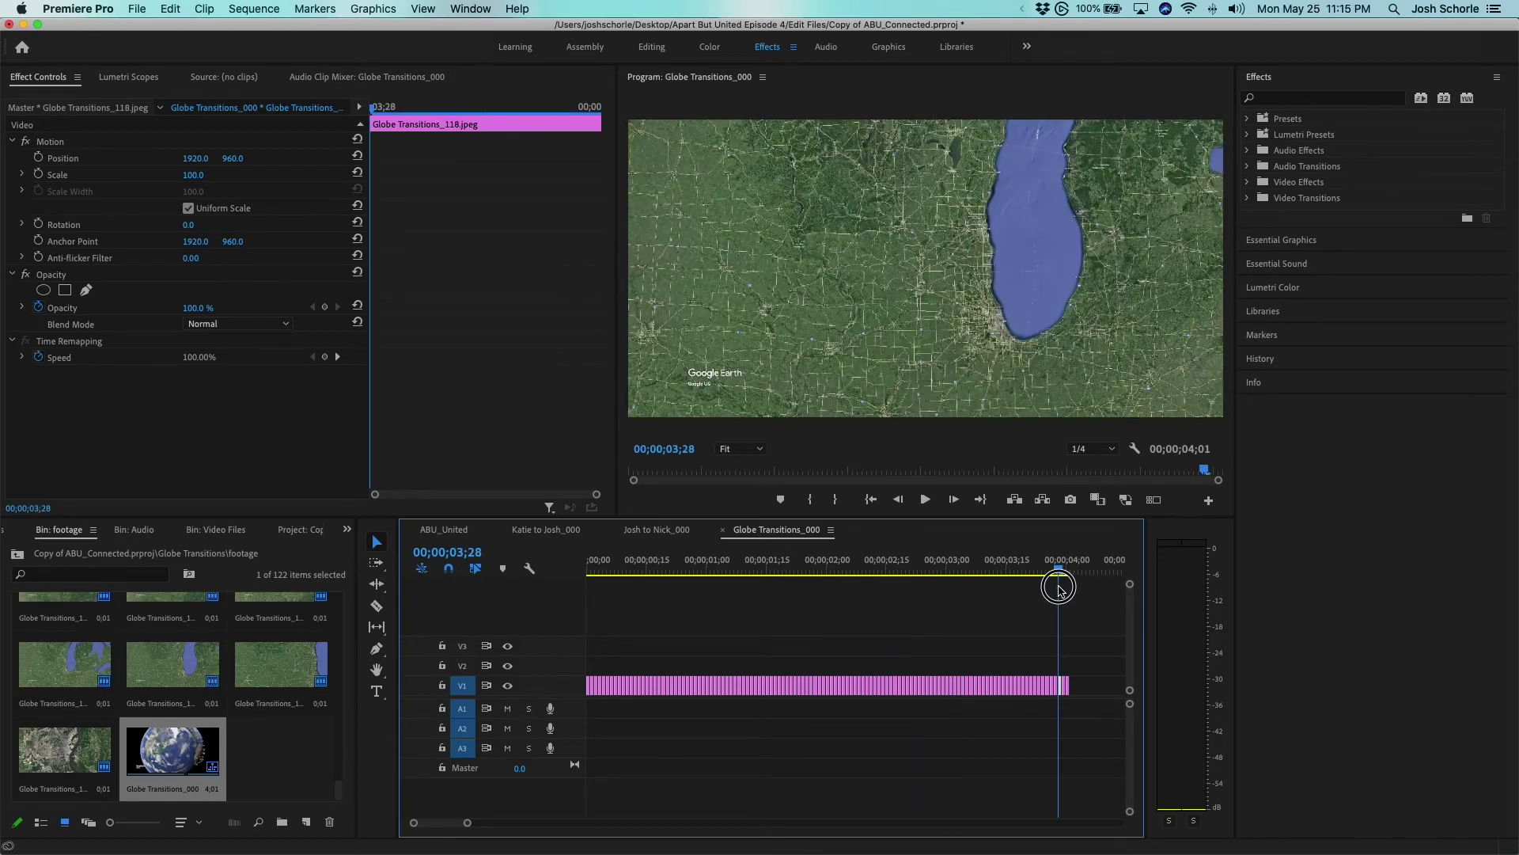
- Drop Globe Transitions_000 into the ABU_United timeline and unlink its video from its audio
left_click(441, 532)
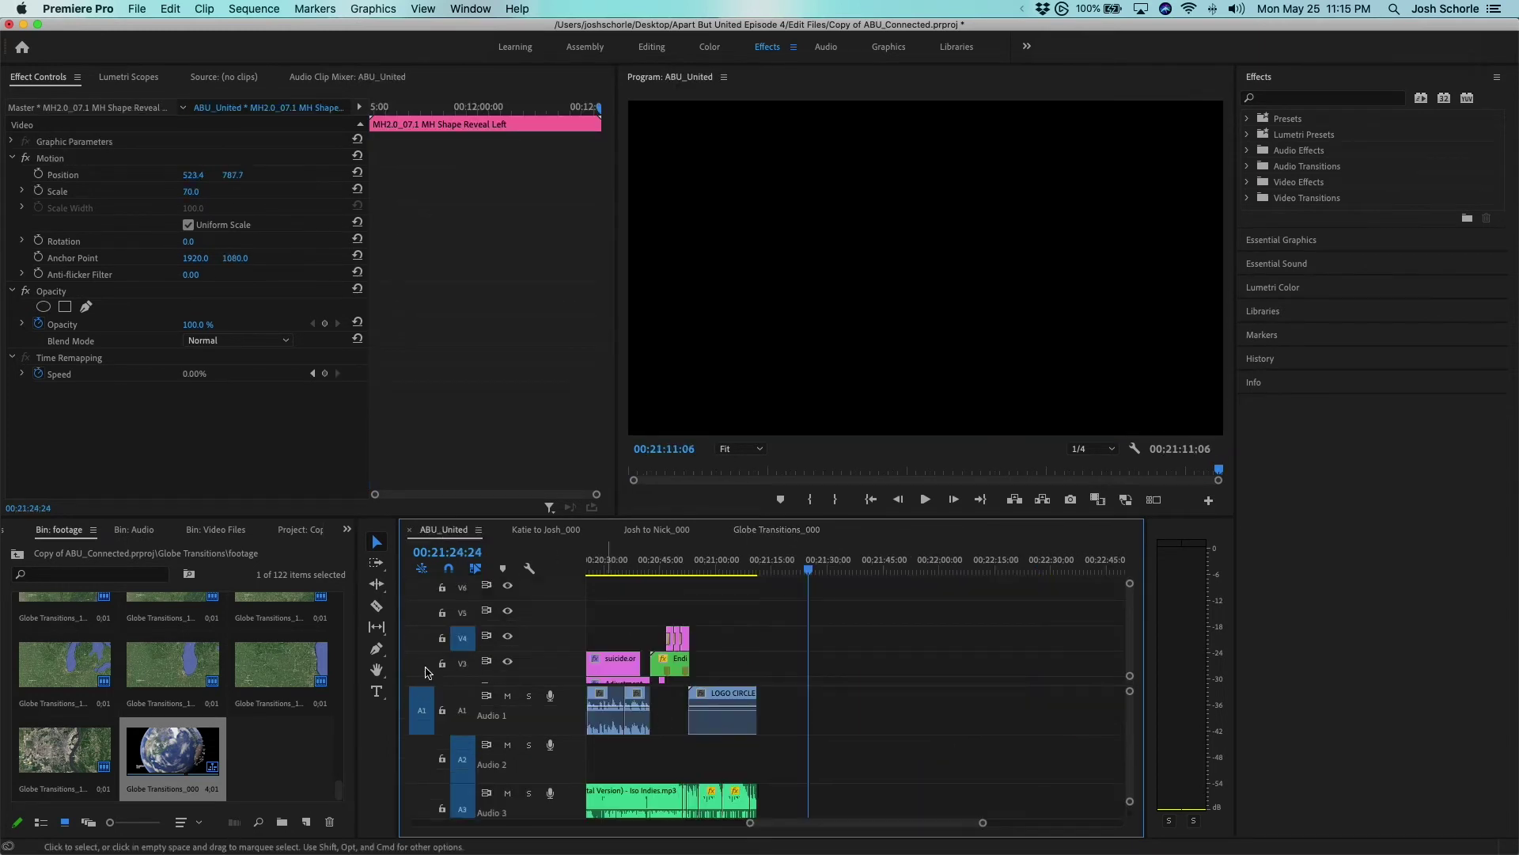
left_click_drag(163, 783, 871, 648)
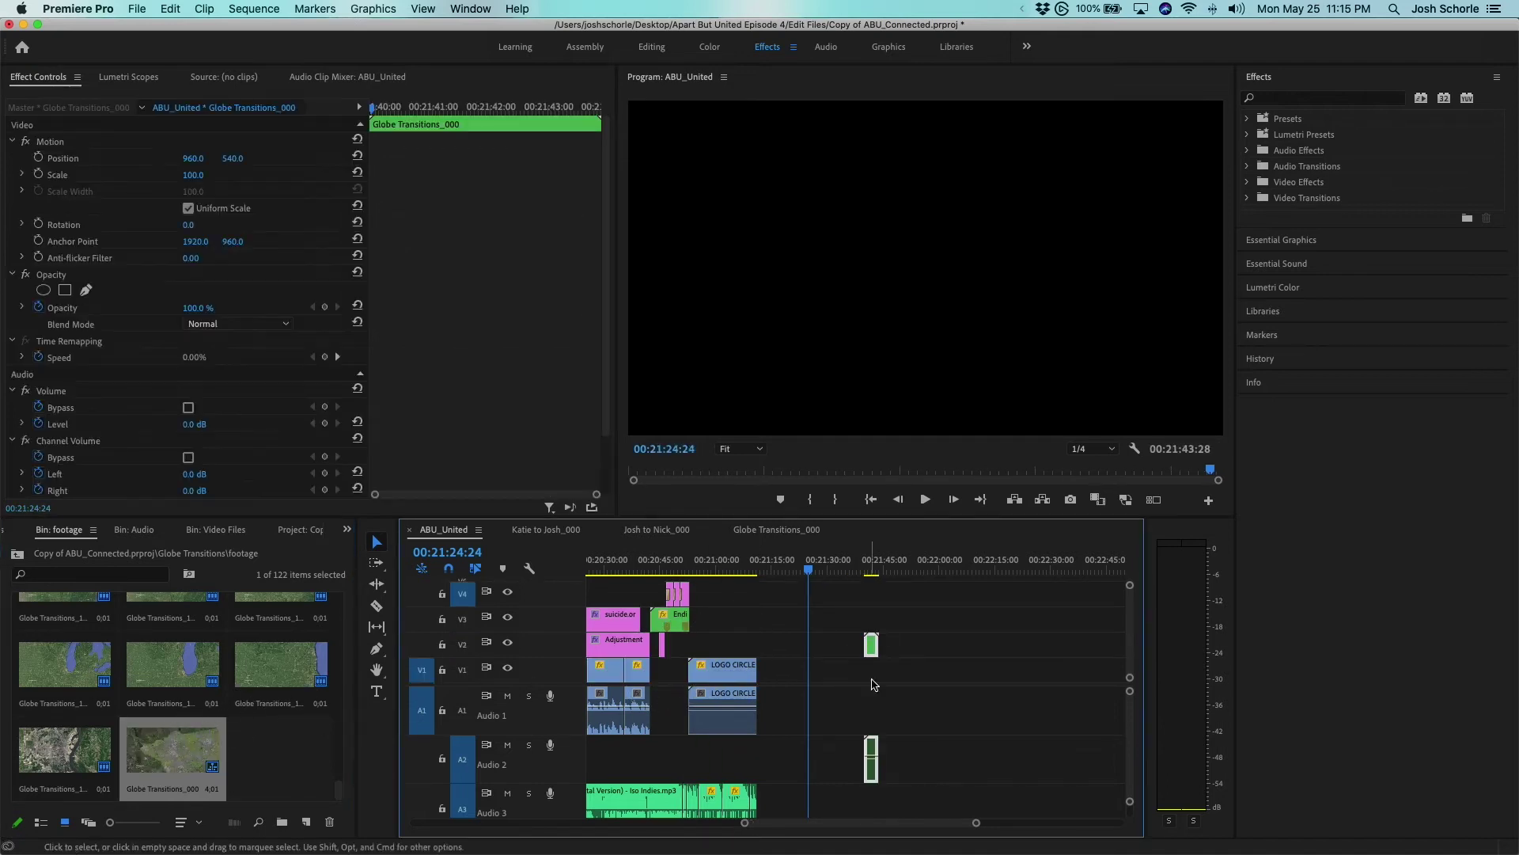
right_click(873, 652)
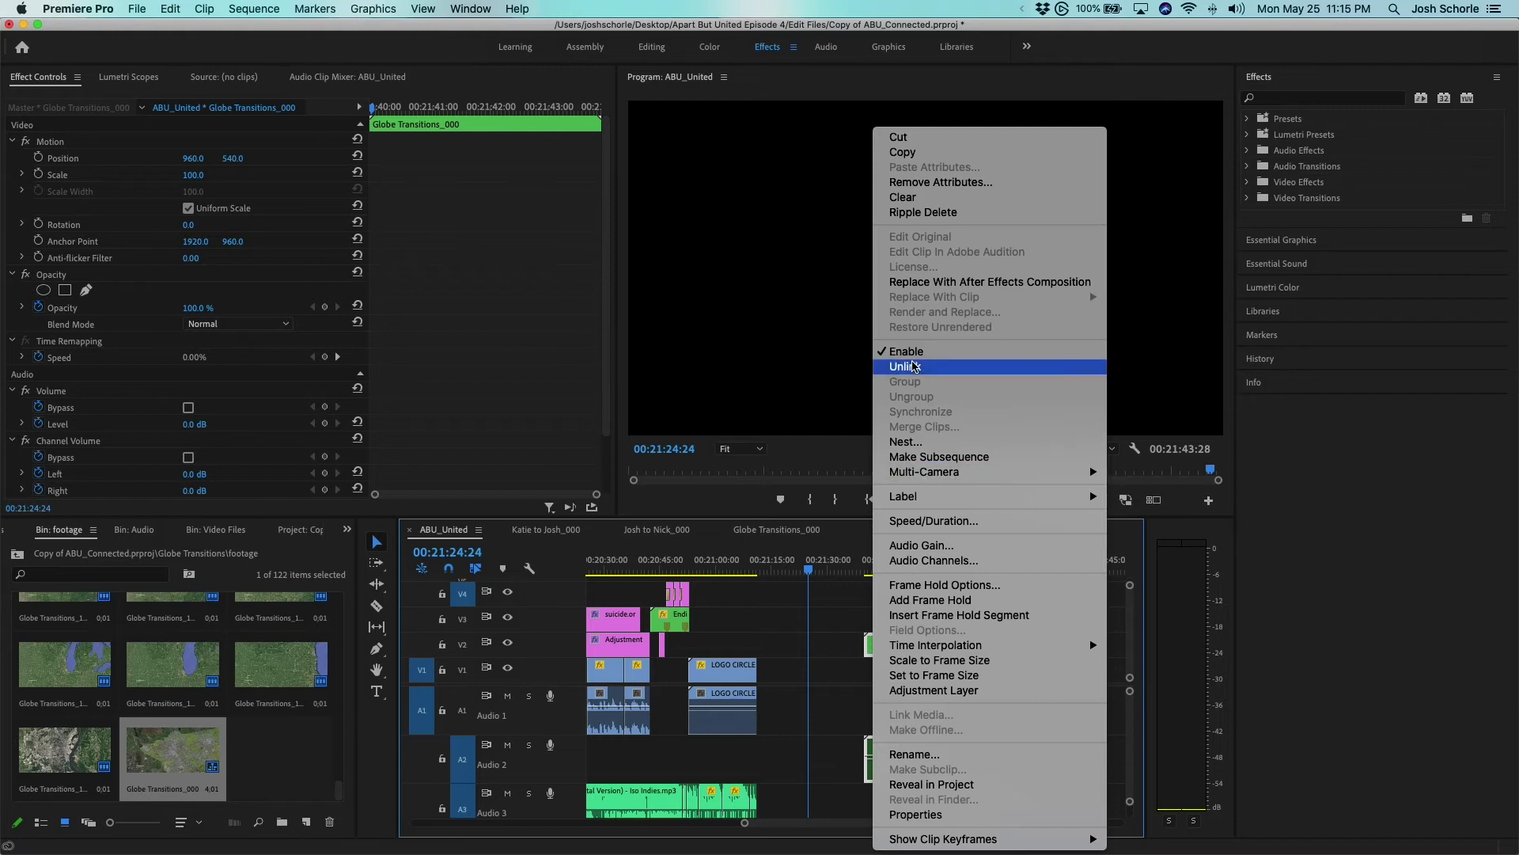
left_click(882, 459)
- Delete the globe clip's audio, zoom the timeline to the clip, and select its Scale value
left_click(872, 774)
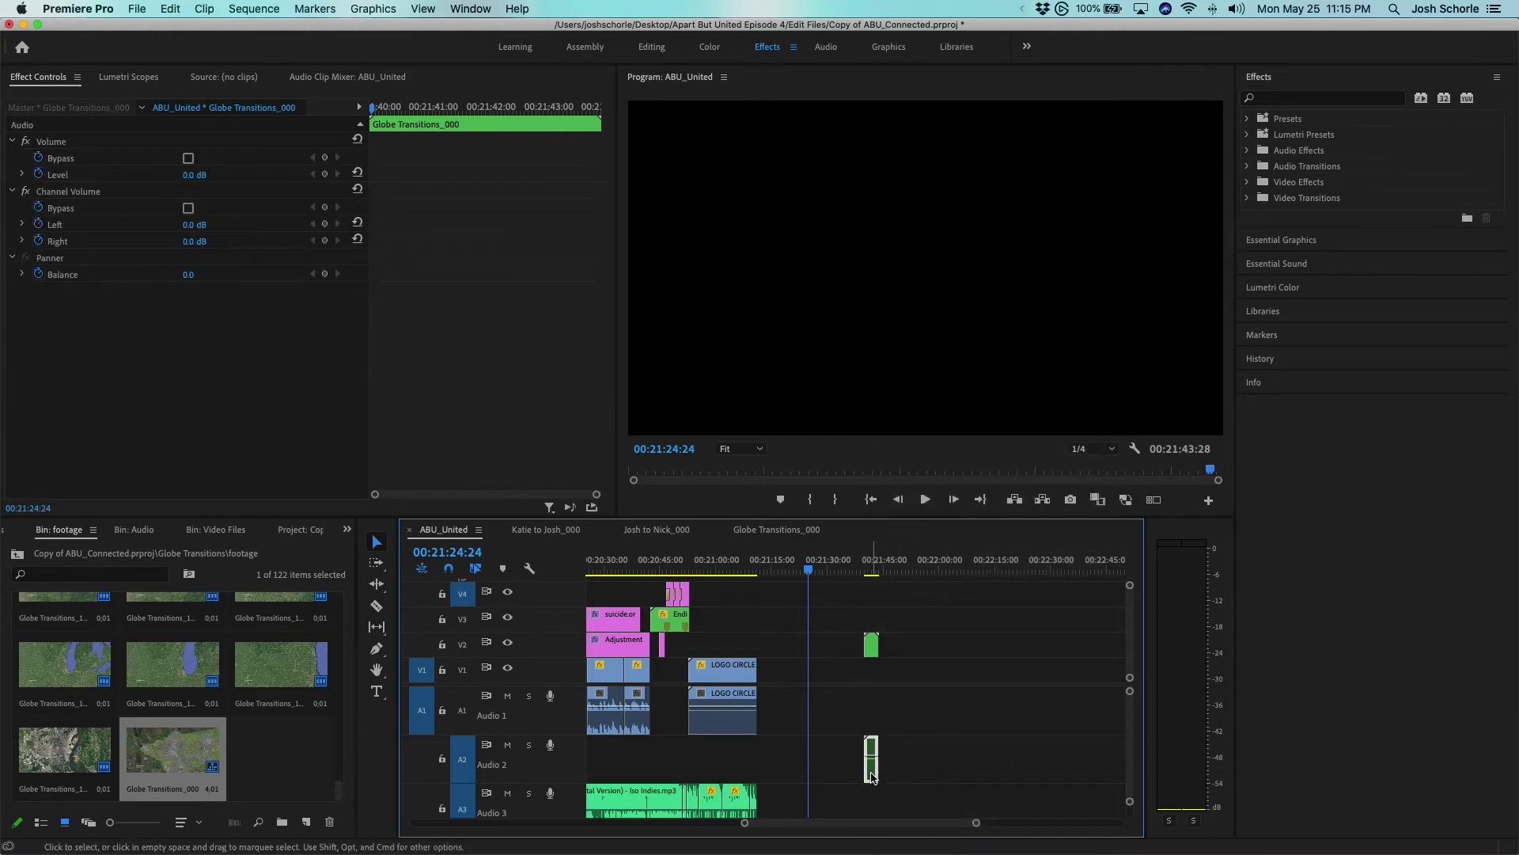
key("Delete")
left_click(872, 564)
key("=")
key("=")
key("=")
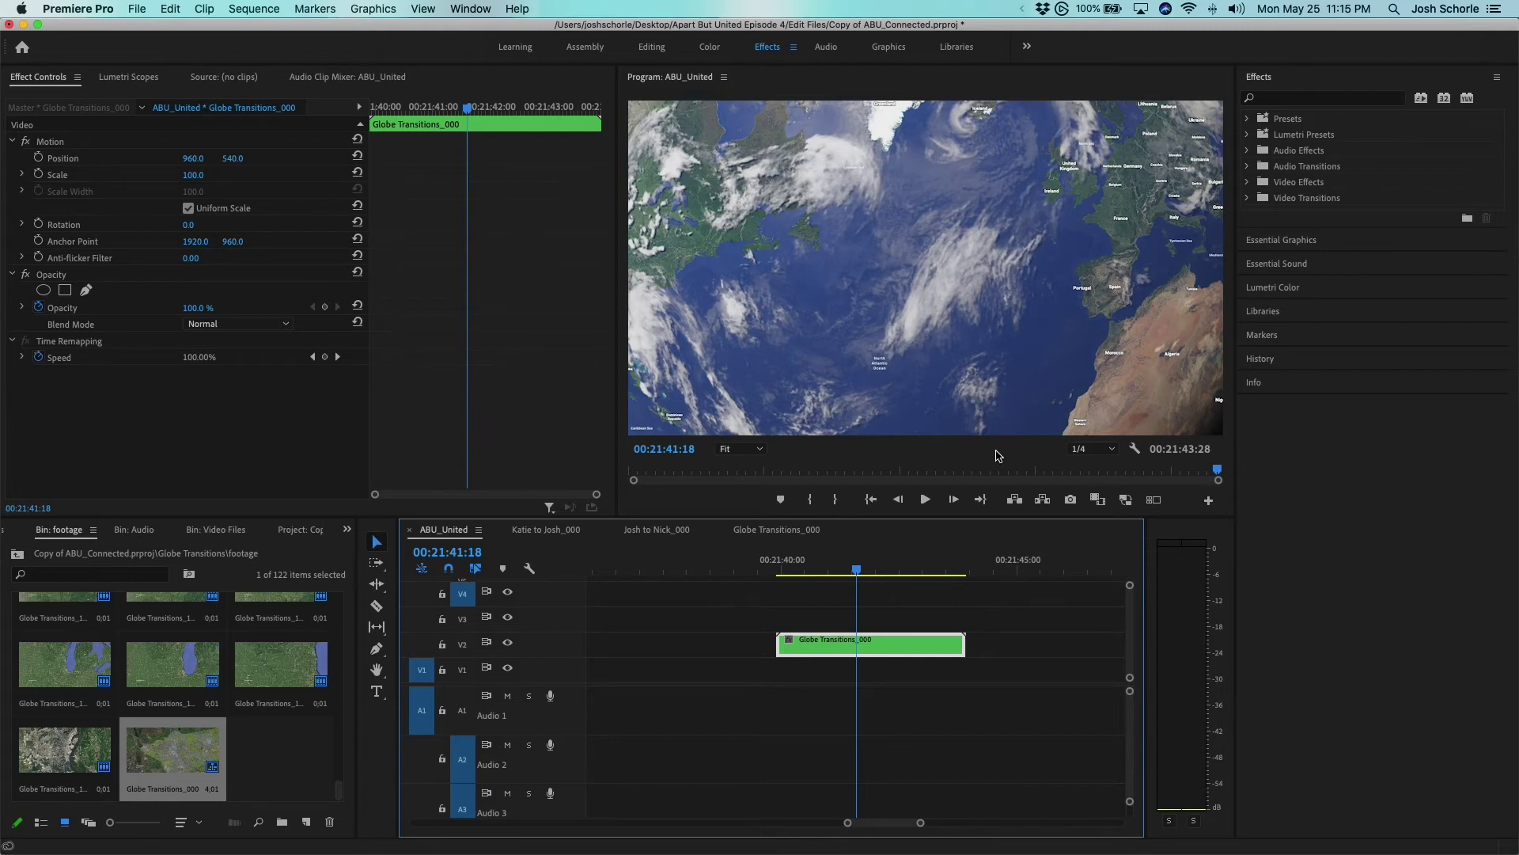
left_click(202, 173)
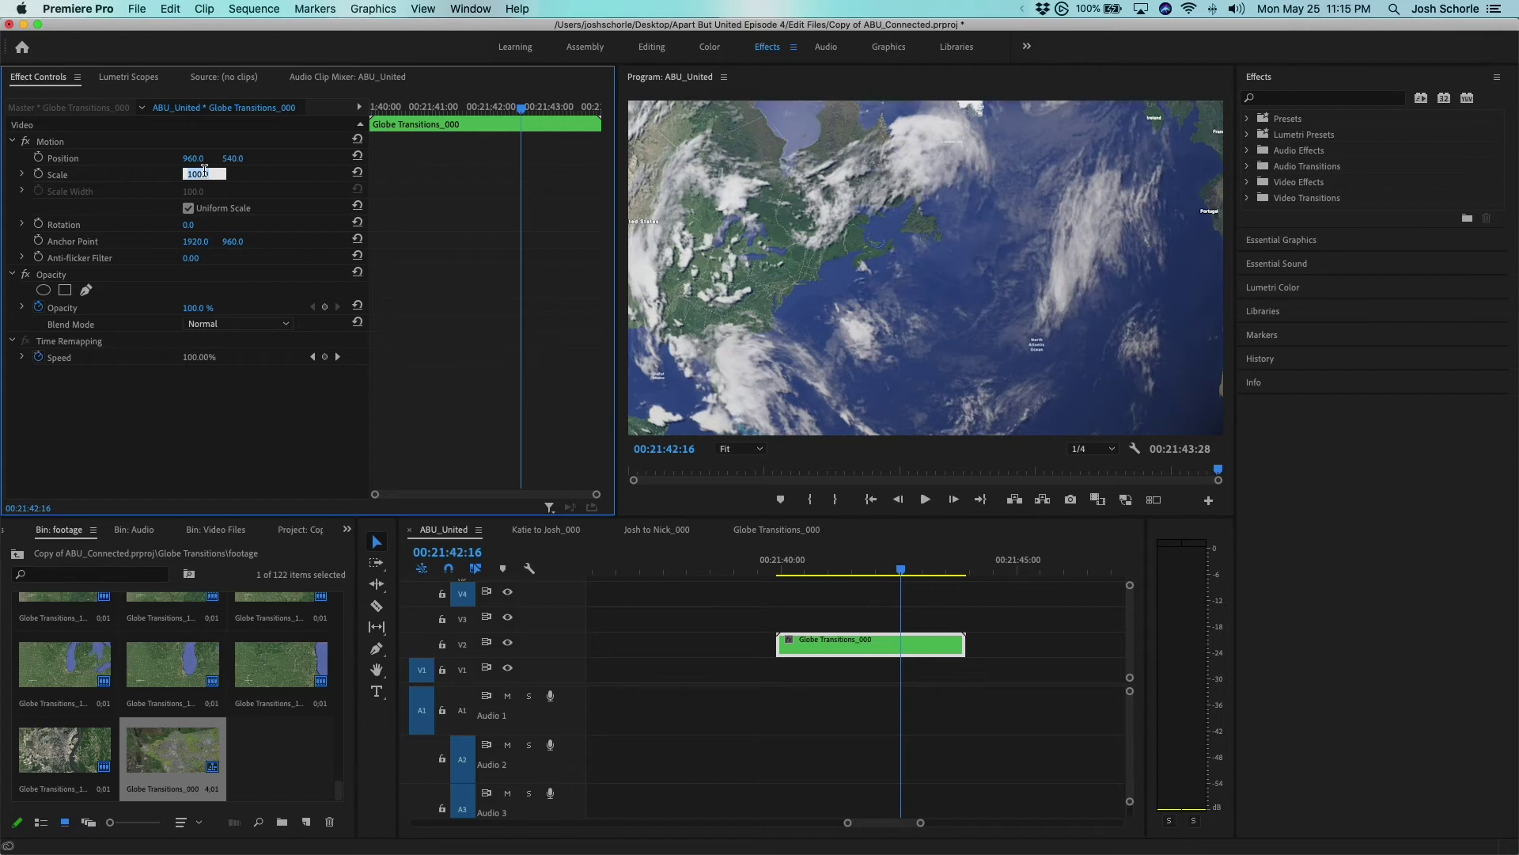
- Try Scale values of 50, 83 and 80 on the globe clip, settling on 83
key("Return")
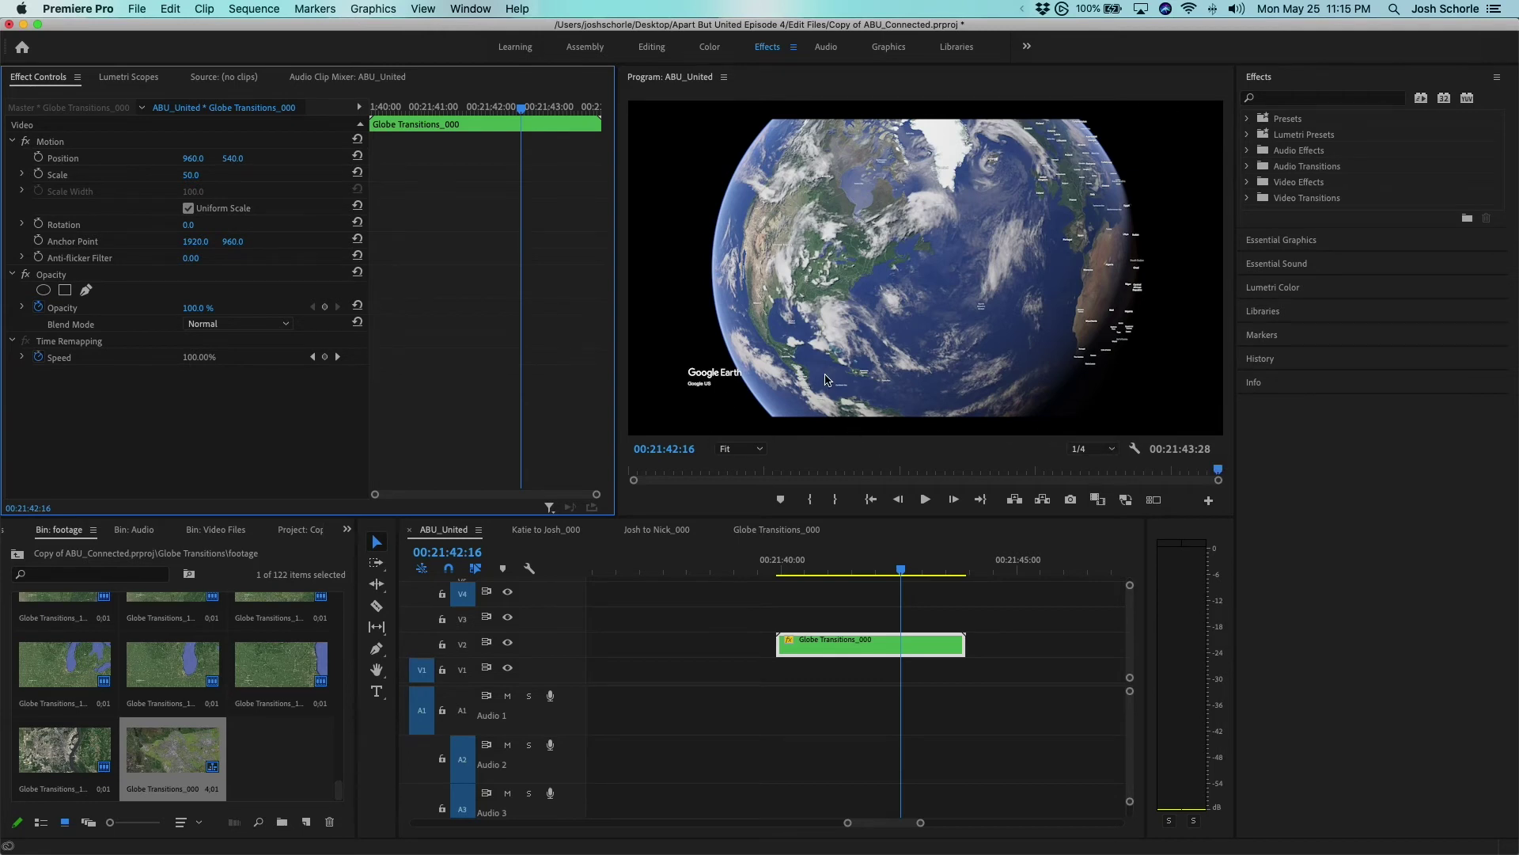
left_click(185, 176)
key("Return")
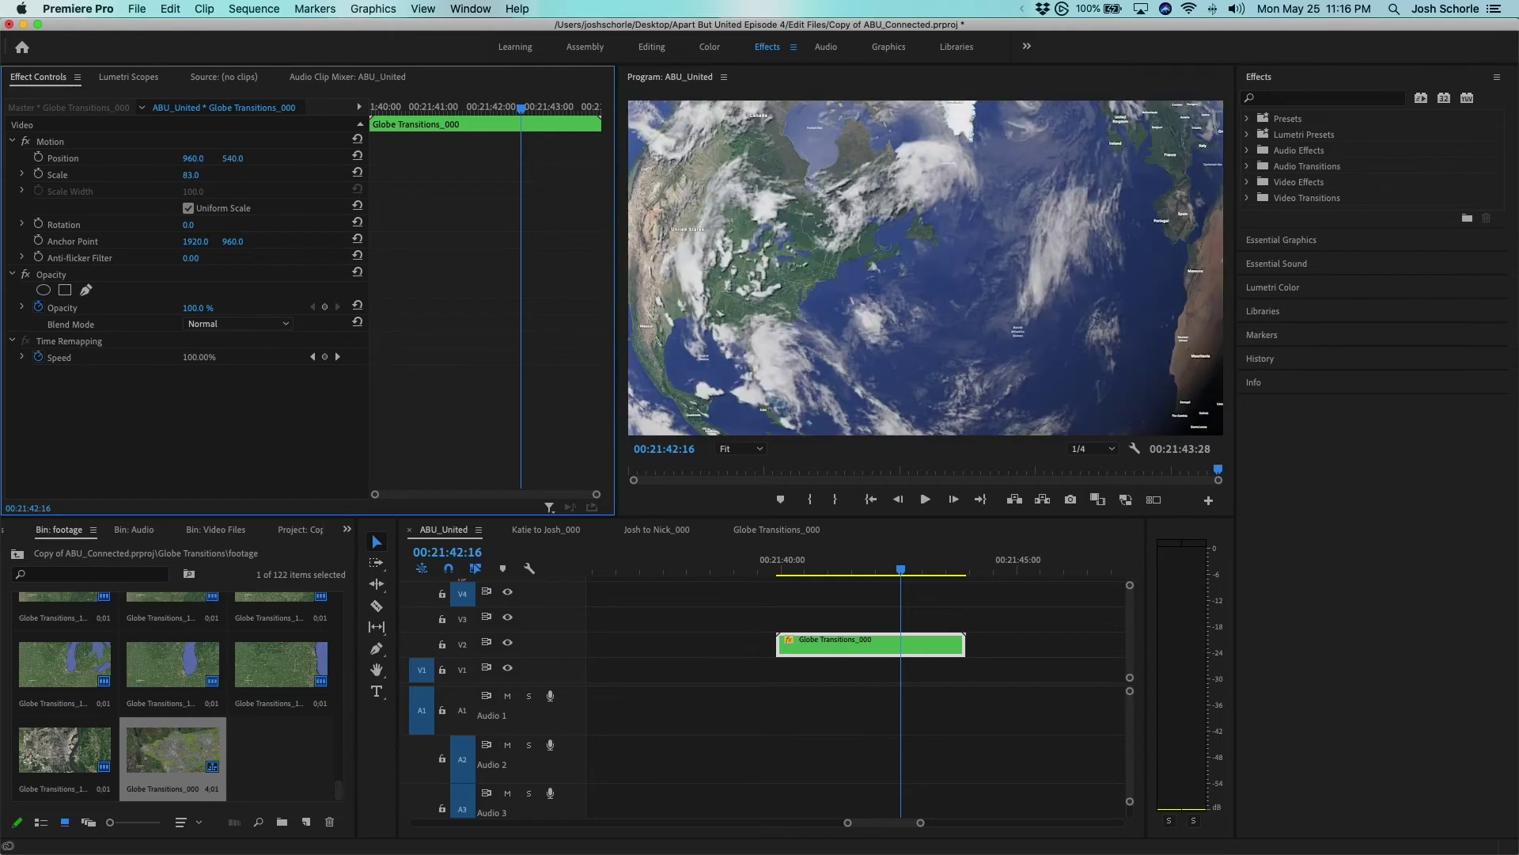
left_click(204, 171)
type("80")
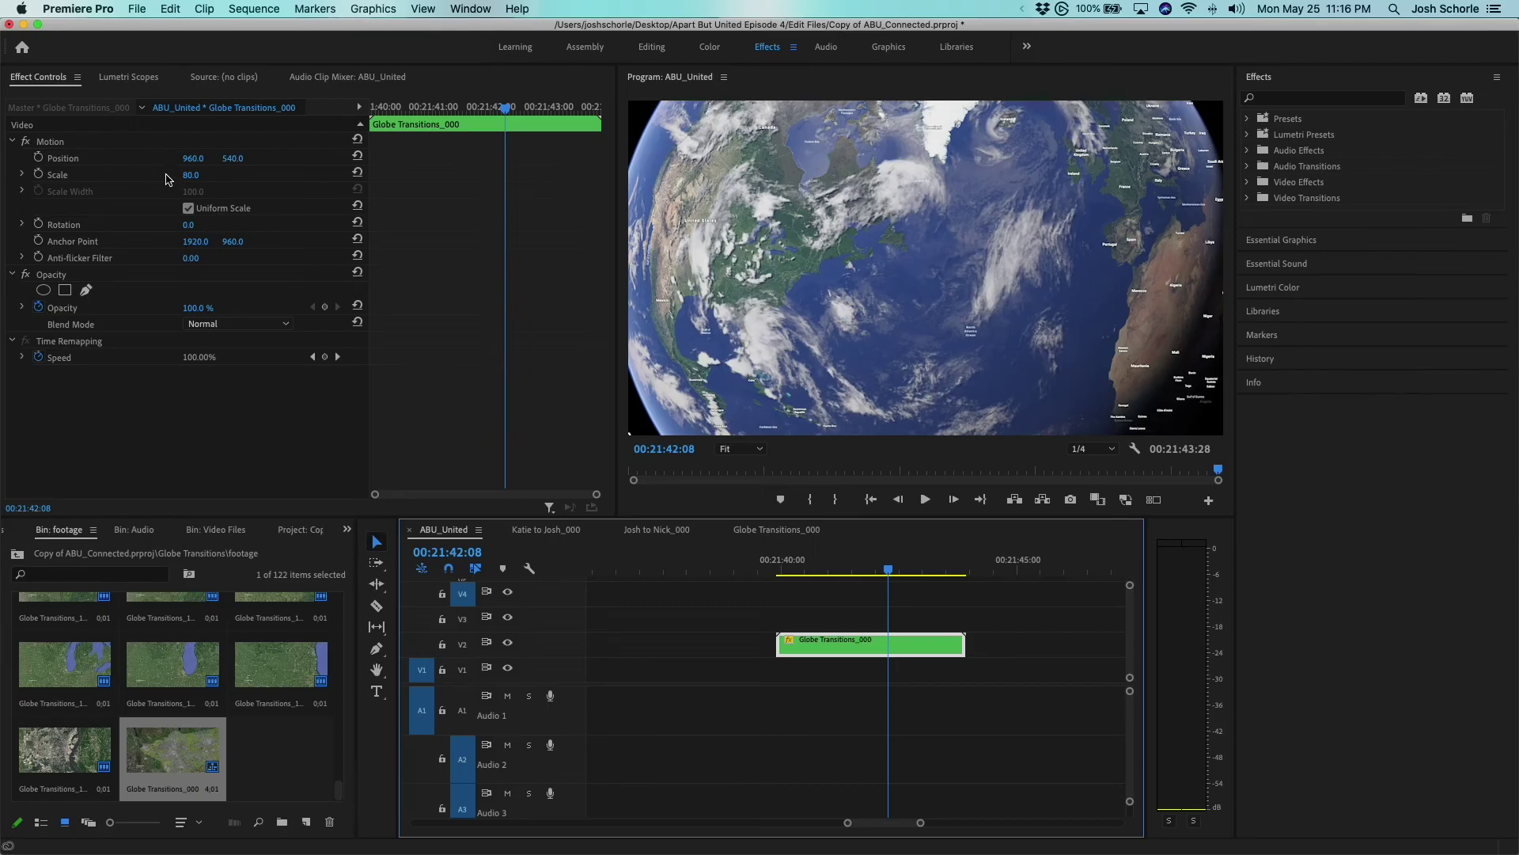
left_click(199, 172)
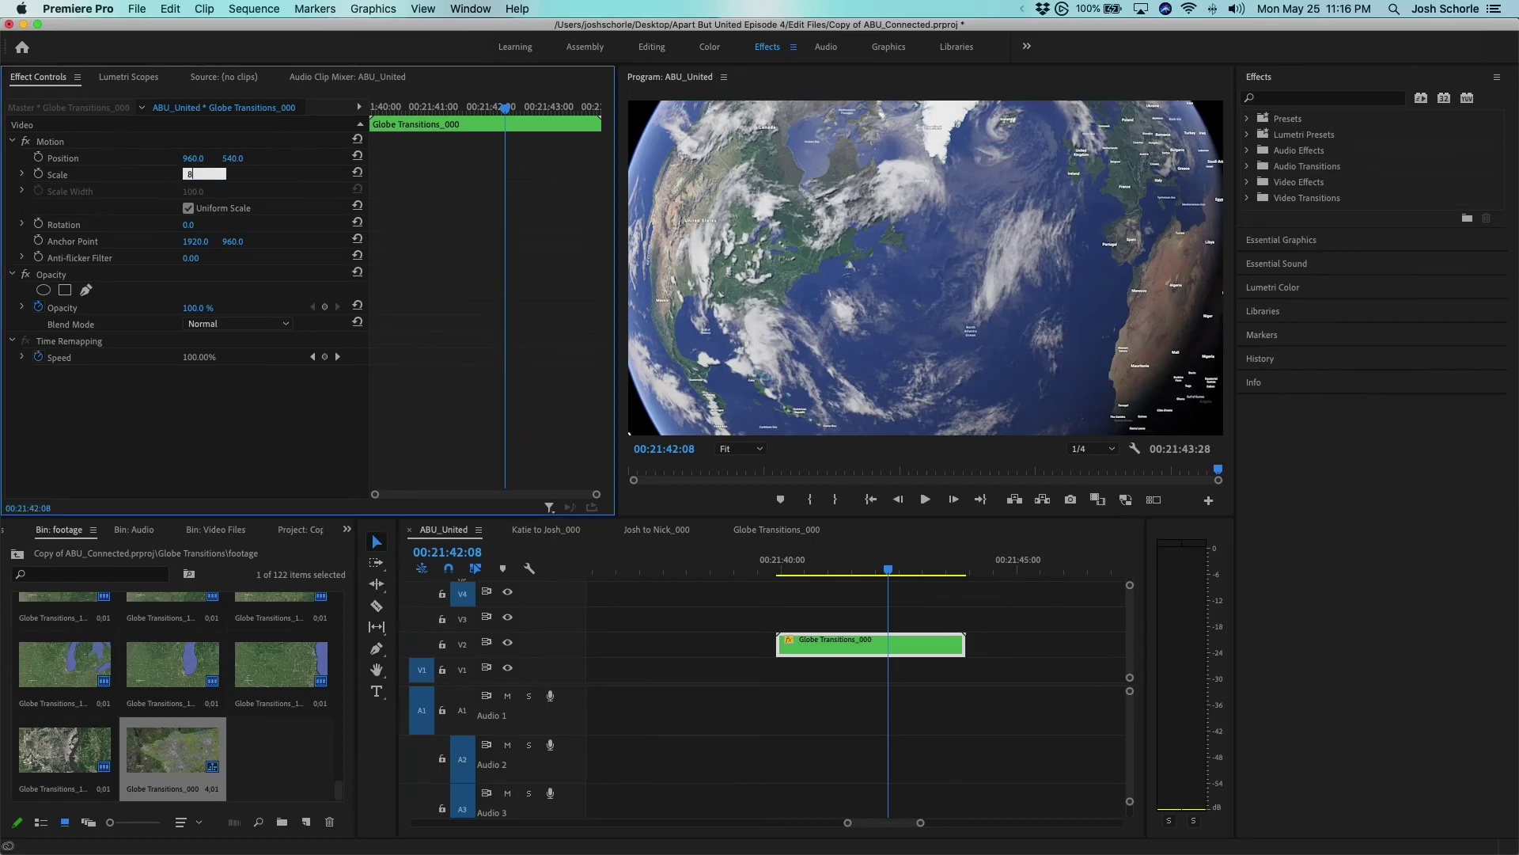
type("83")
key("Return")
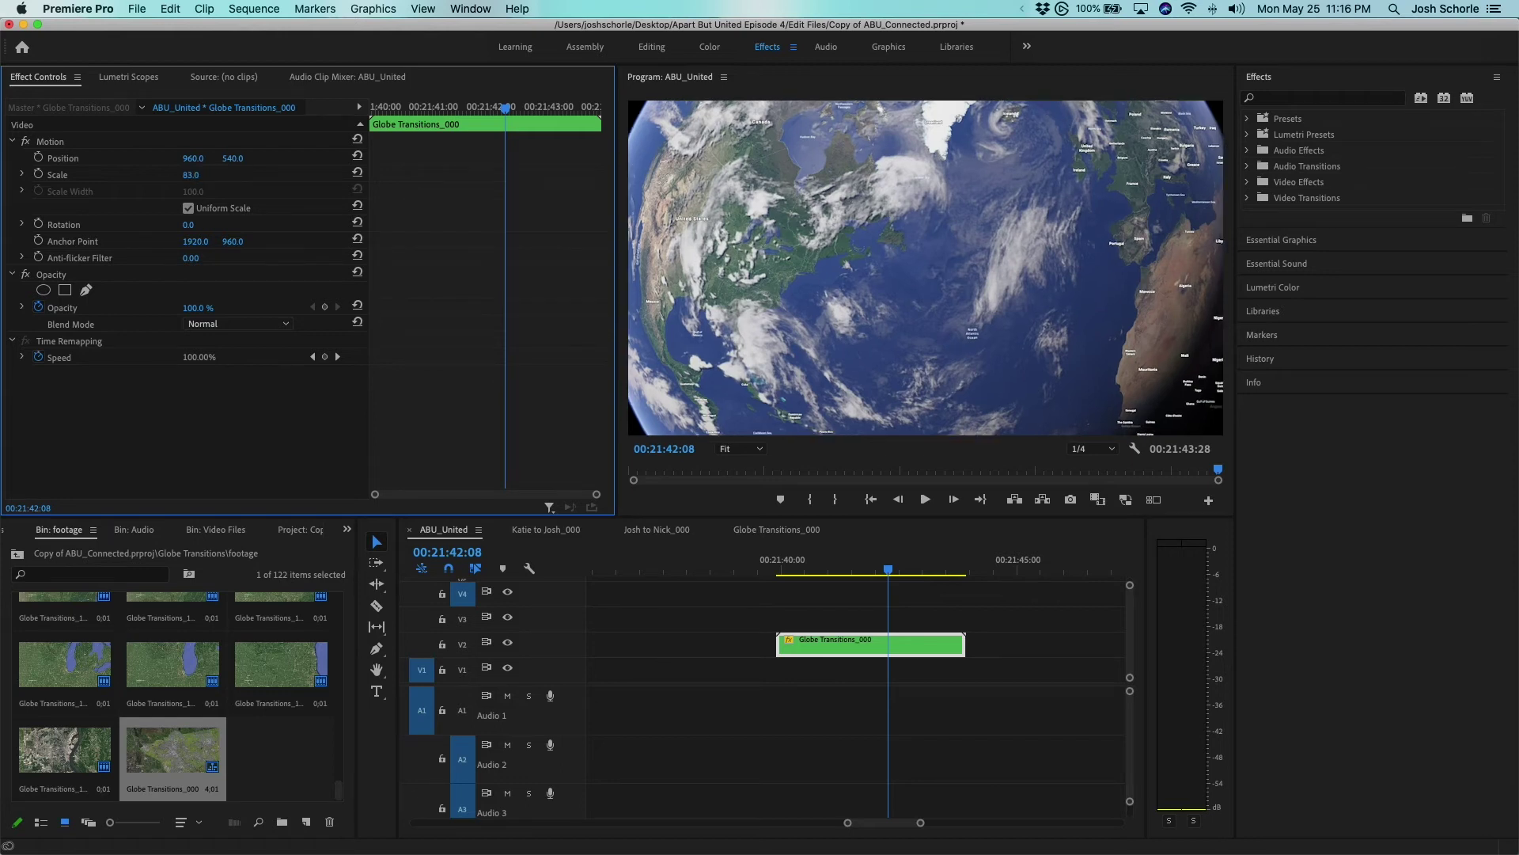
mouse_move(839, 569)
left_mouse_down()
mouse_move(820, 569)
mouse_move(862, 569)
left_mouse_up()
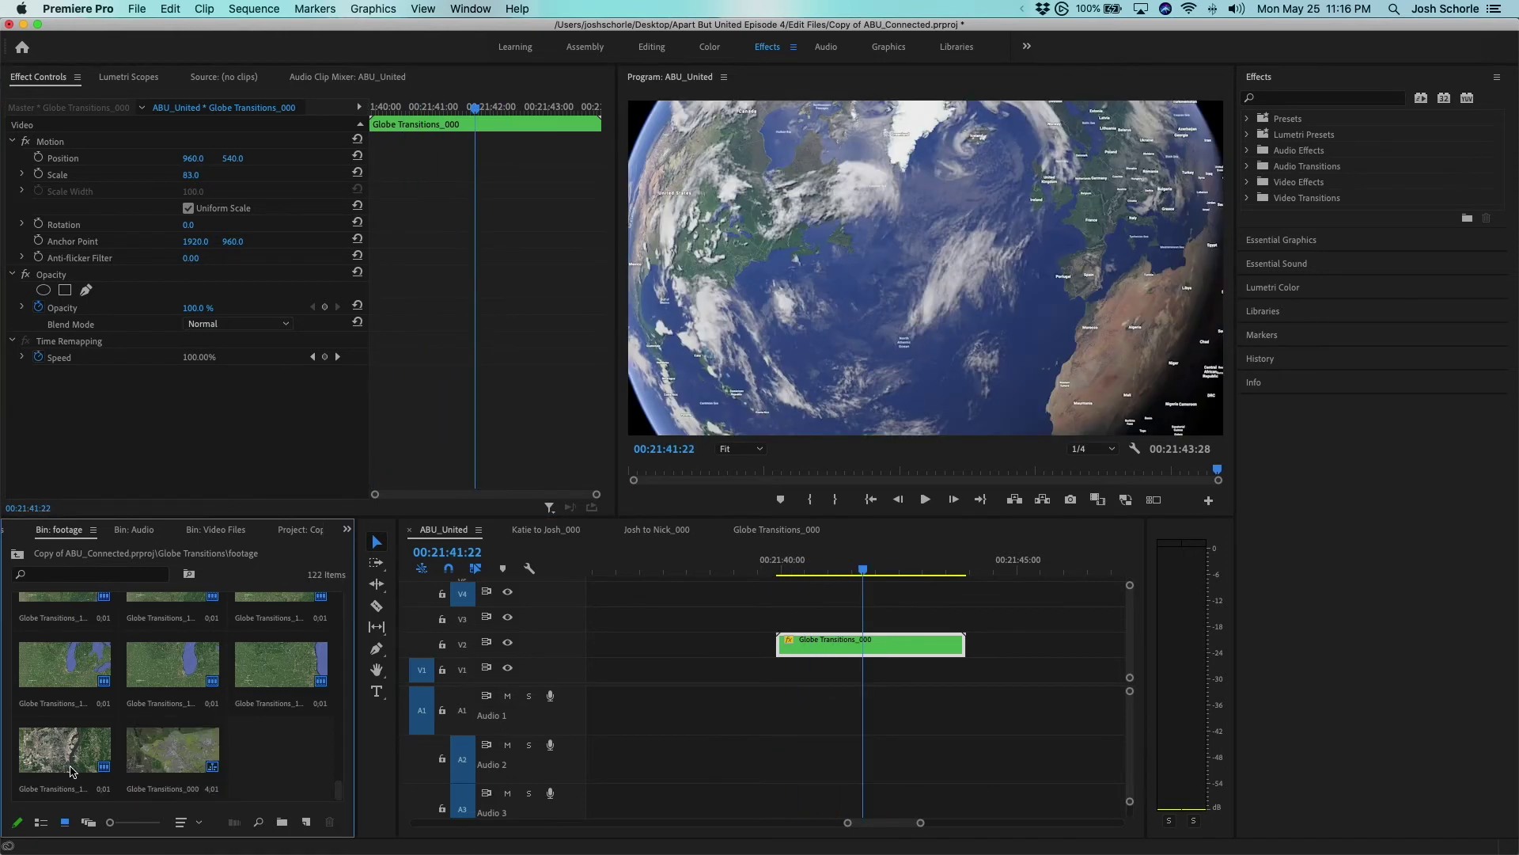
- Select the first and last globe stills in the bin and preview the globe clip's start
left_click(72, 732)
scroll(54, 631, "up", 15)
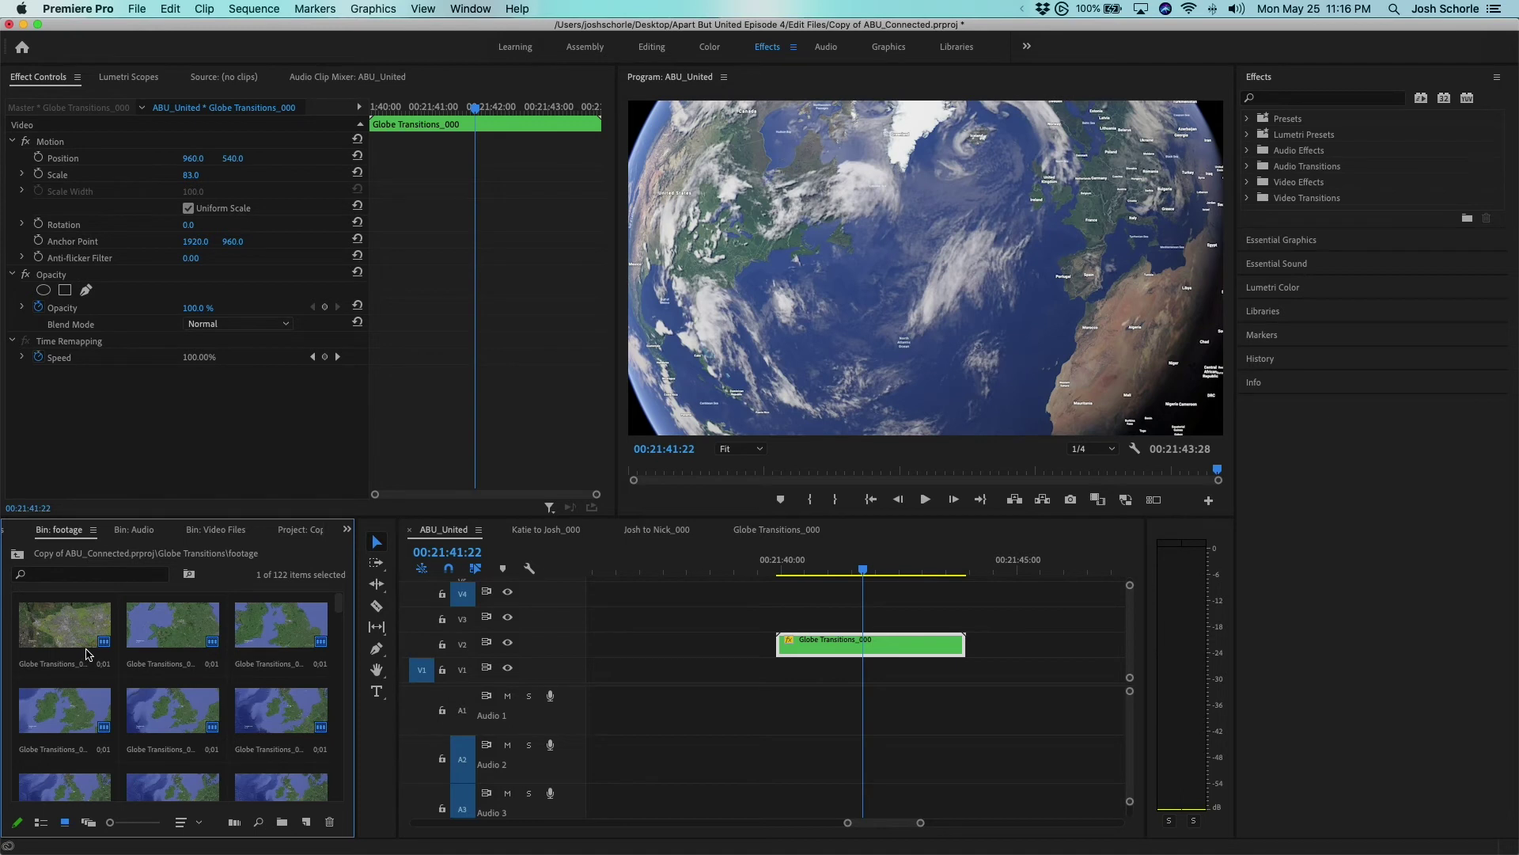
left_click(52, 634)
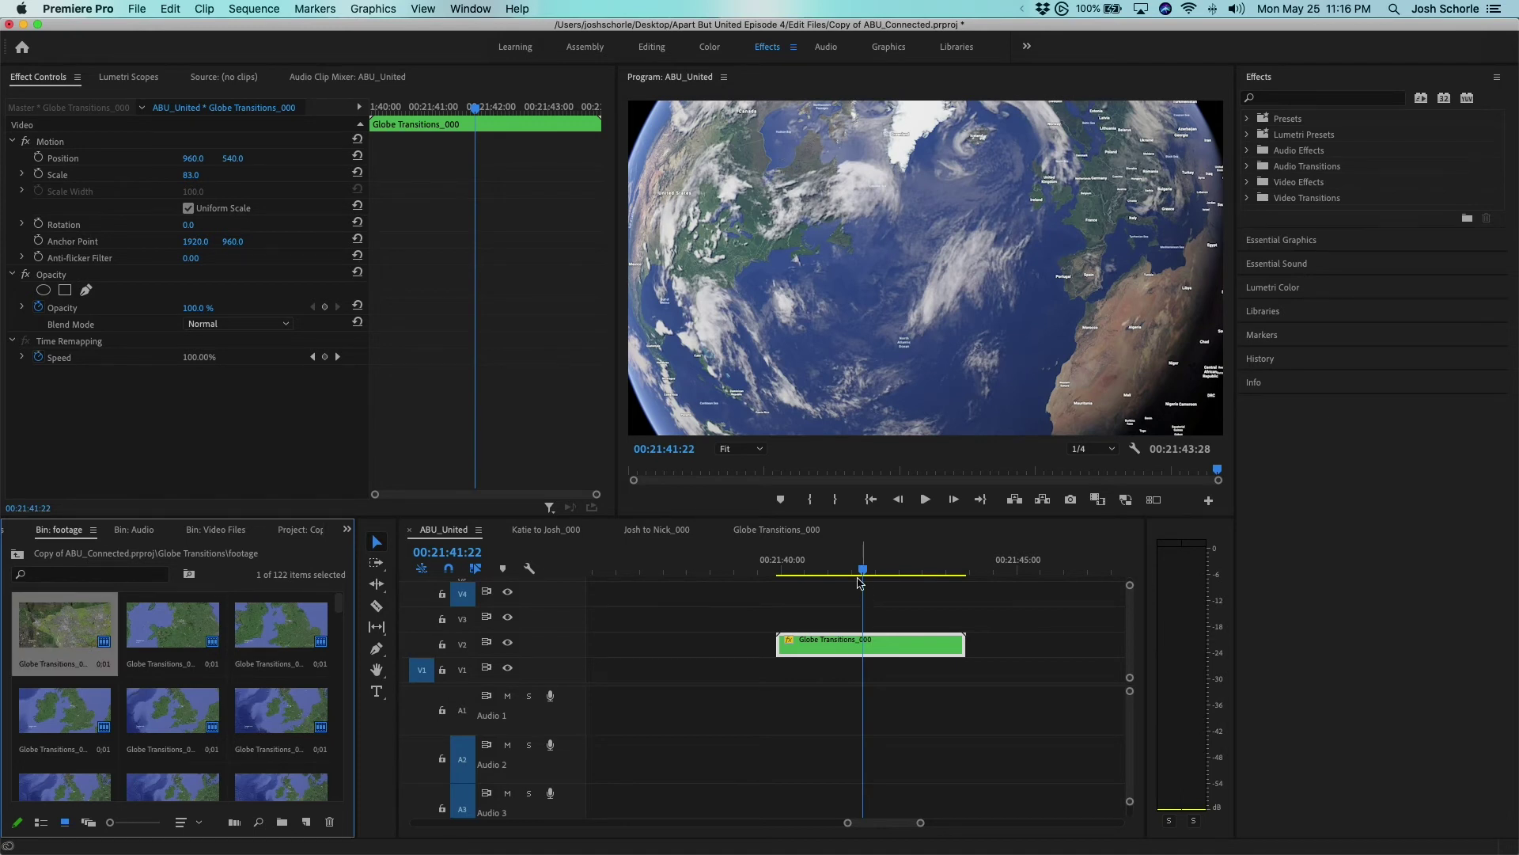
left_click(781, 569)
left_click(880, 569)
left_click_drag(87, 629, 176, 681)
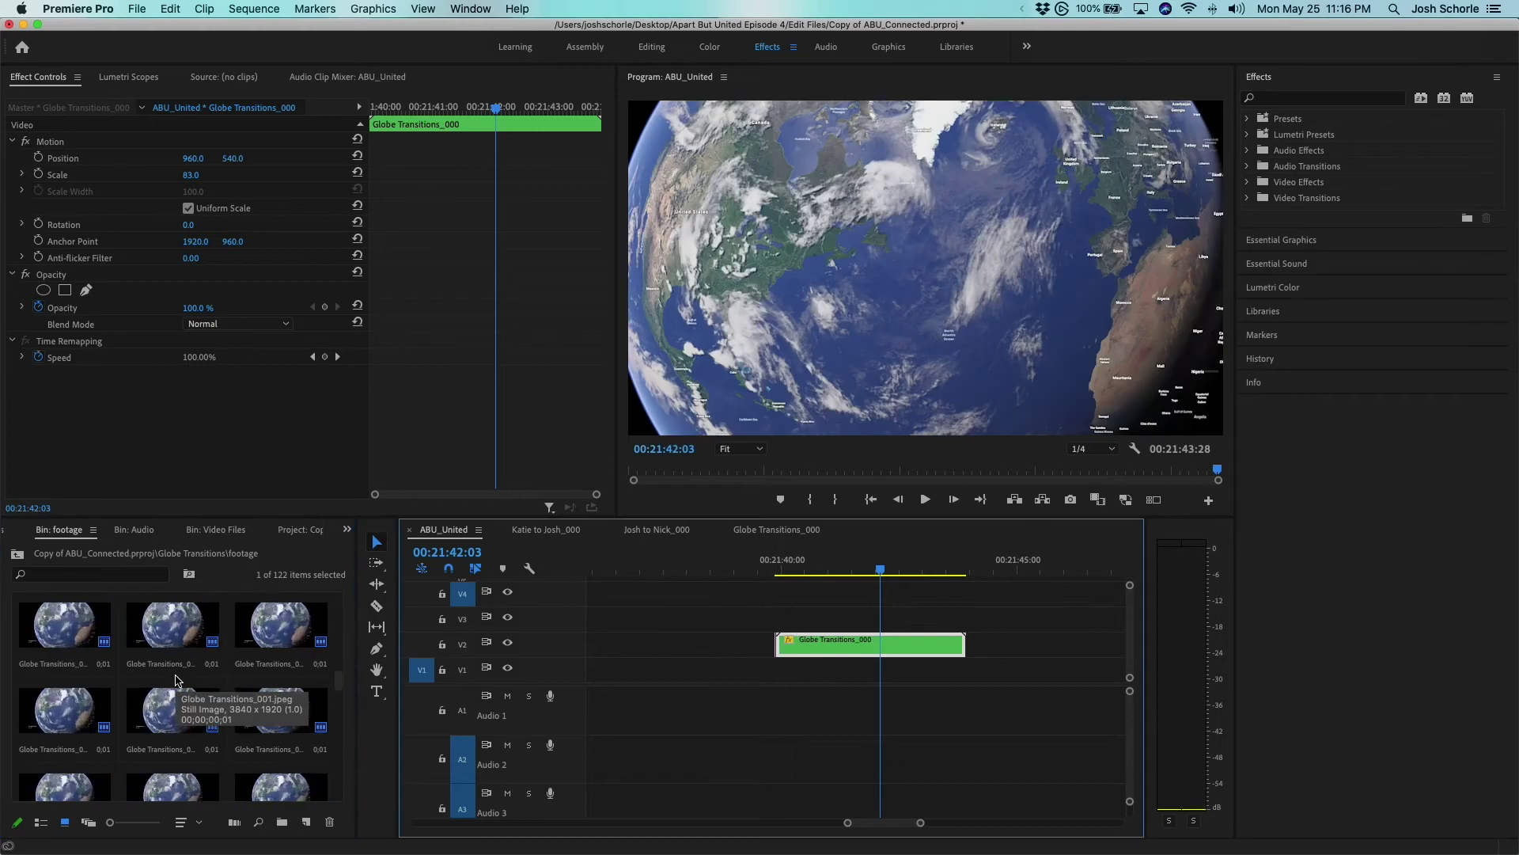
scroll(176, 689, "down", 15)
left_click(63, 762)
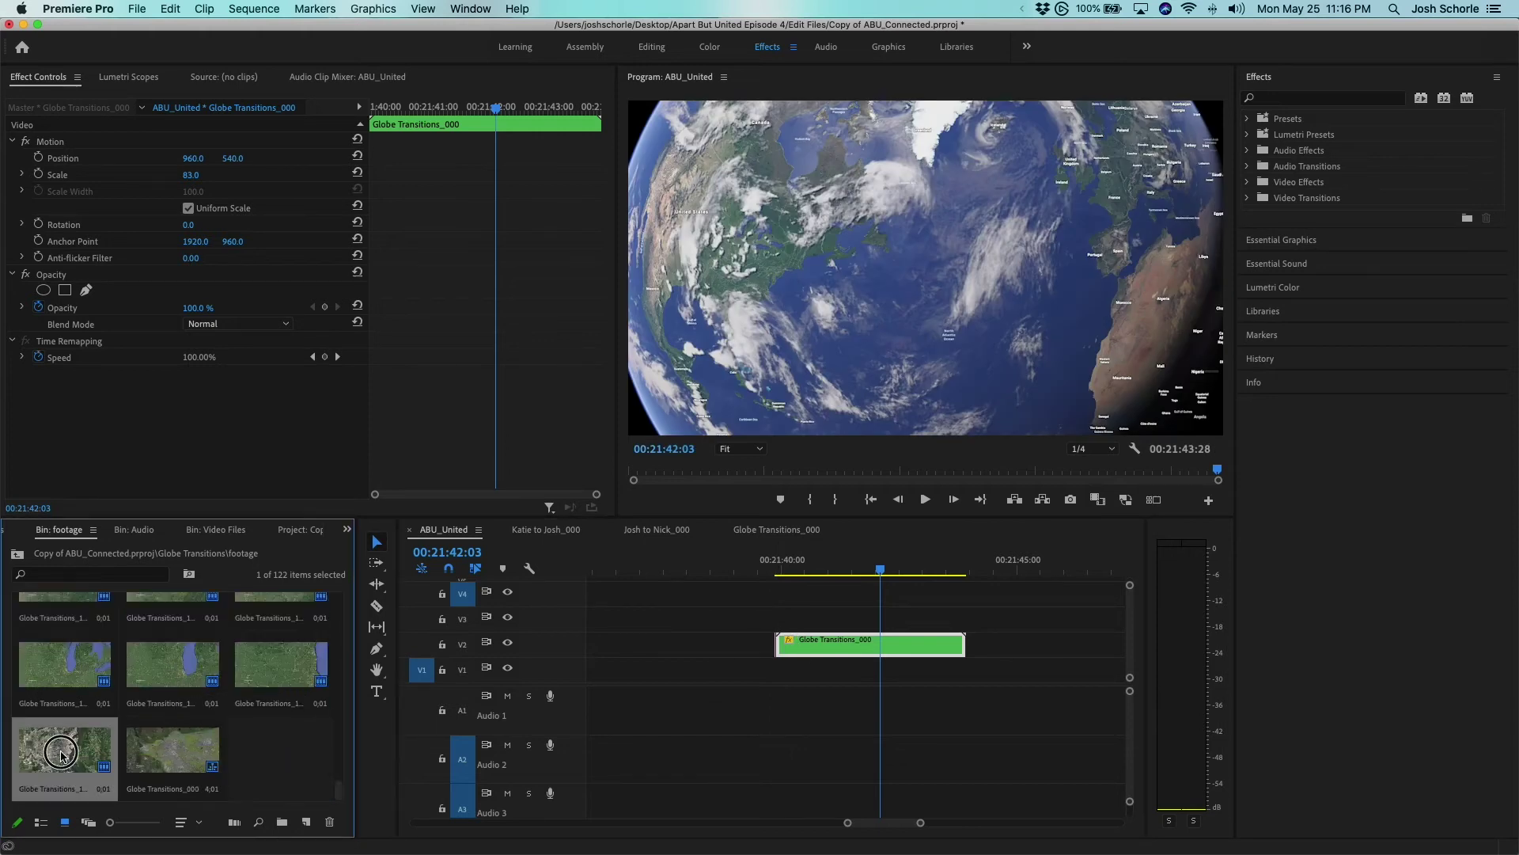
- Extend the one-frame still before the globe clip back a few frames to the playhead
left_click_drag(920, 823, 866, 816)
left_click(892, 648)
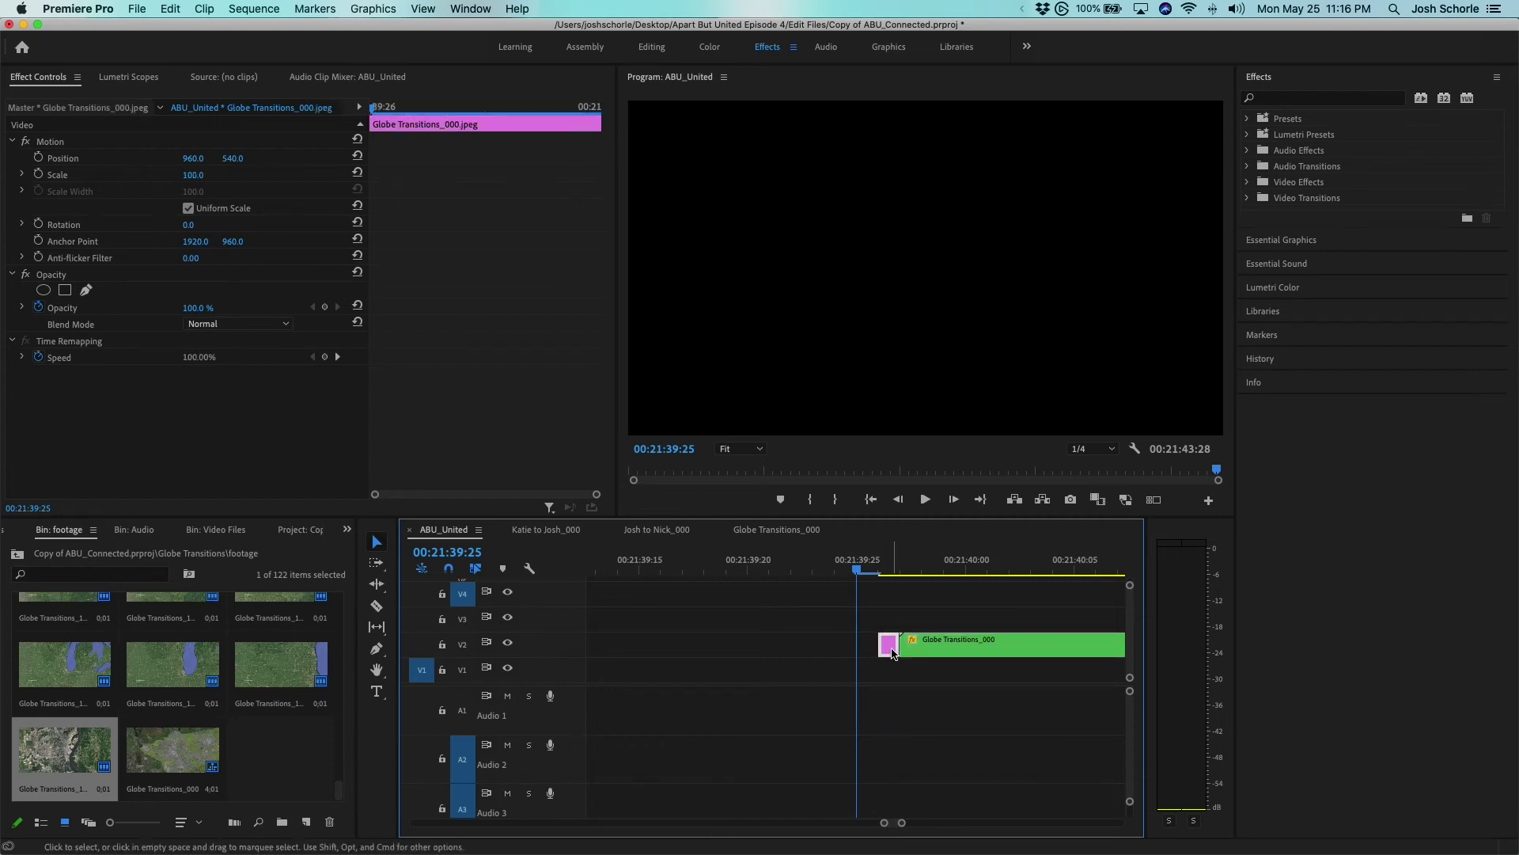
key("Right")
key("Right")
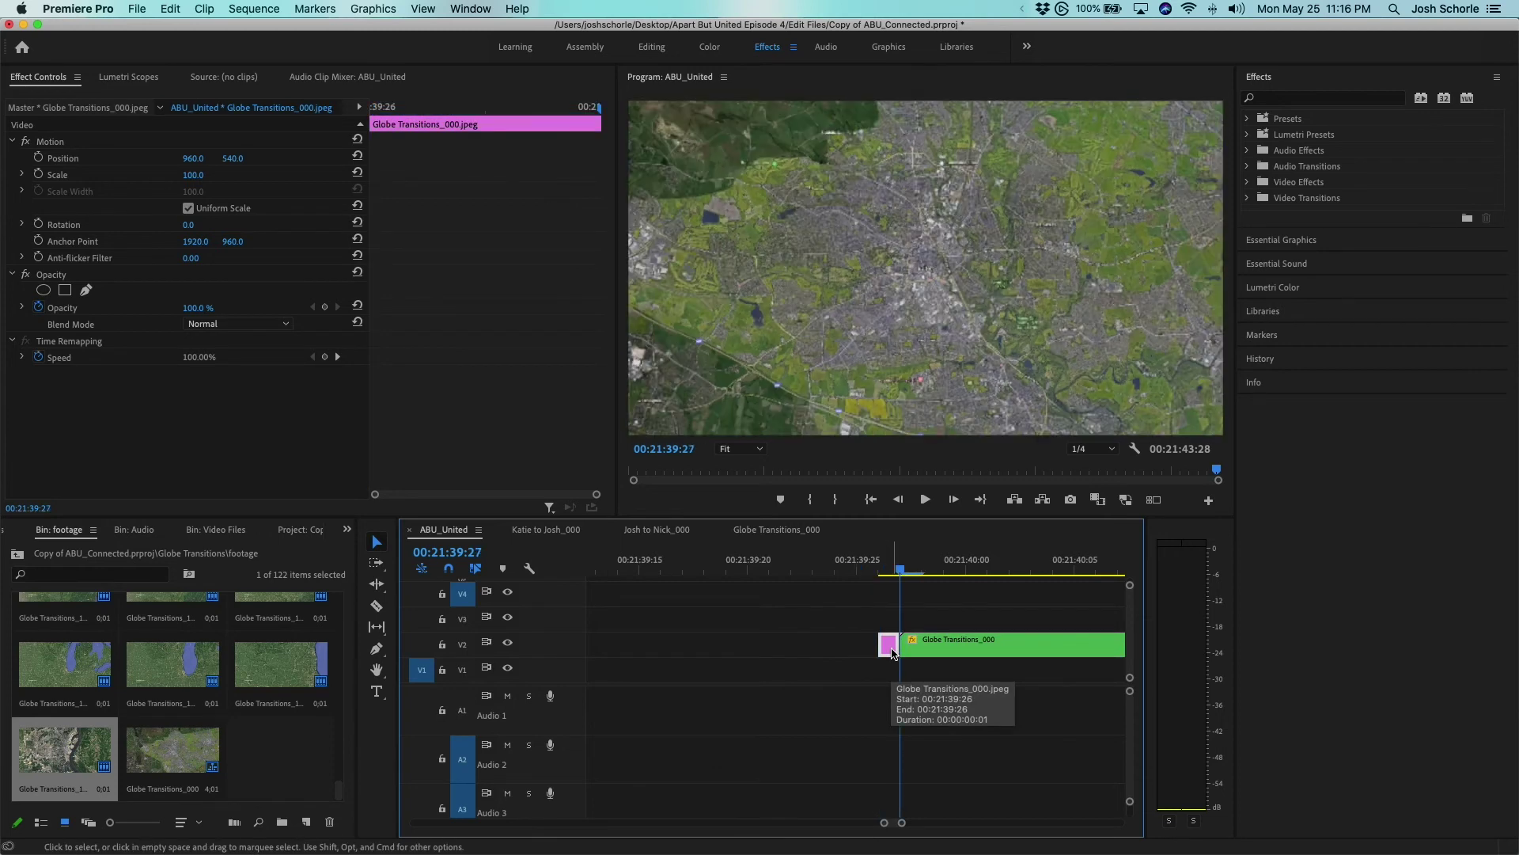
key("Left")
key("Left")
key("Left")
key("Left")
key("Left")
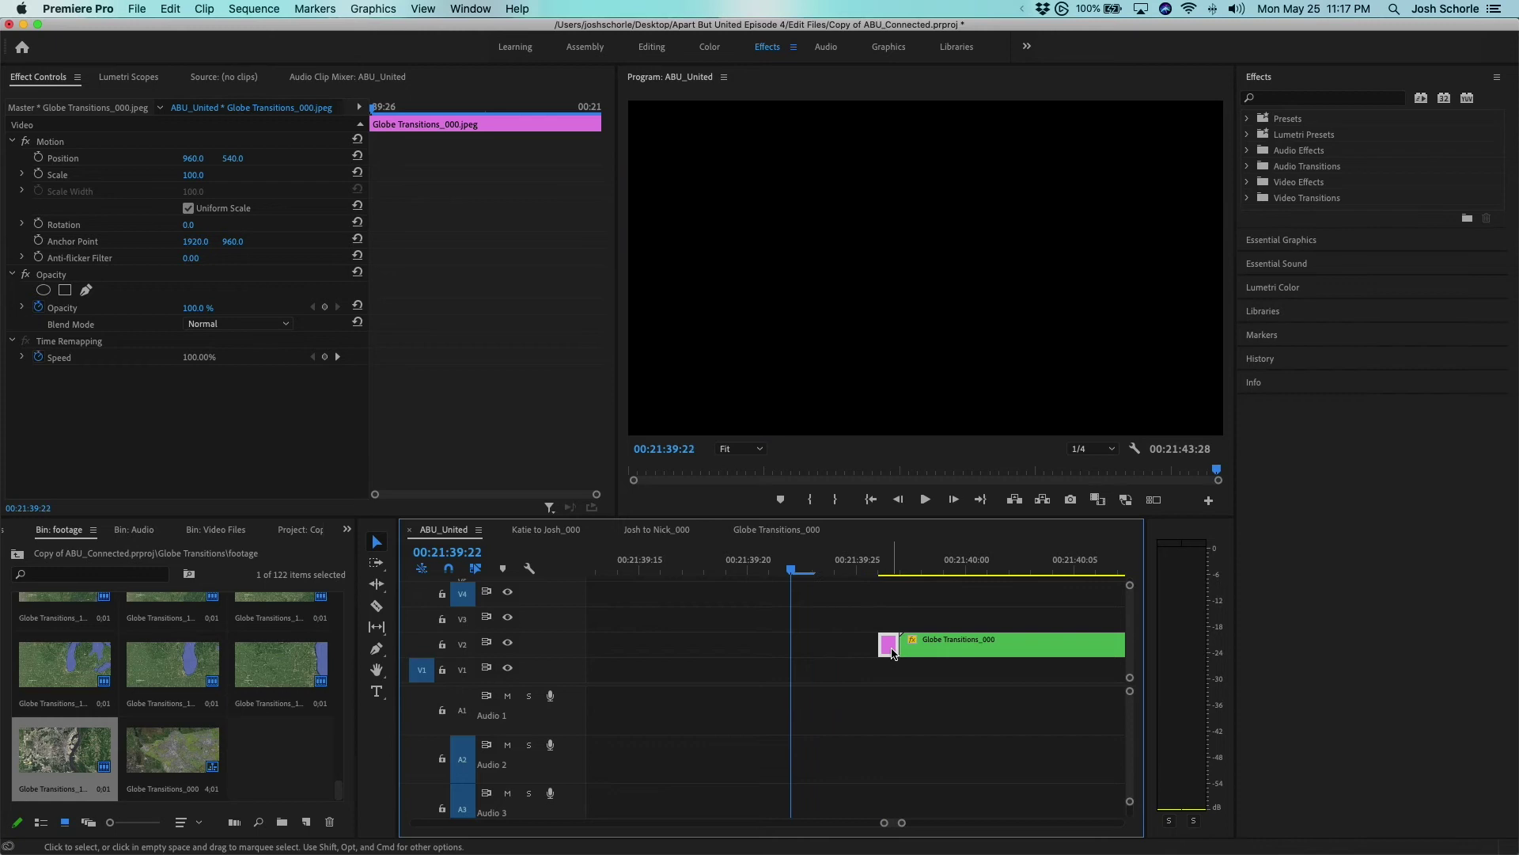
left_click_drag(892, 652, 792, 643)
- Play through the end of the globe clips, then go to the Globe Transitions bin
left_click_drag(902, 822, 912, 823)
left_click(1073, 570)
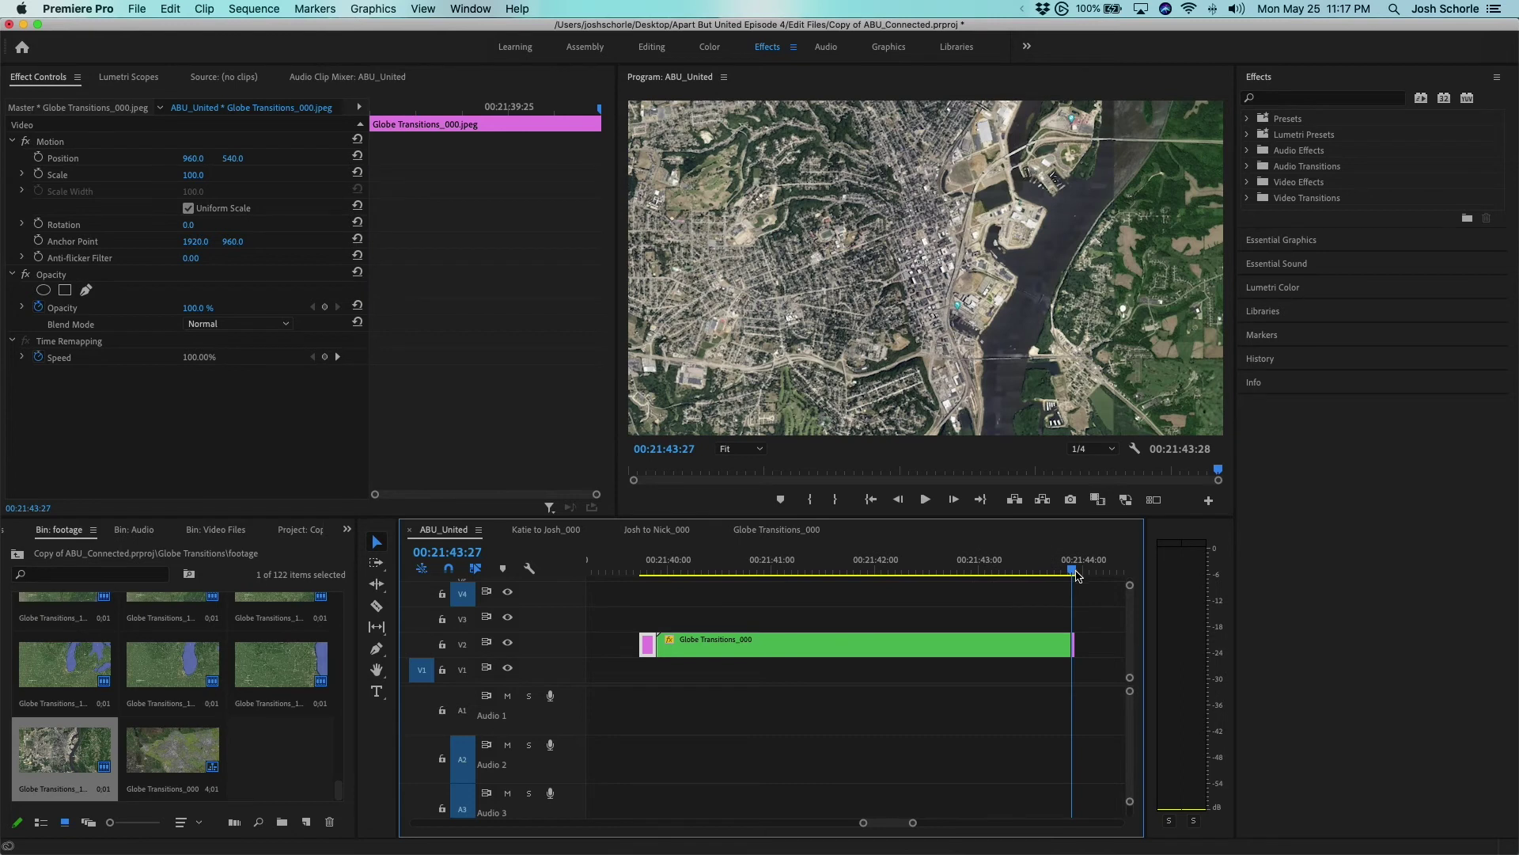
left_click_drag(913, 823, 903, 823)
key("space")
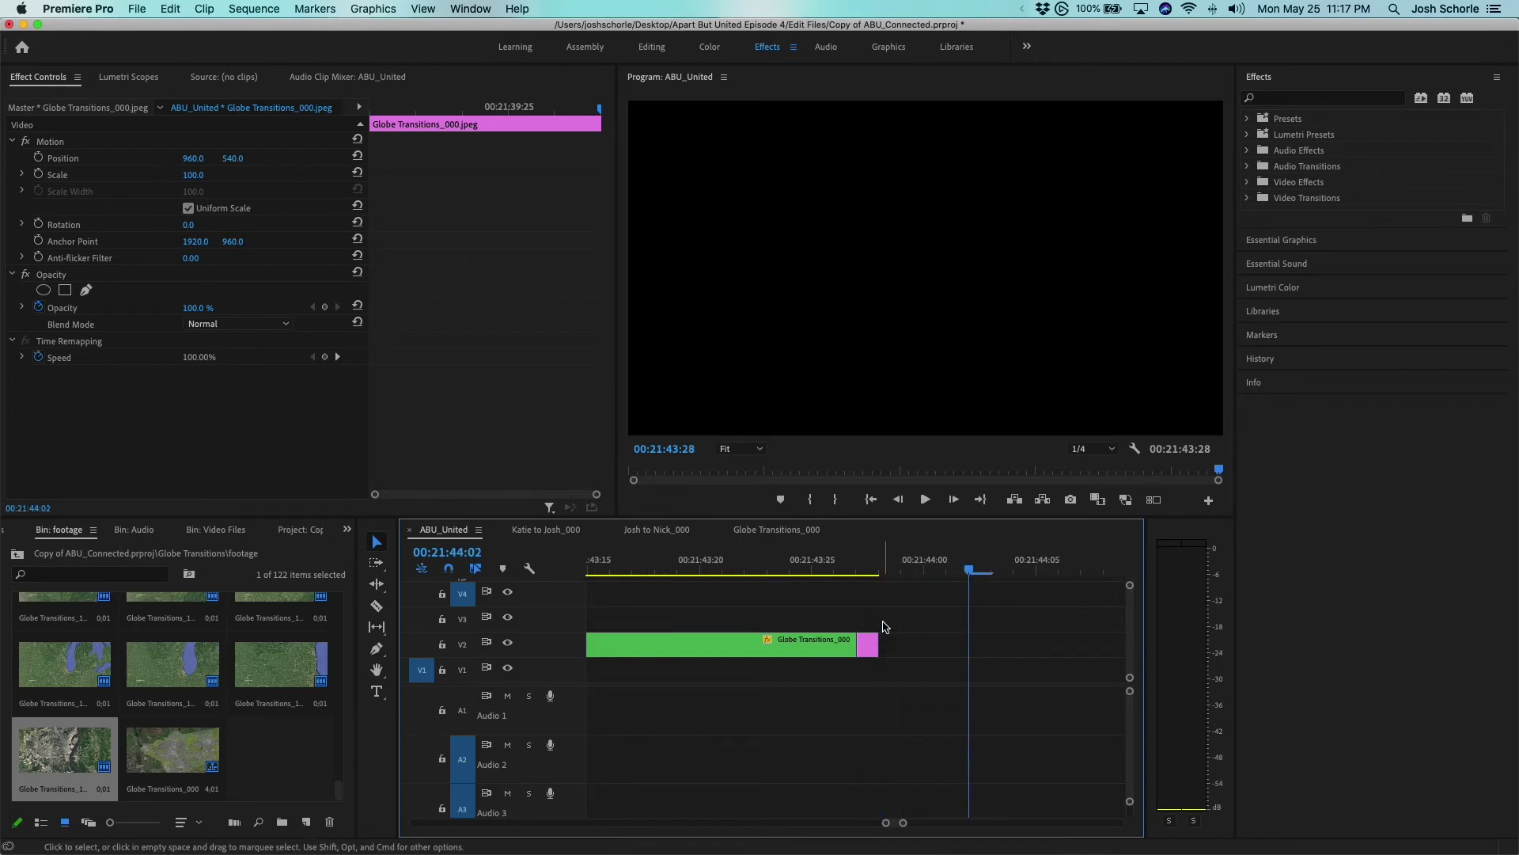
left_click(279, 674)
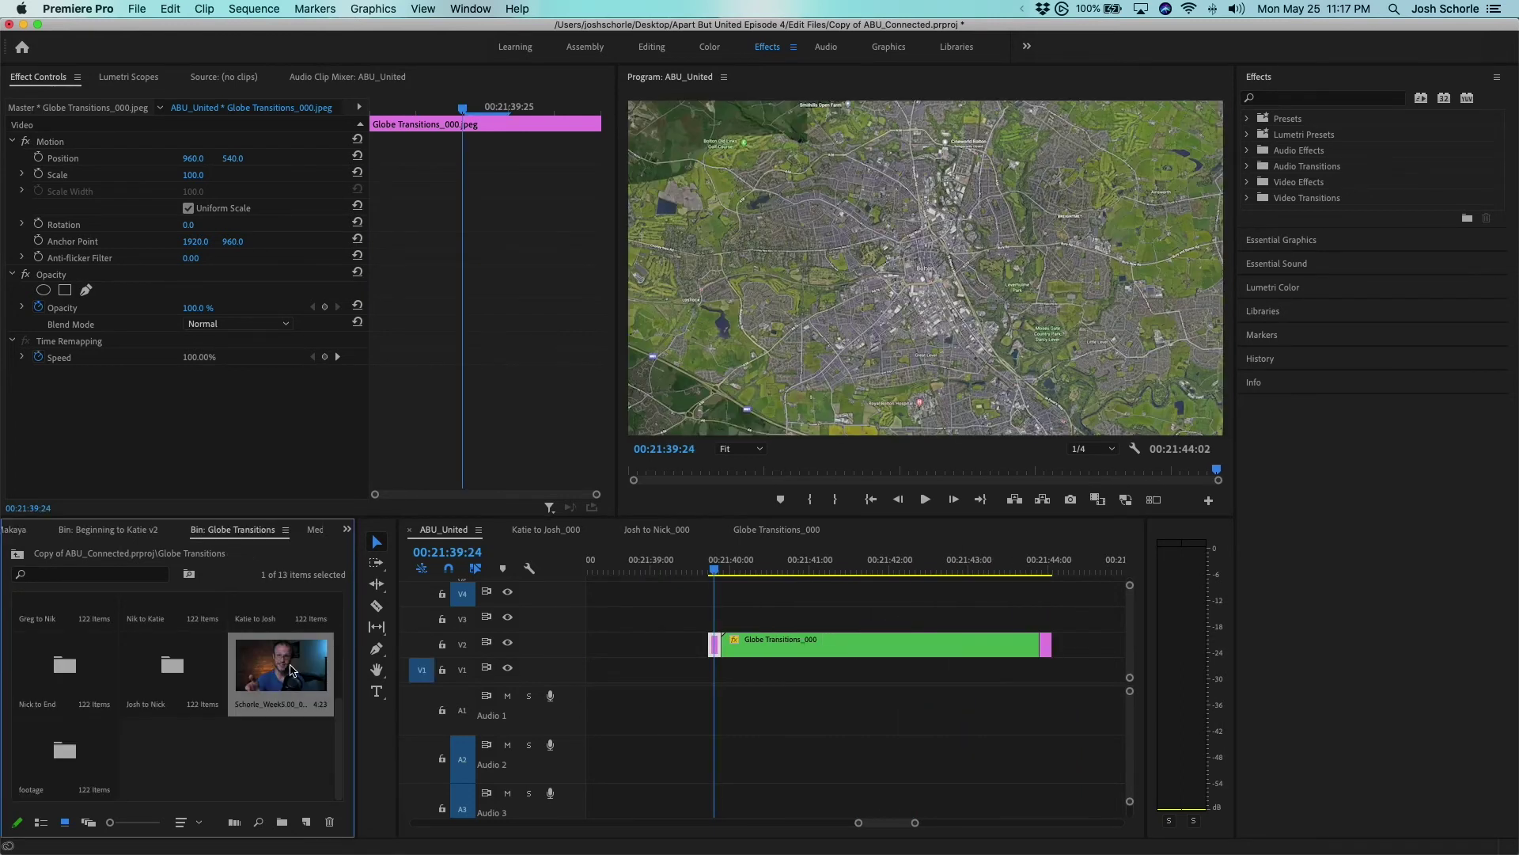
- Put the creator still on V1 beneath the globes and add a circle mask to the first globe still
left_click_drag(288, 667, 675, 669)
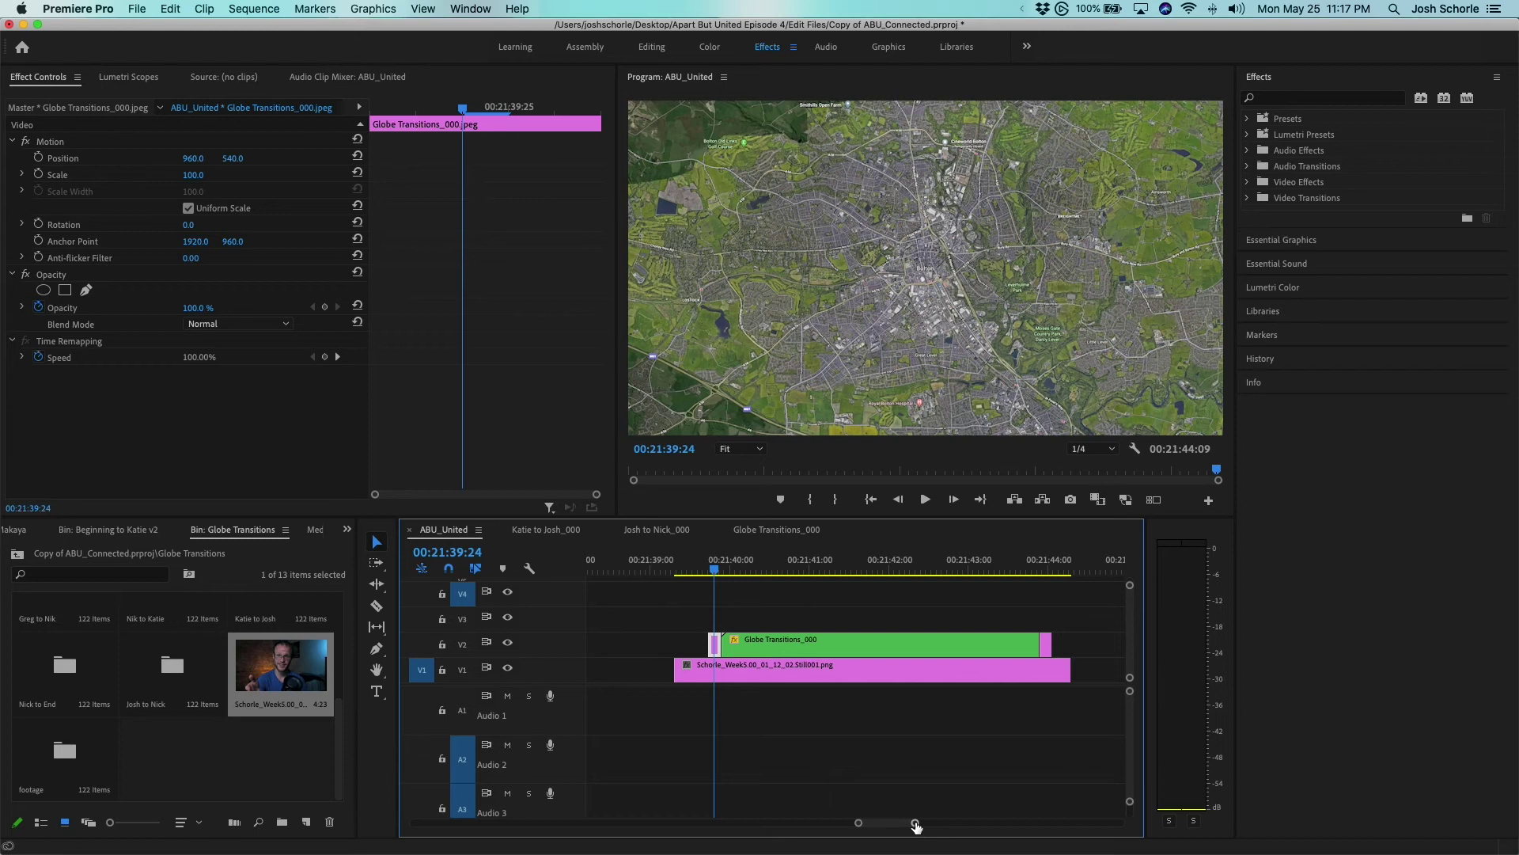
key("=")
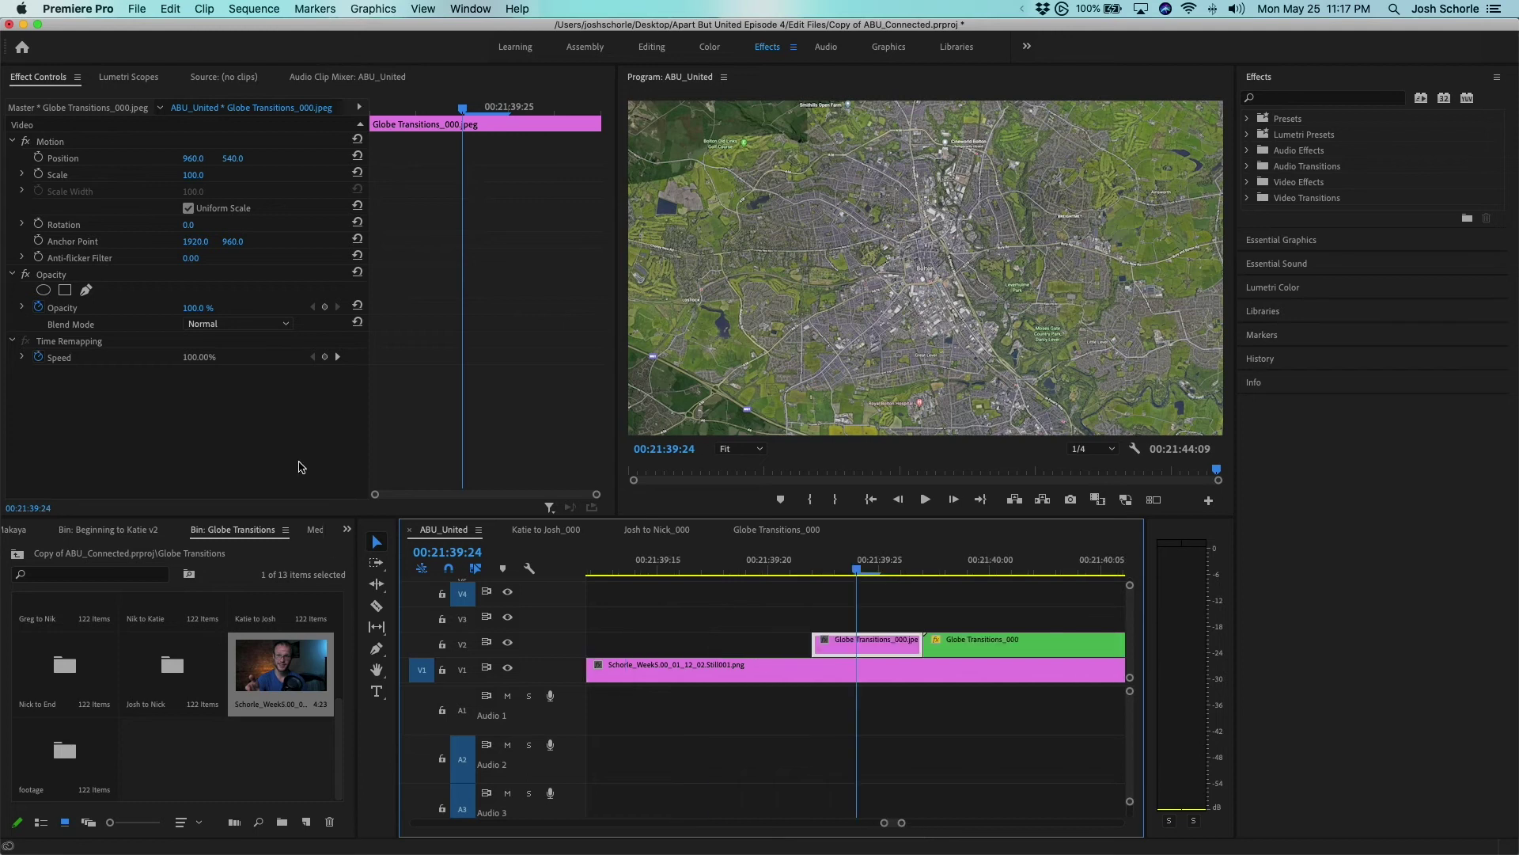
left_click(45, 291)
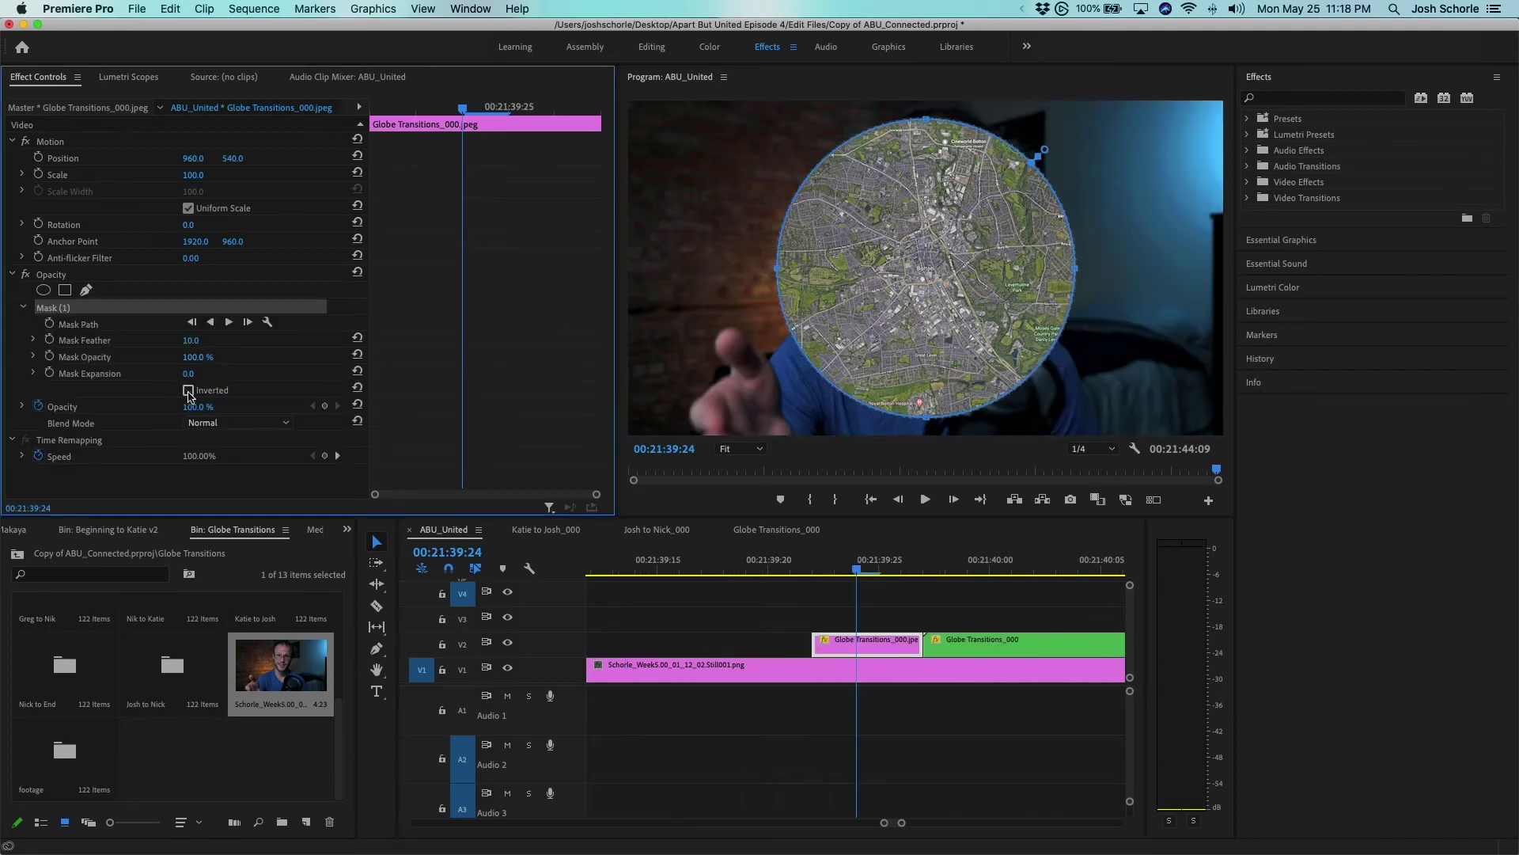
- Invert the mask, set Mask Feather to 177, and set the Program monitor zoom to 25%
left_click(189, 391)
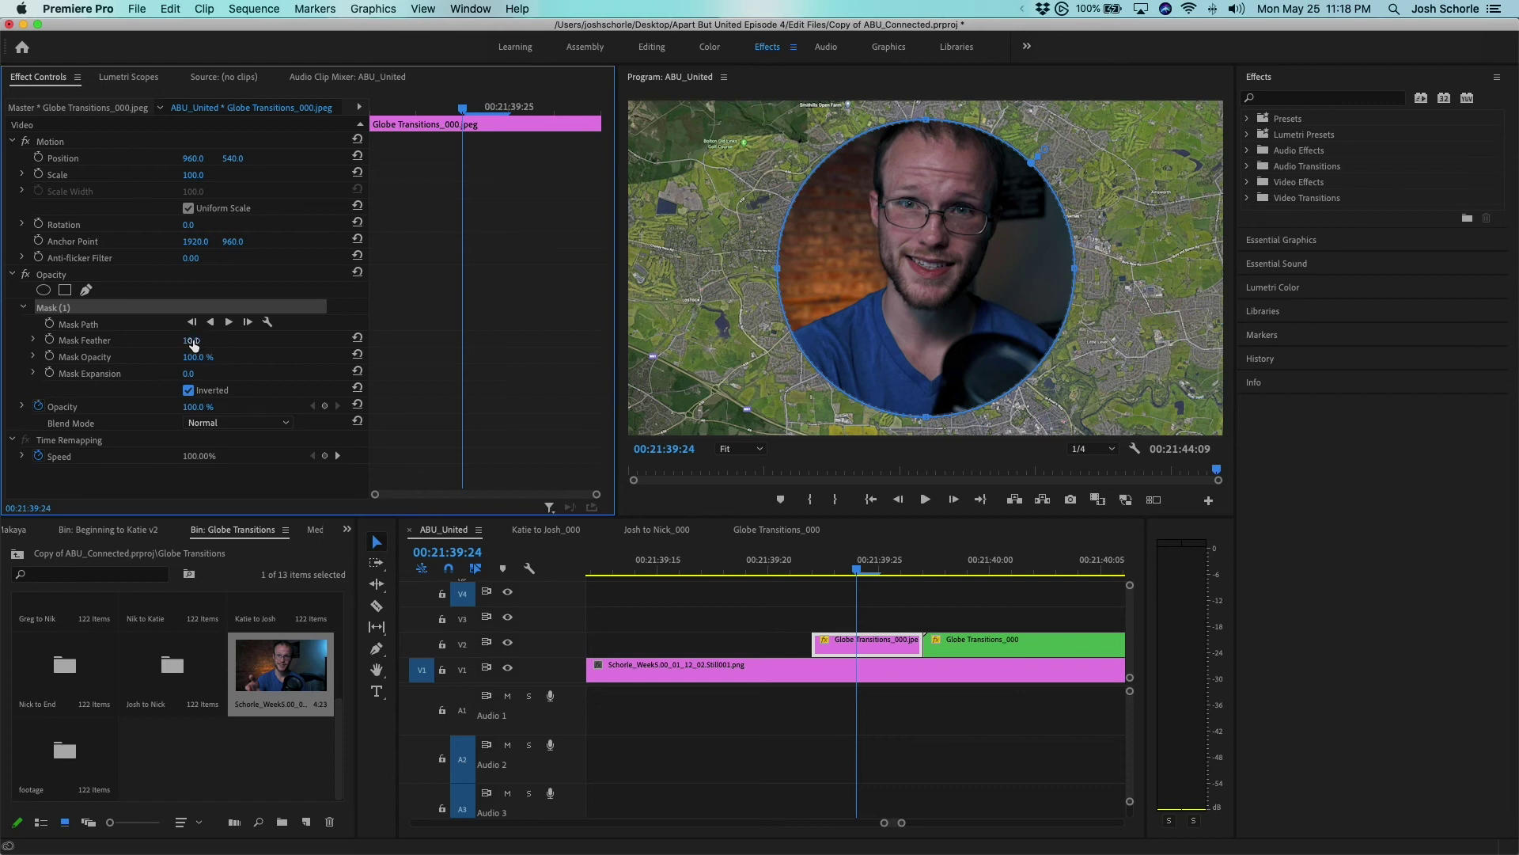
left_click_drag(191, 340, 280, 333)
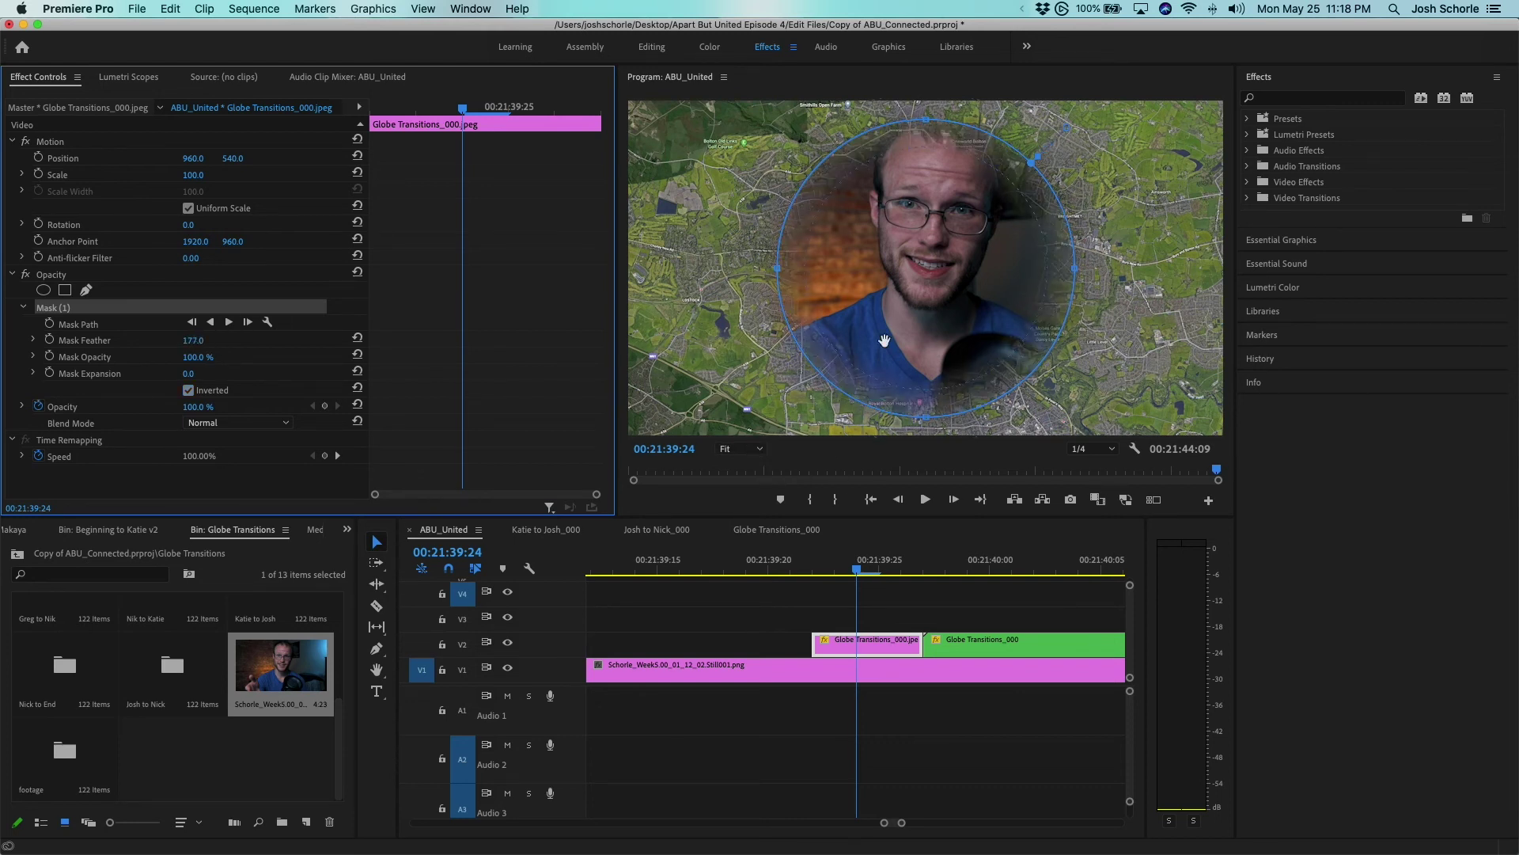
left_click(739, 448)
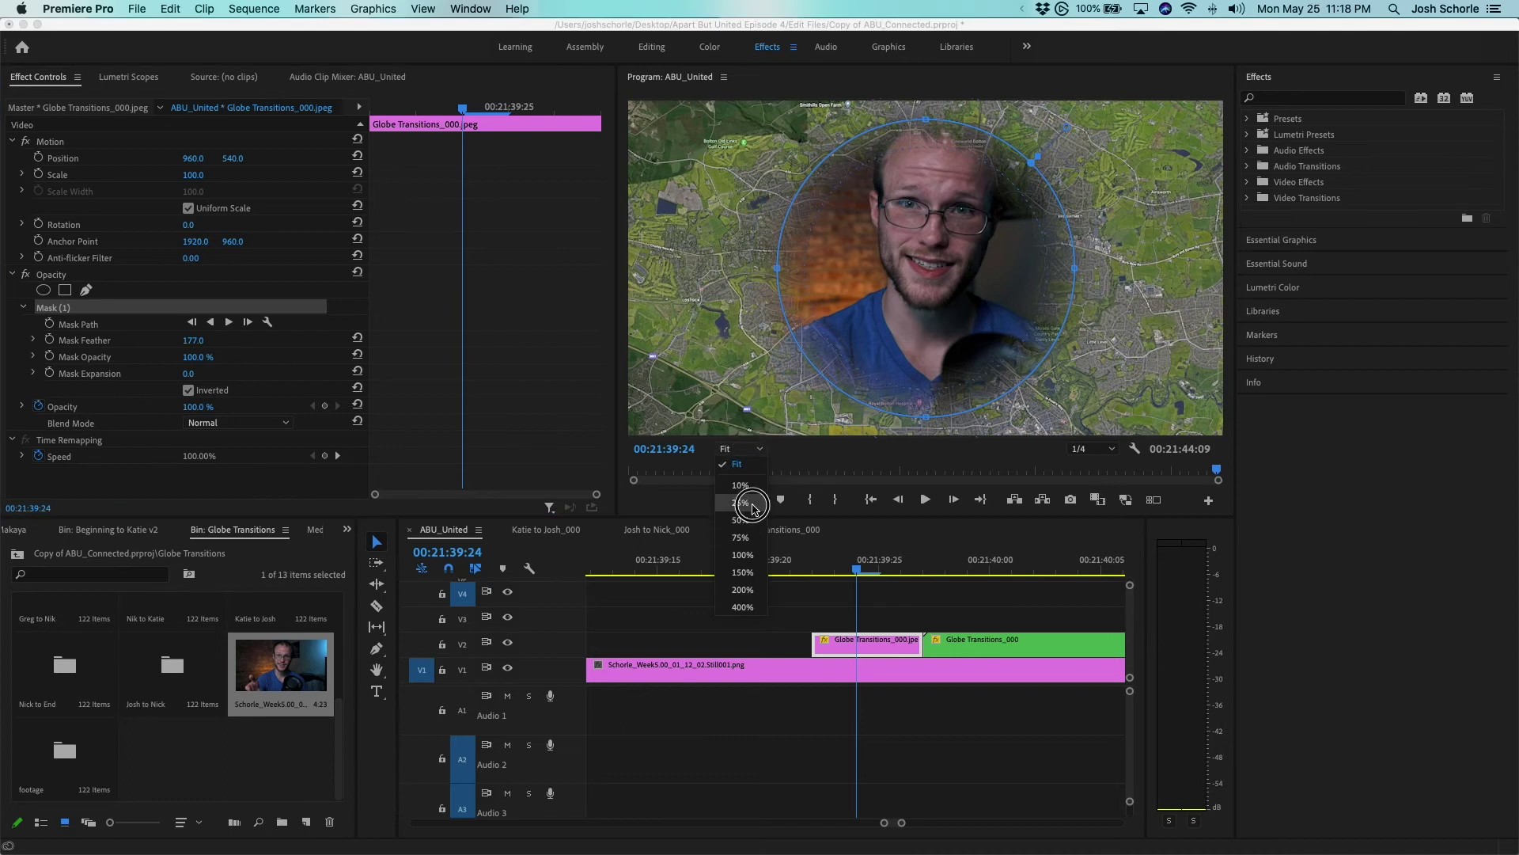
left_click(750, 505)
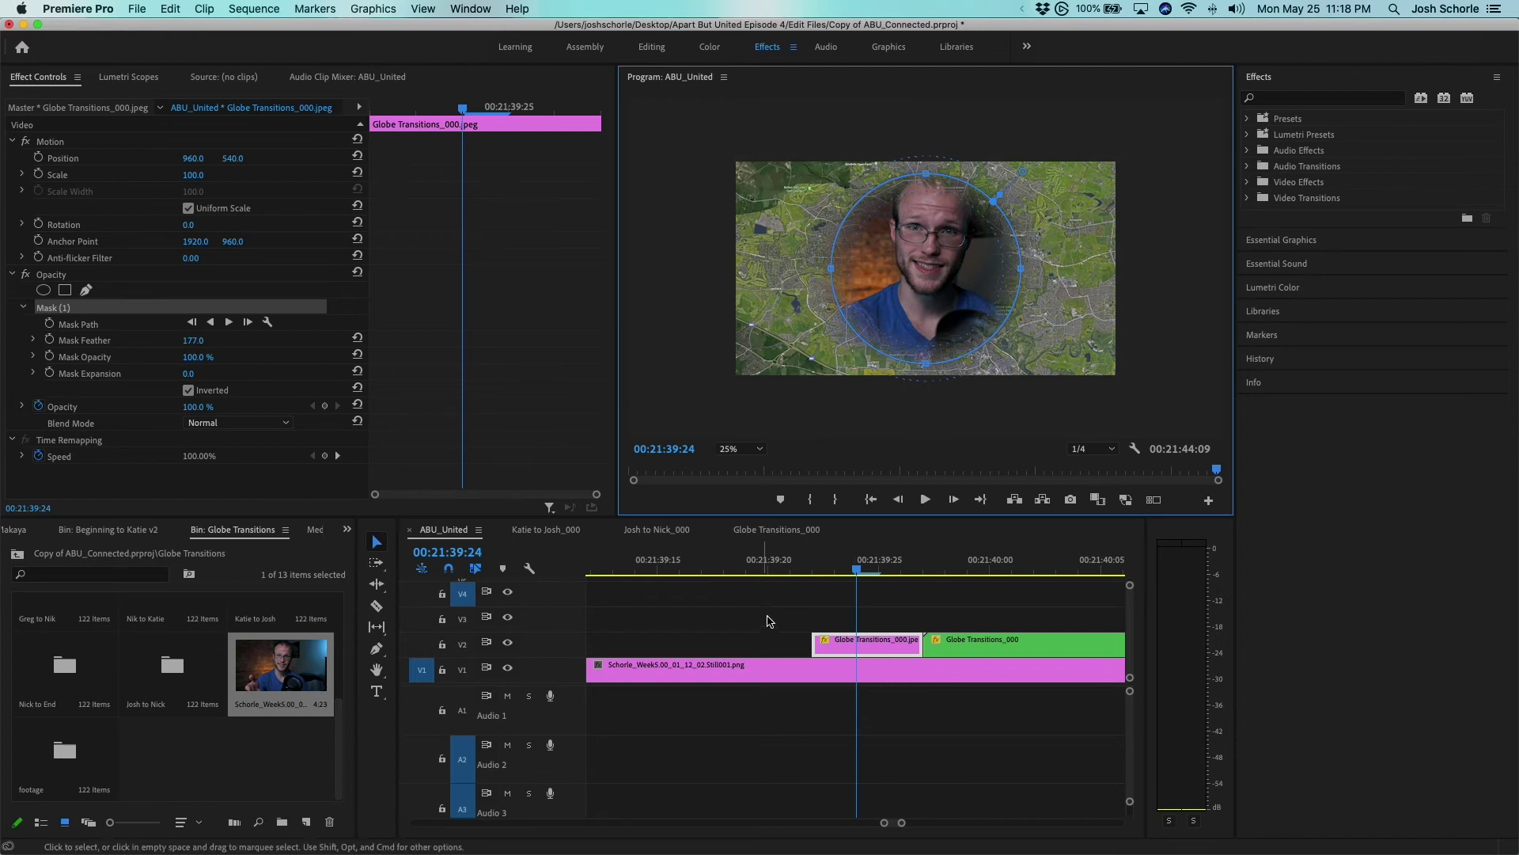
left_click_drag(857, 570, 823, 572)
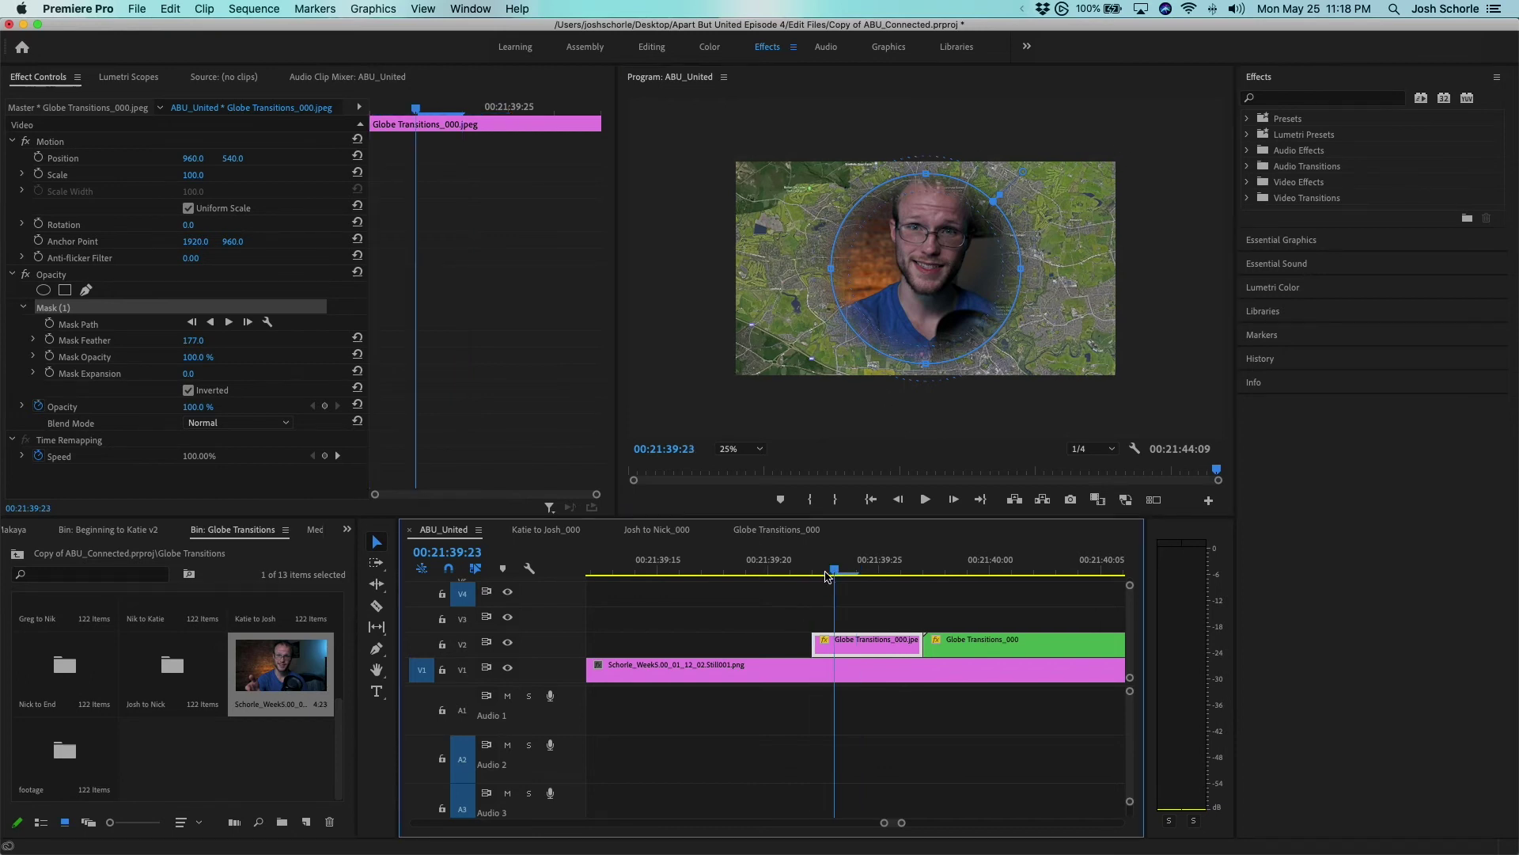
- Enlarge the circle mask past the frame edges and keyframe Mask Path at 00:21:39:22
left_click(89, 307)
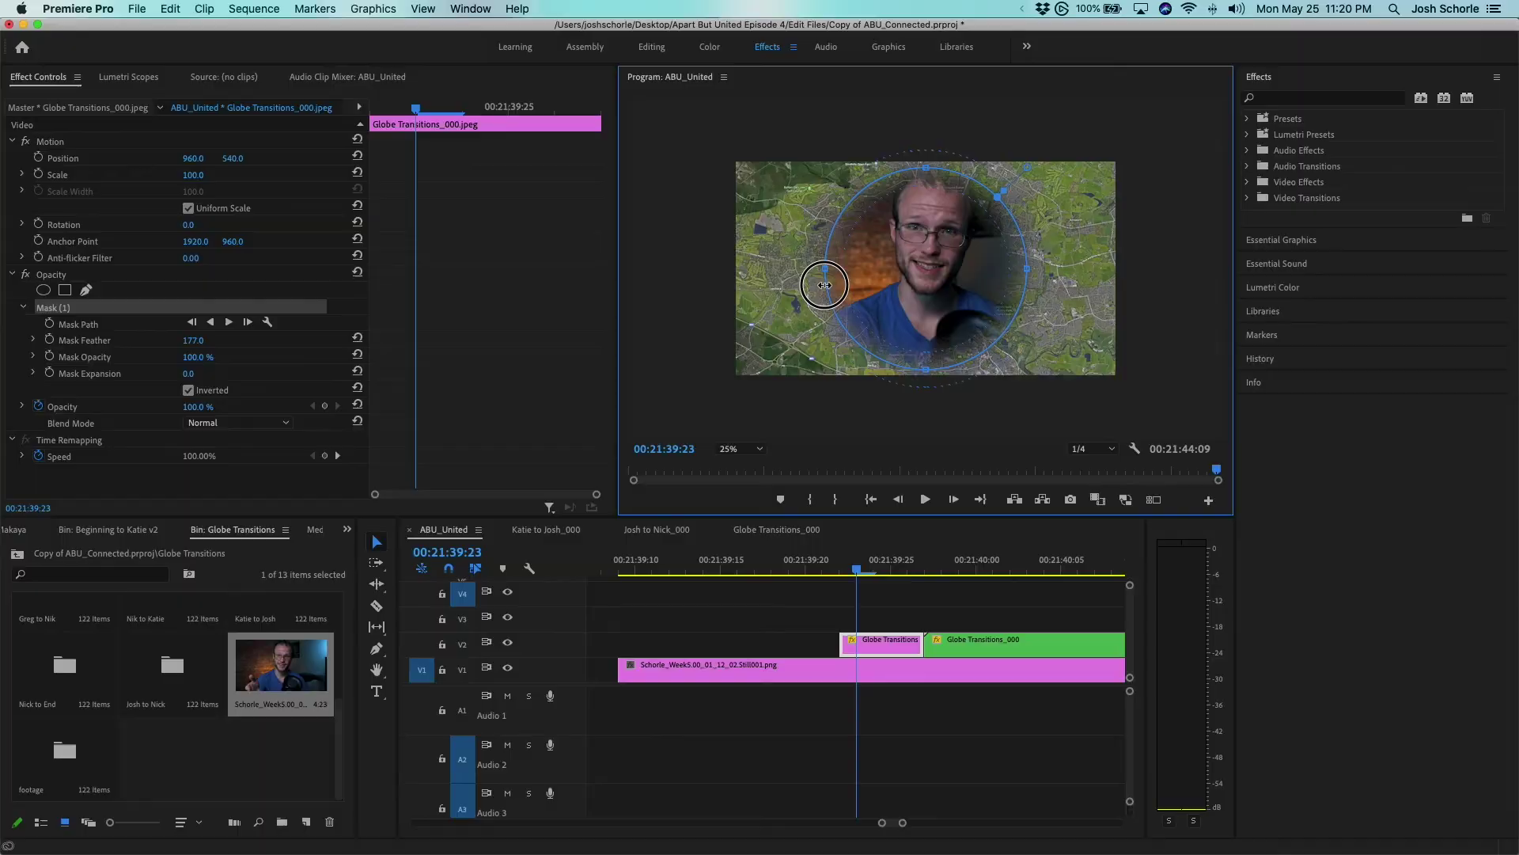
left_click_drag(509, 452, 212, 659)
left_click_drag(732, 354, 692, 380)
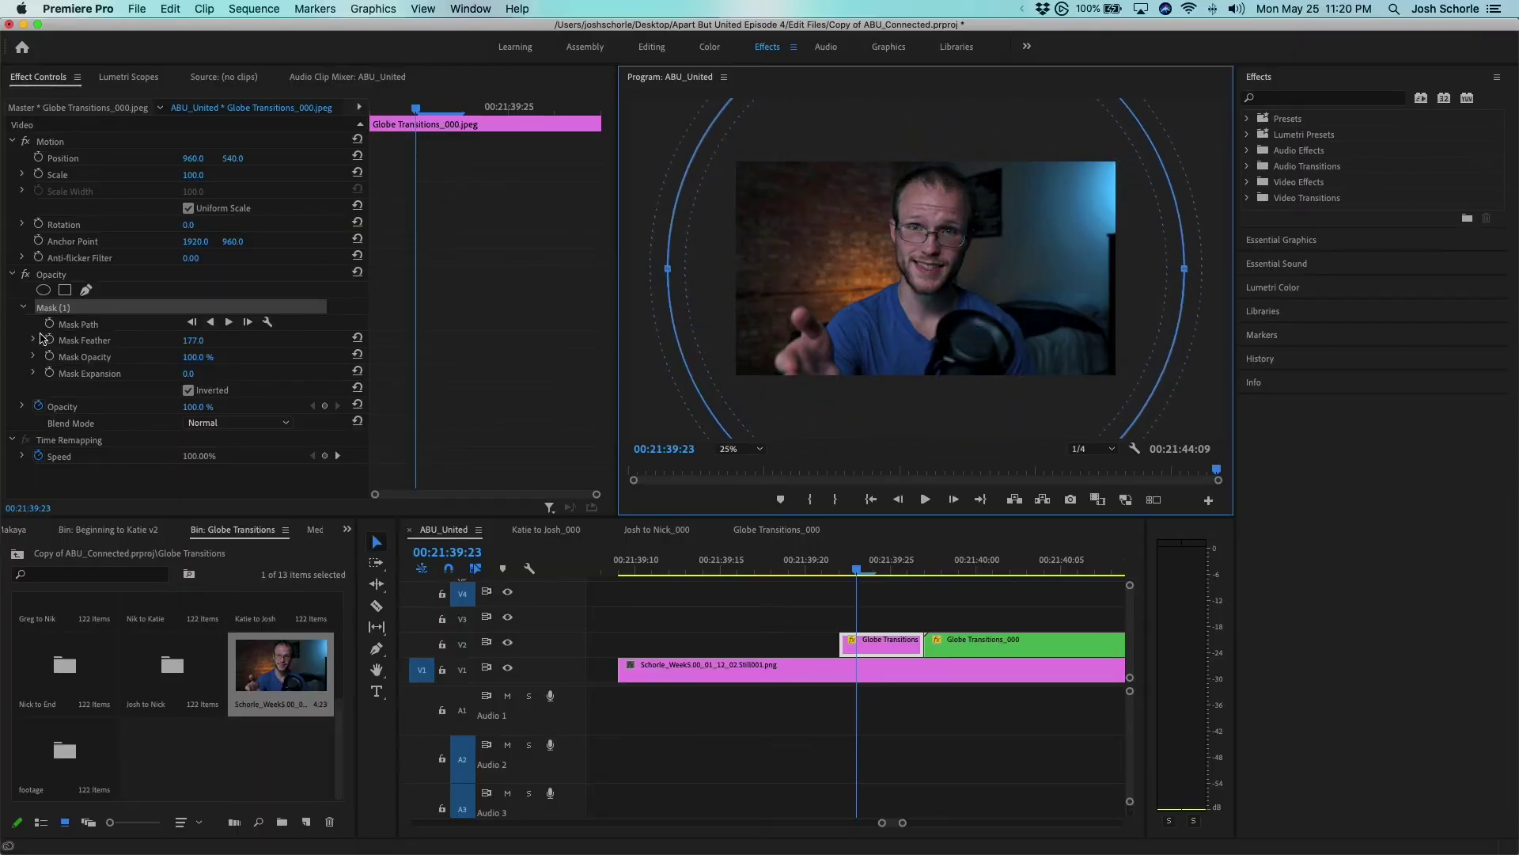
left_click(49, 324)
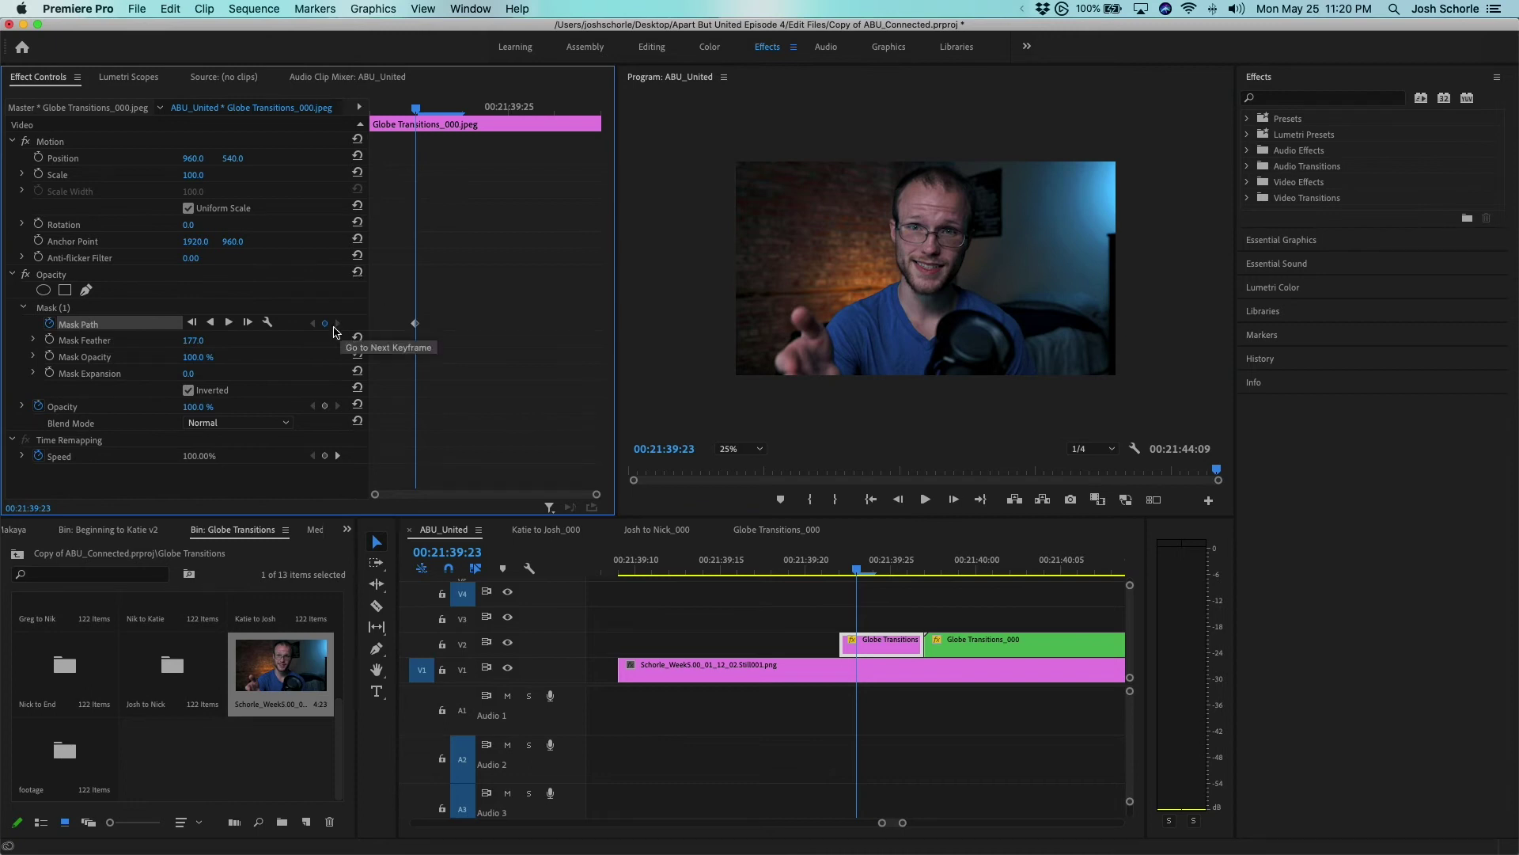
left_click_drag(415, 323, 361, 330)
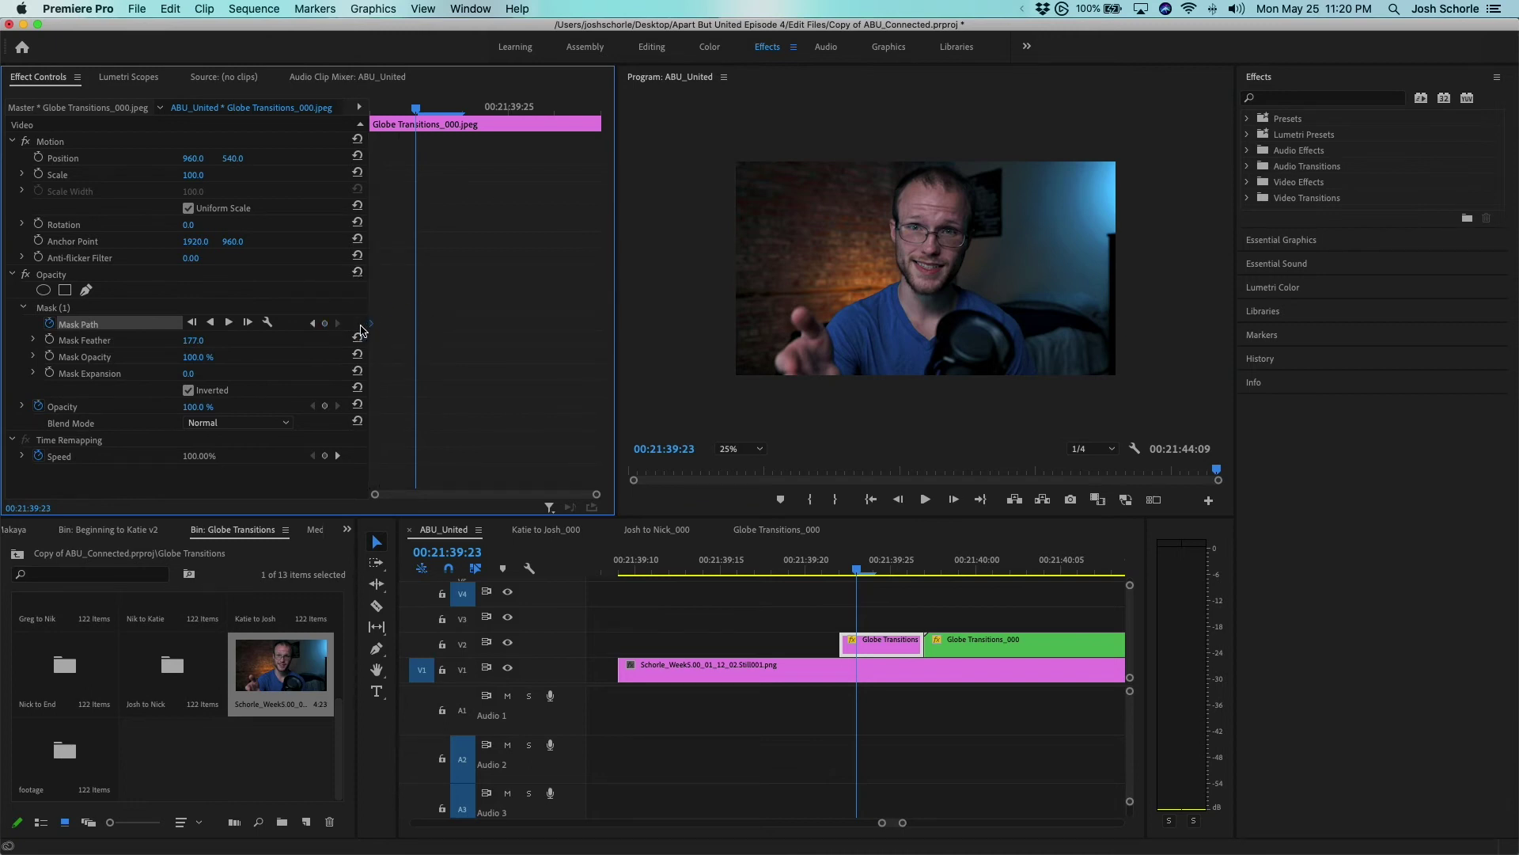
- At 00:21:39:26, shrink the mask to a small circle and check the following frame
left_click_drag(893, 566, 914, 573)
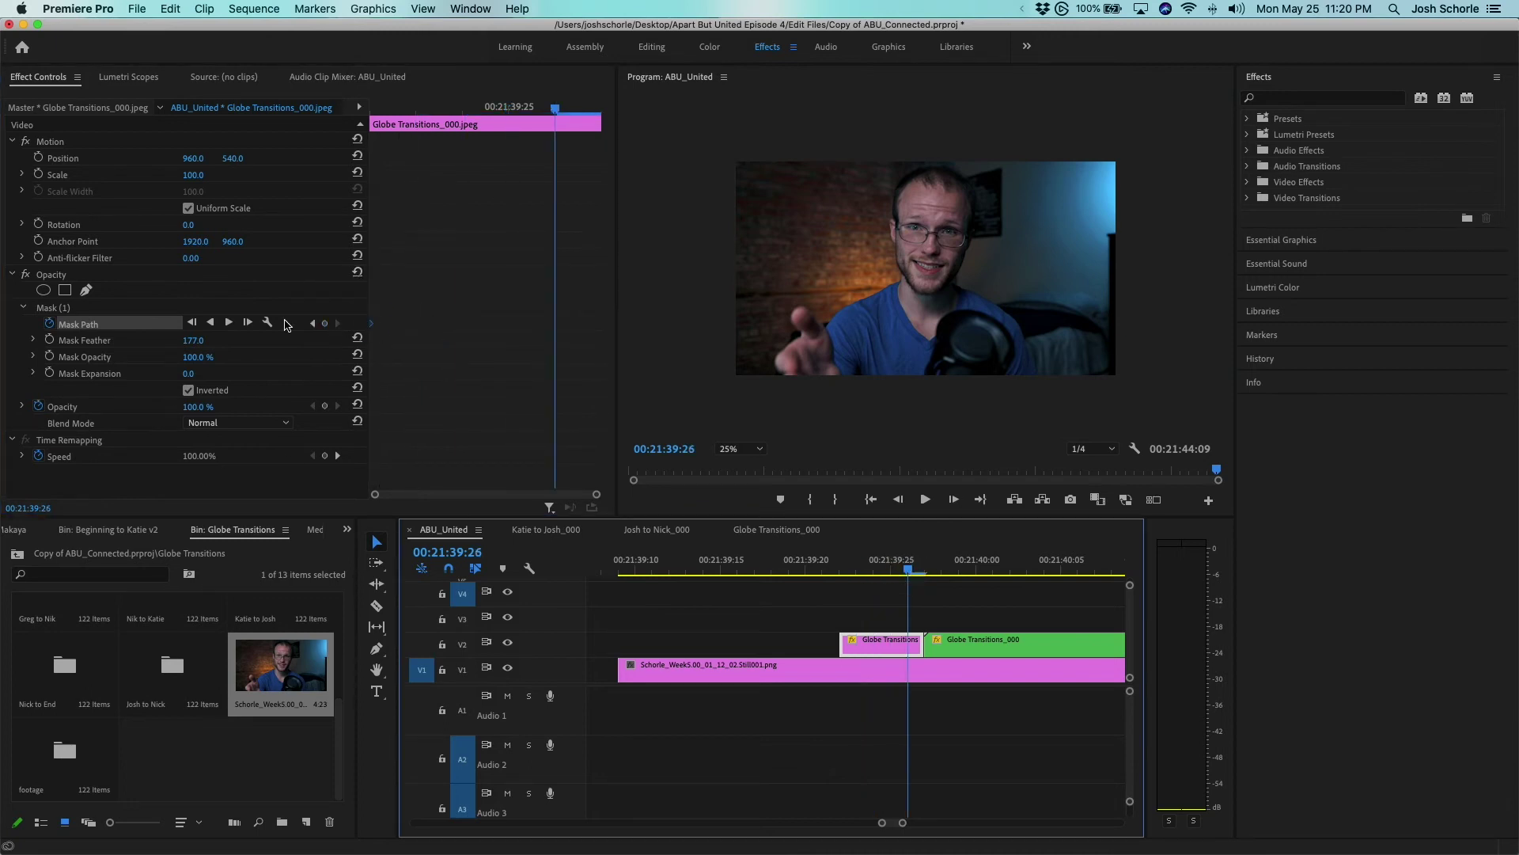
left_click(102, 311)
left_click_drag(667, 282, 912, 278)
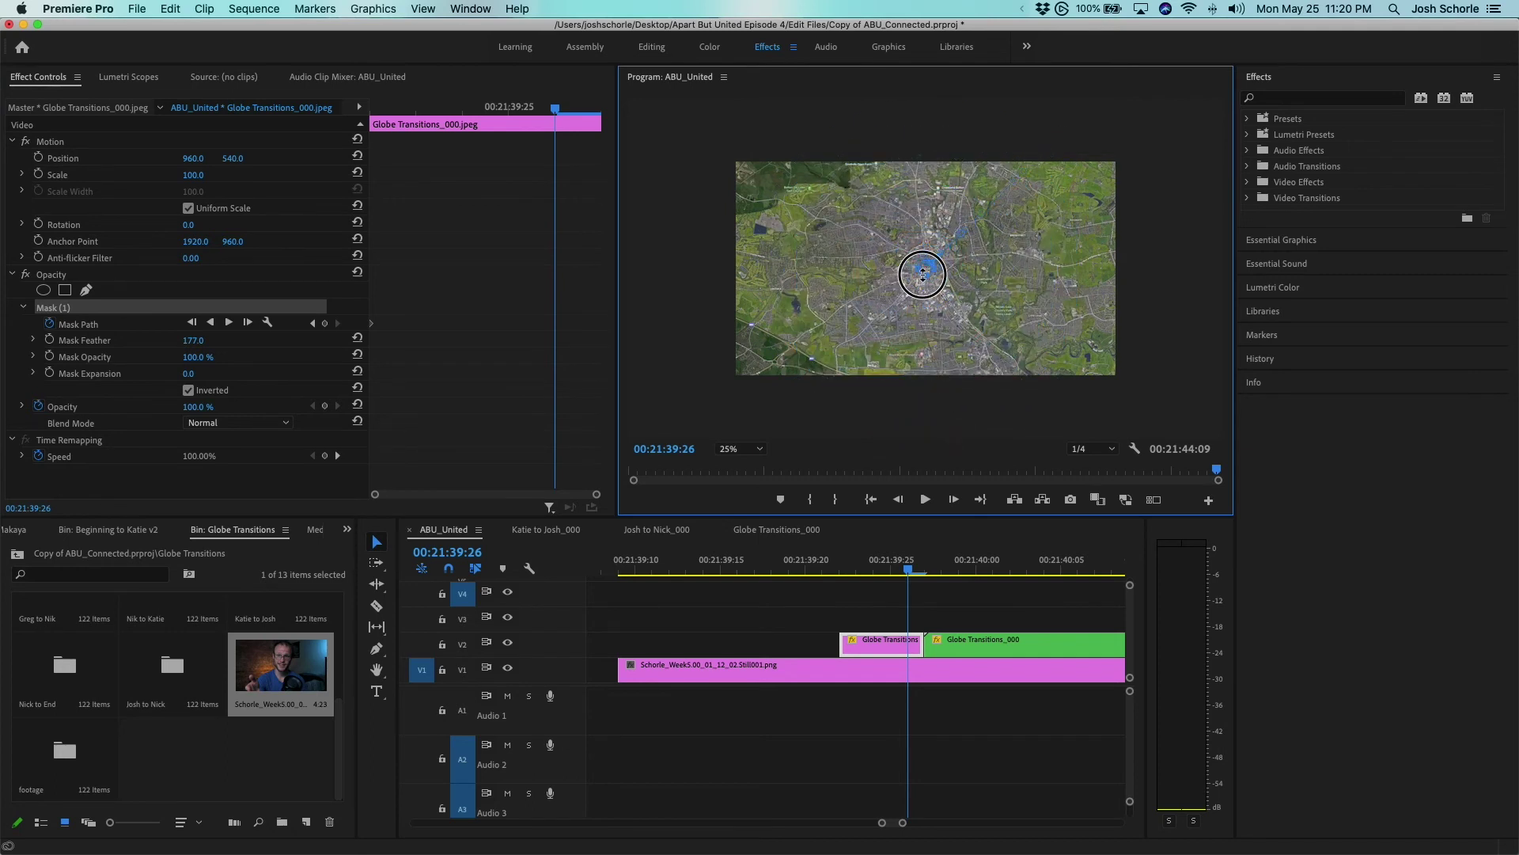
left_click_drag(908, 568, 1096, 594)
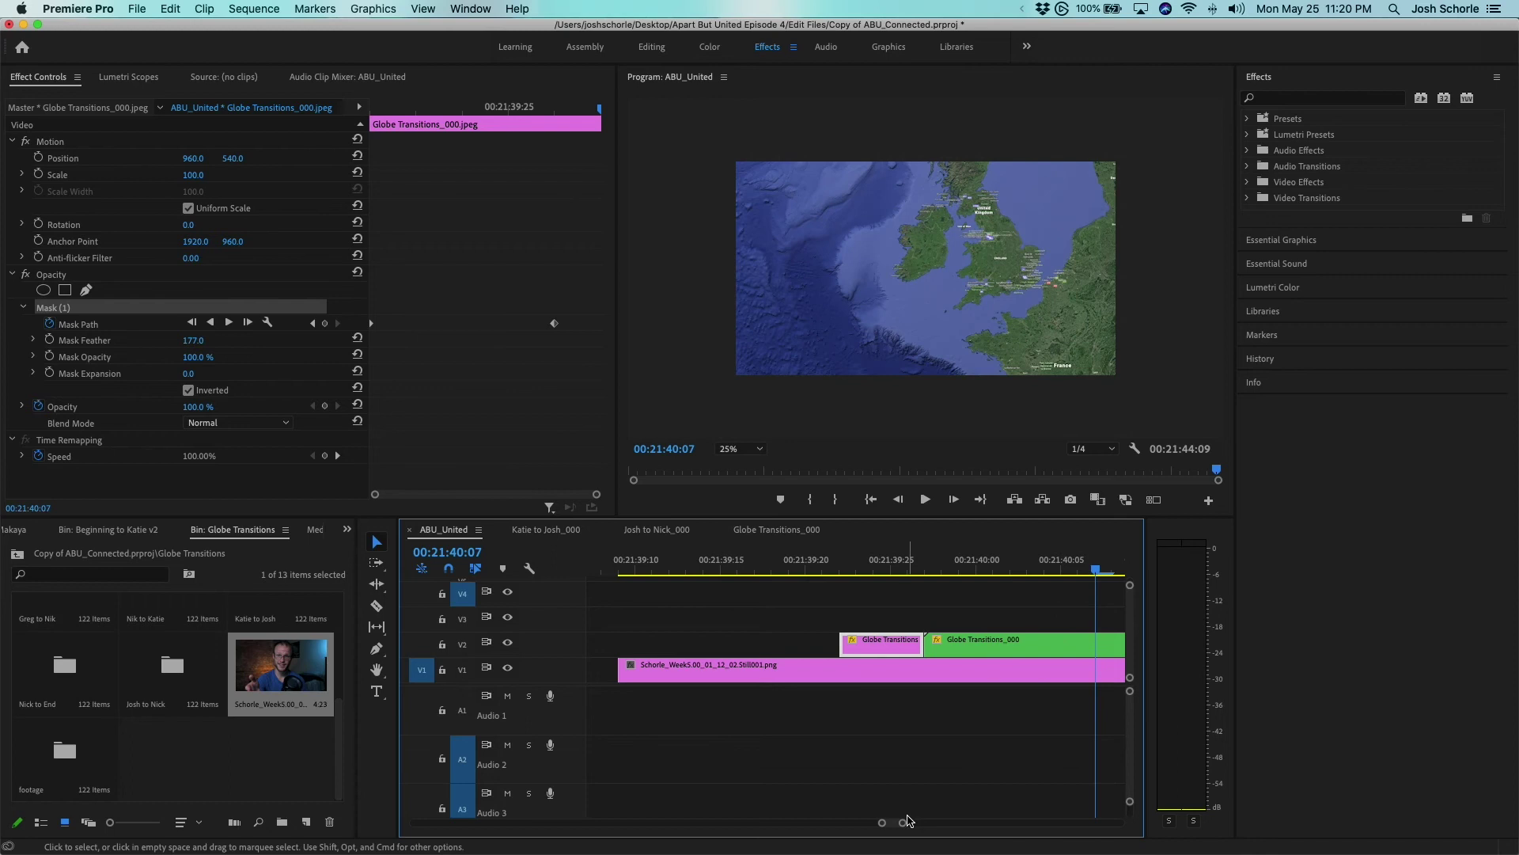
left_click_drag(901, 823, 877, 823)
scroll(878, 821, "up", 5)
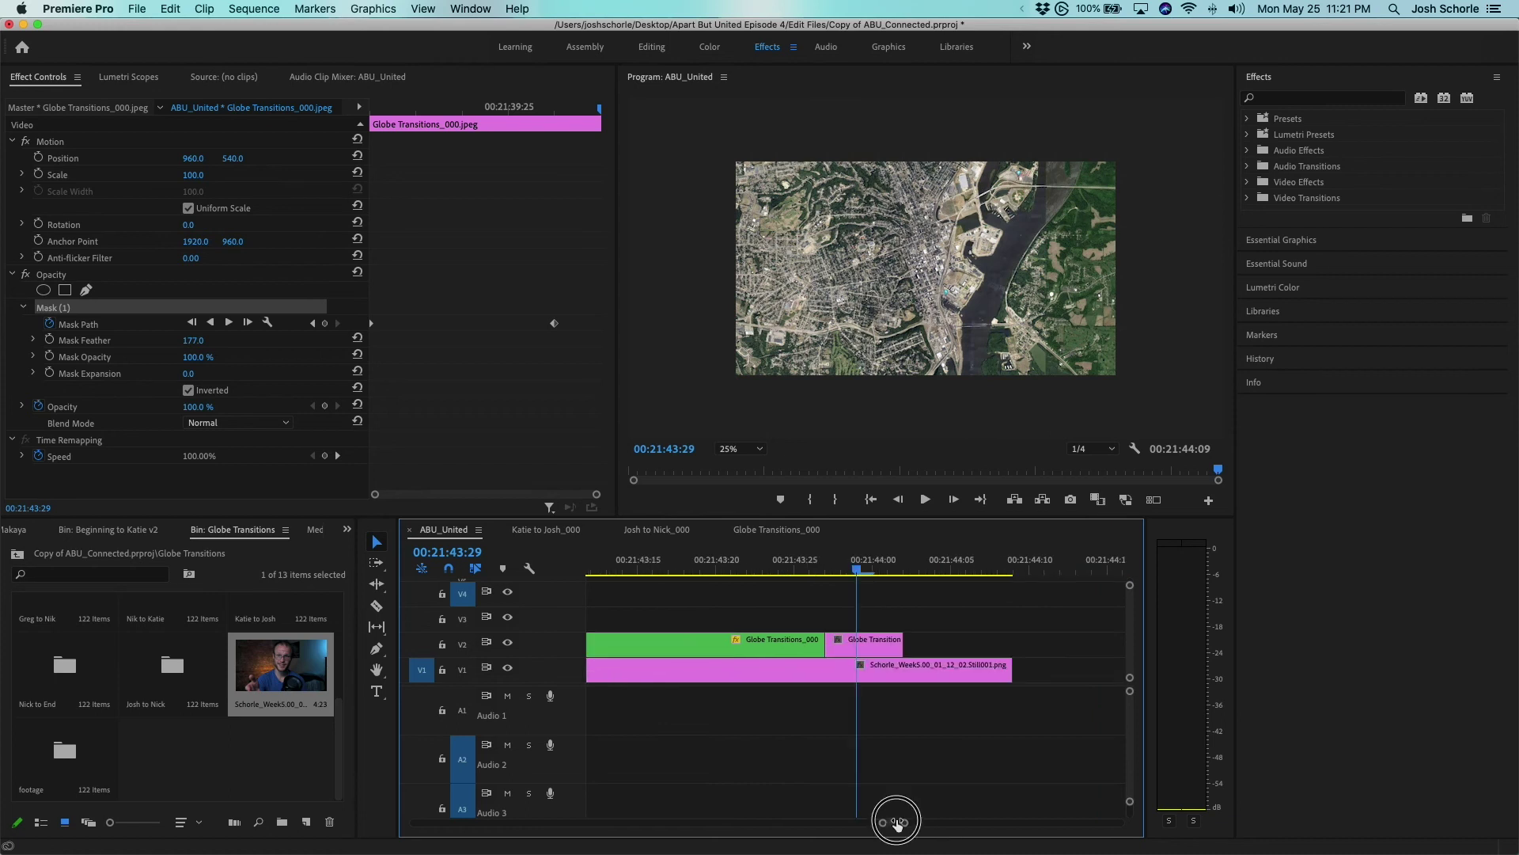
- Add an inverted circle mask with a wide feather to Globe Transitions_120
left_click(885, 650)
left_click(182, 307)
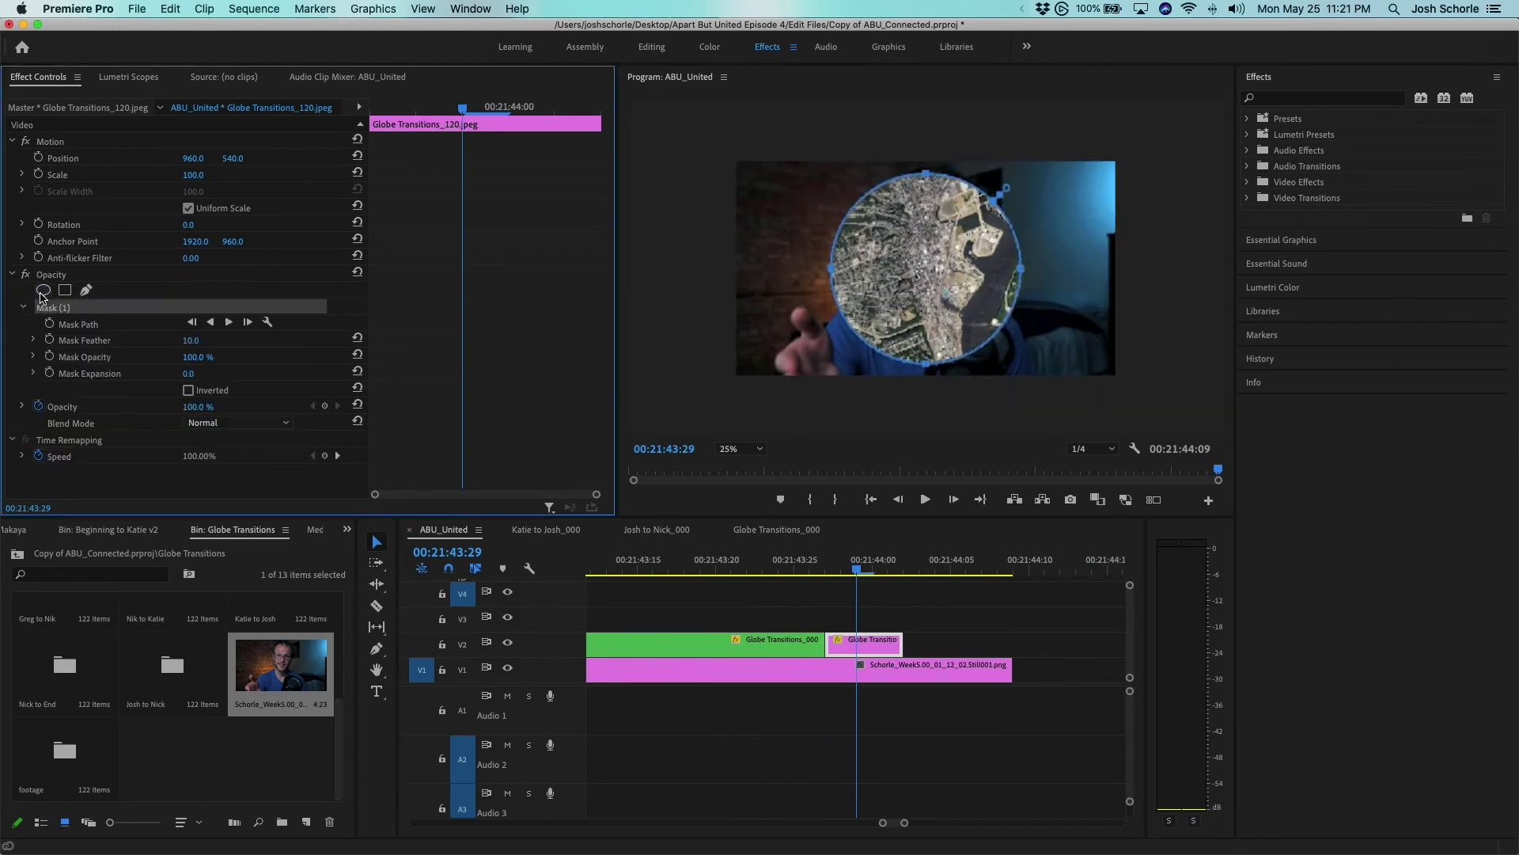
left_click(188, 391)
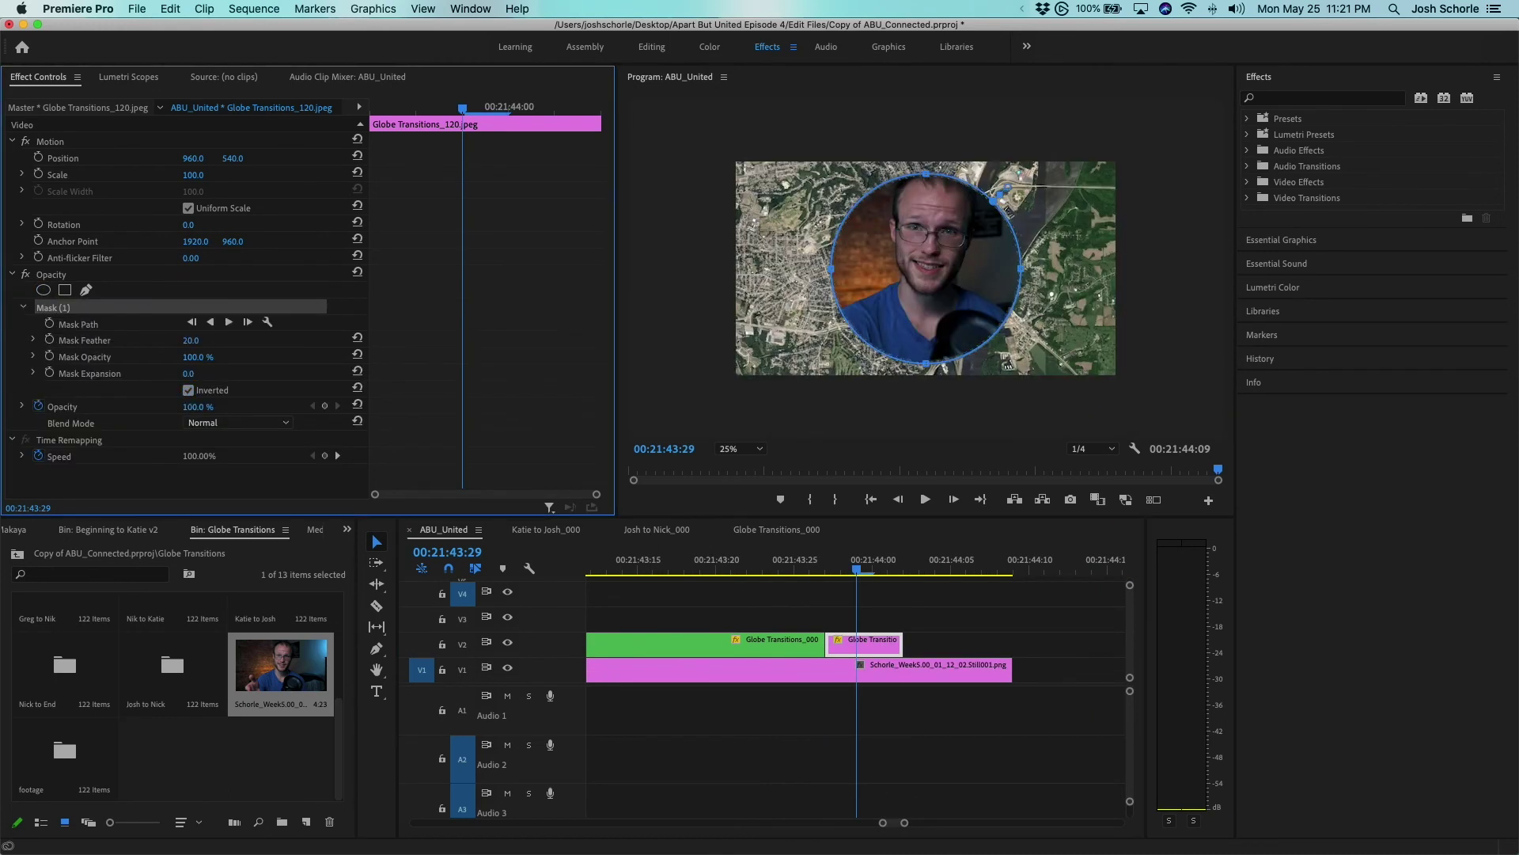
left_click_drag(1001, 192, 1026, 168)
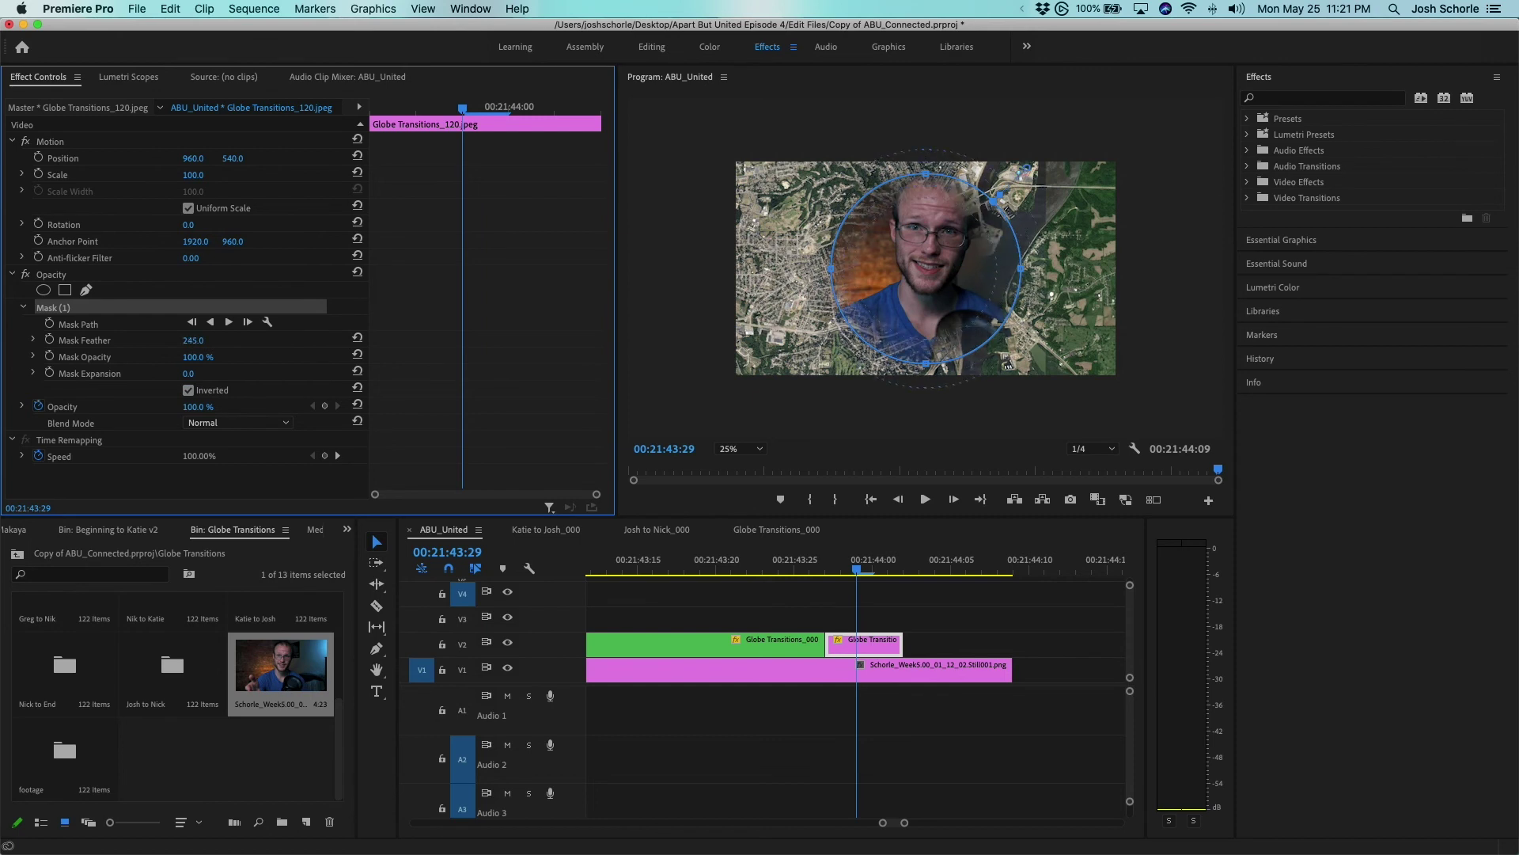
- Shrink the mask to a small circle and set a Mask Path keyframe, moved slightly earlier
key("Left")
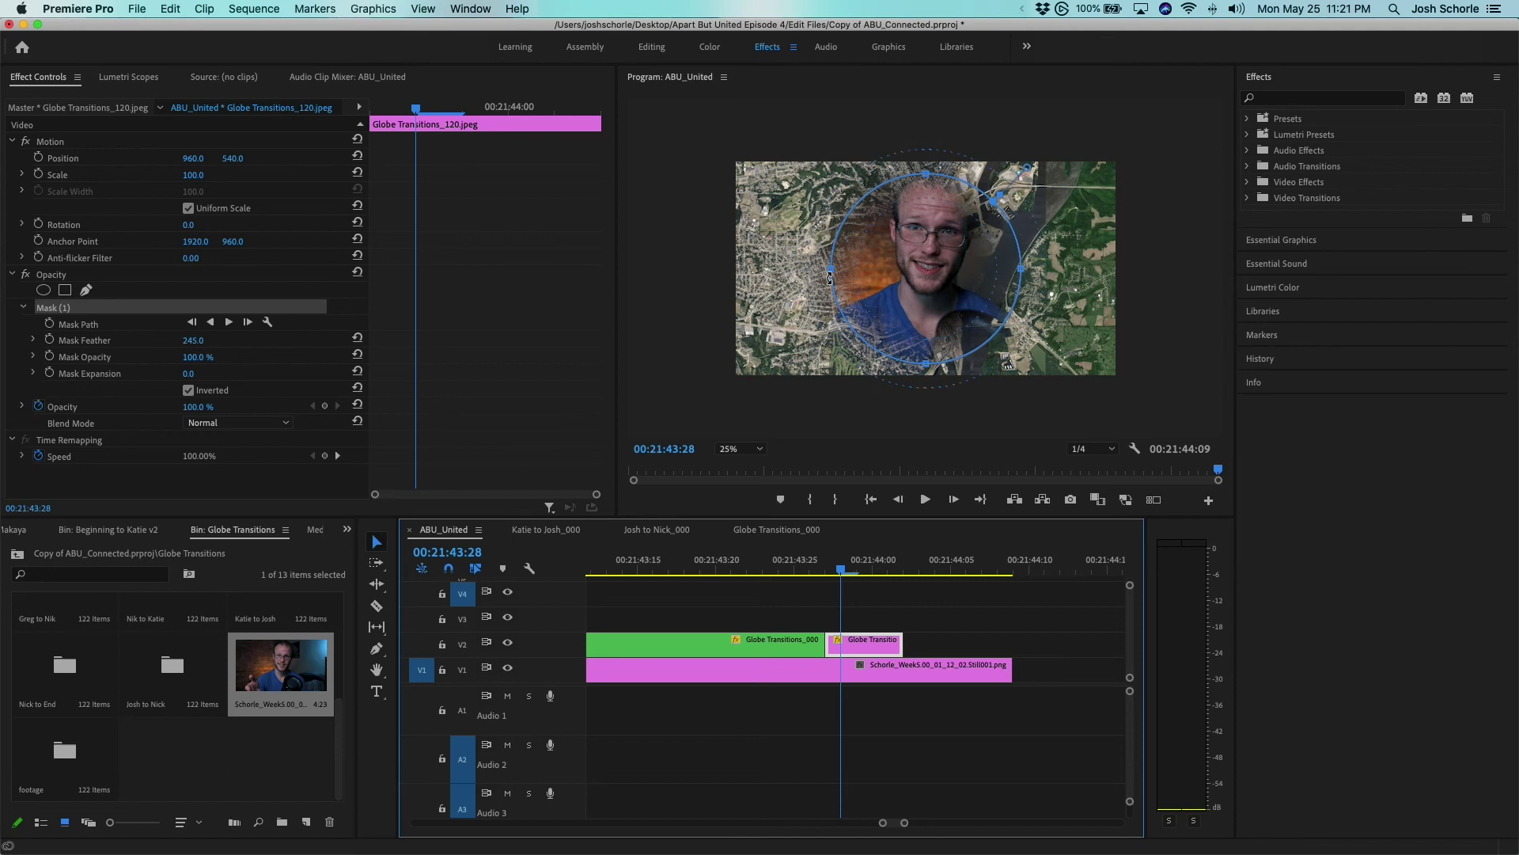
left_click_drag(829, 277, 918, 273)
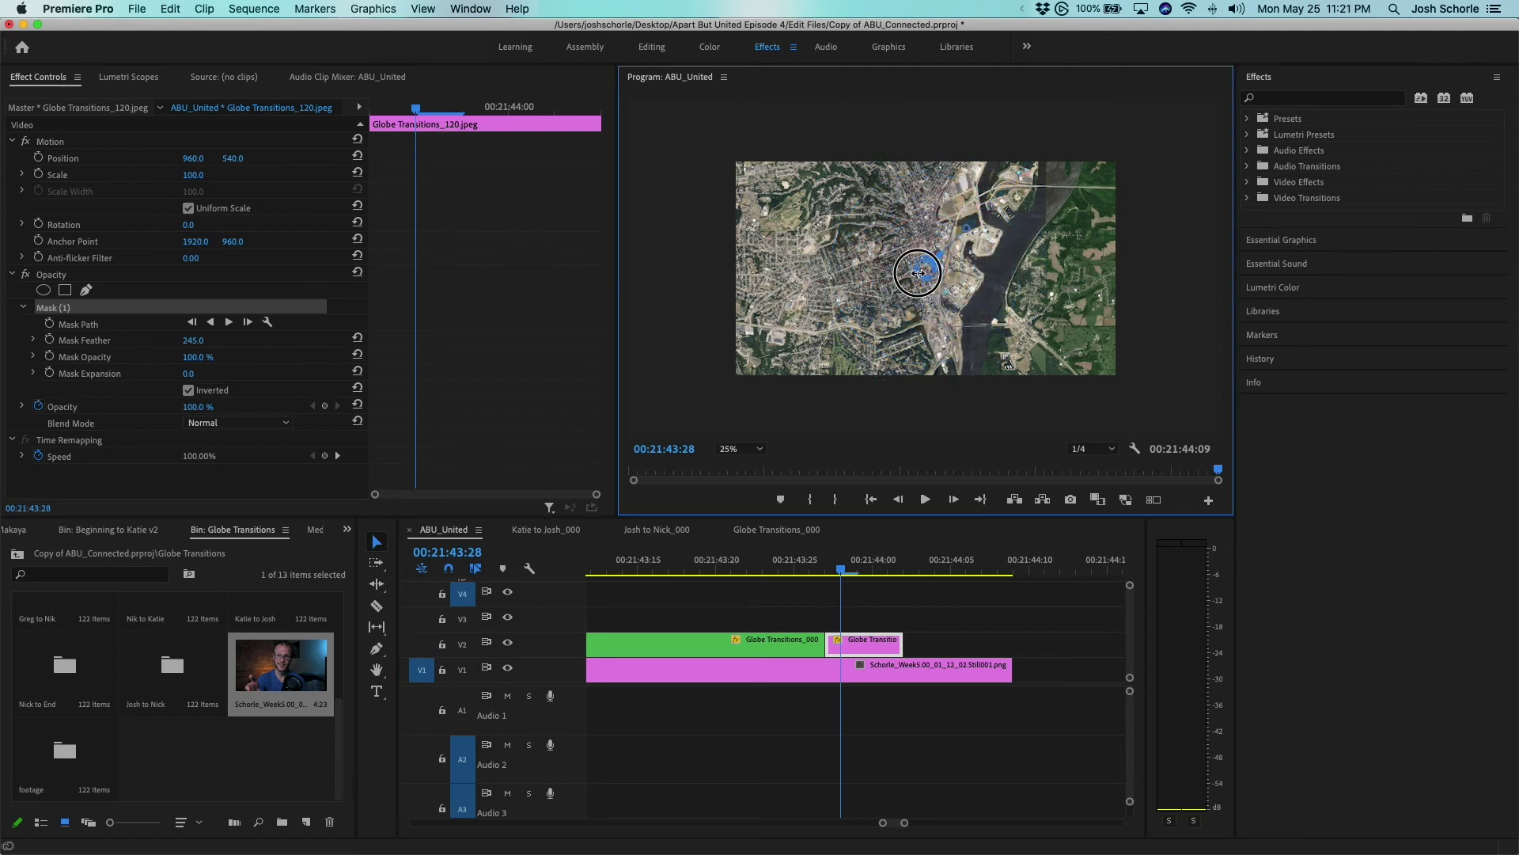
left_click(49, 324)
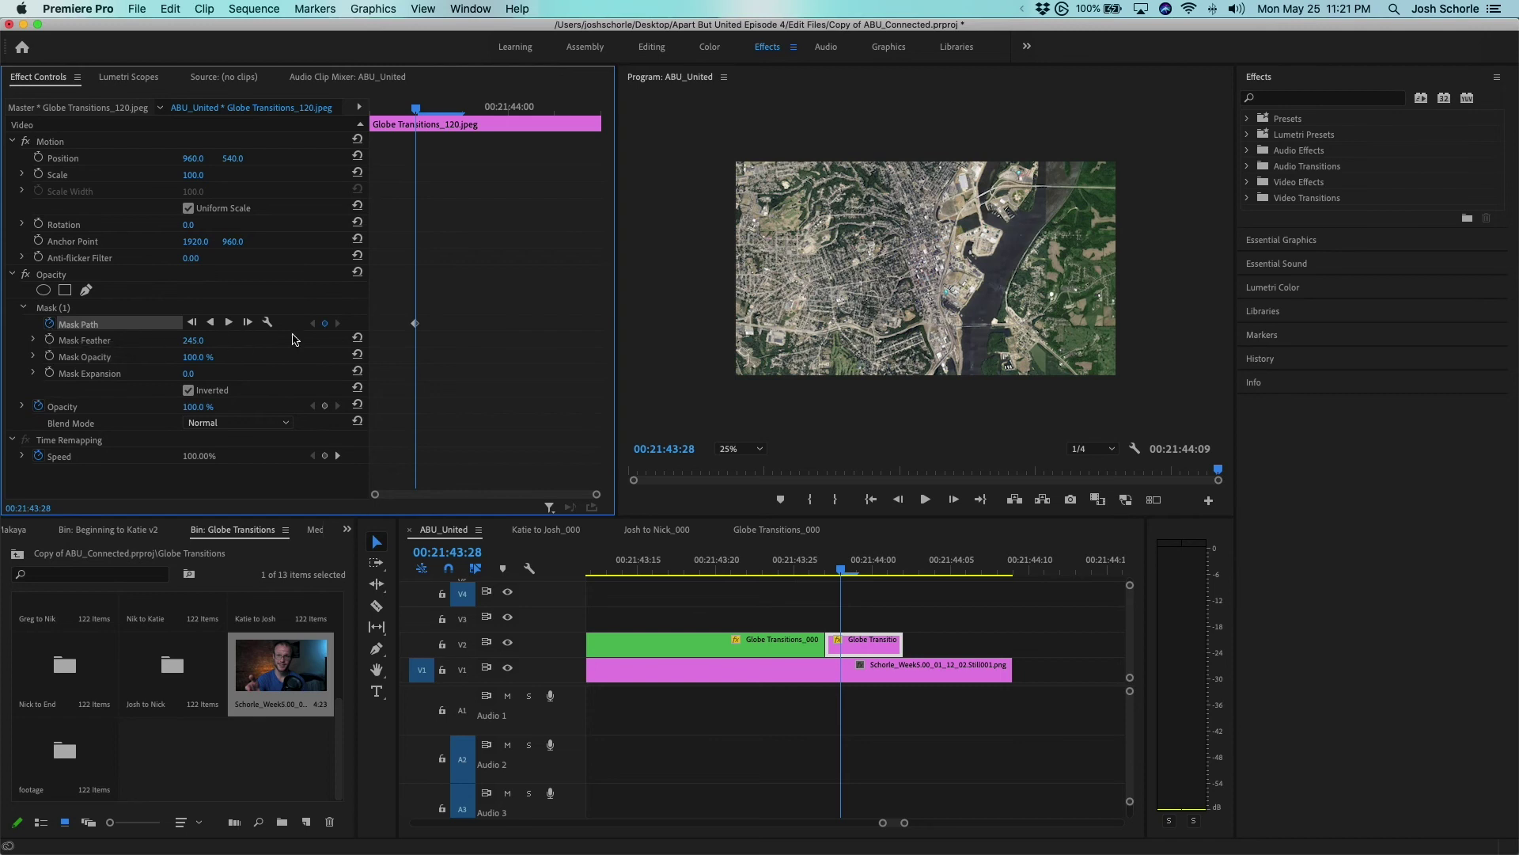
left_click_drag(411, 326, 362, 328)
- At 00:21:44:01, expand the mask beyond the frame as a later keyframe, then preview from 00:21:43:25
left_click(552, 119)
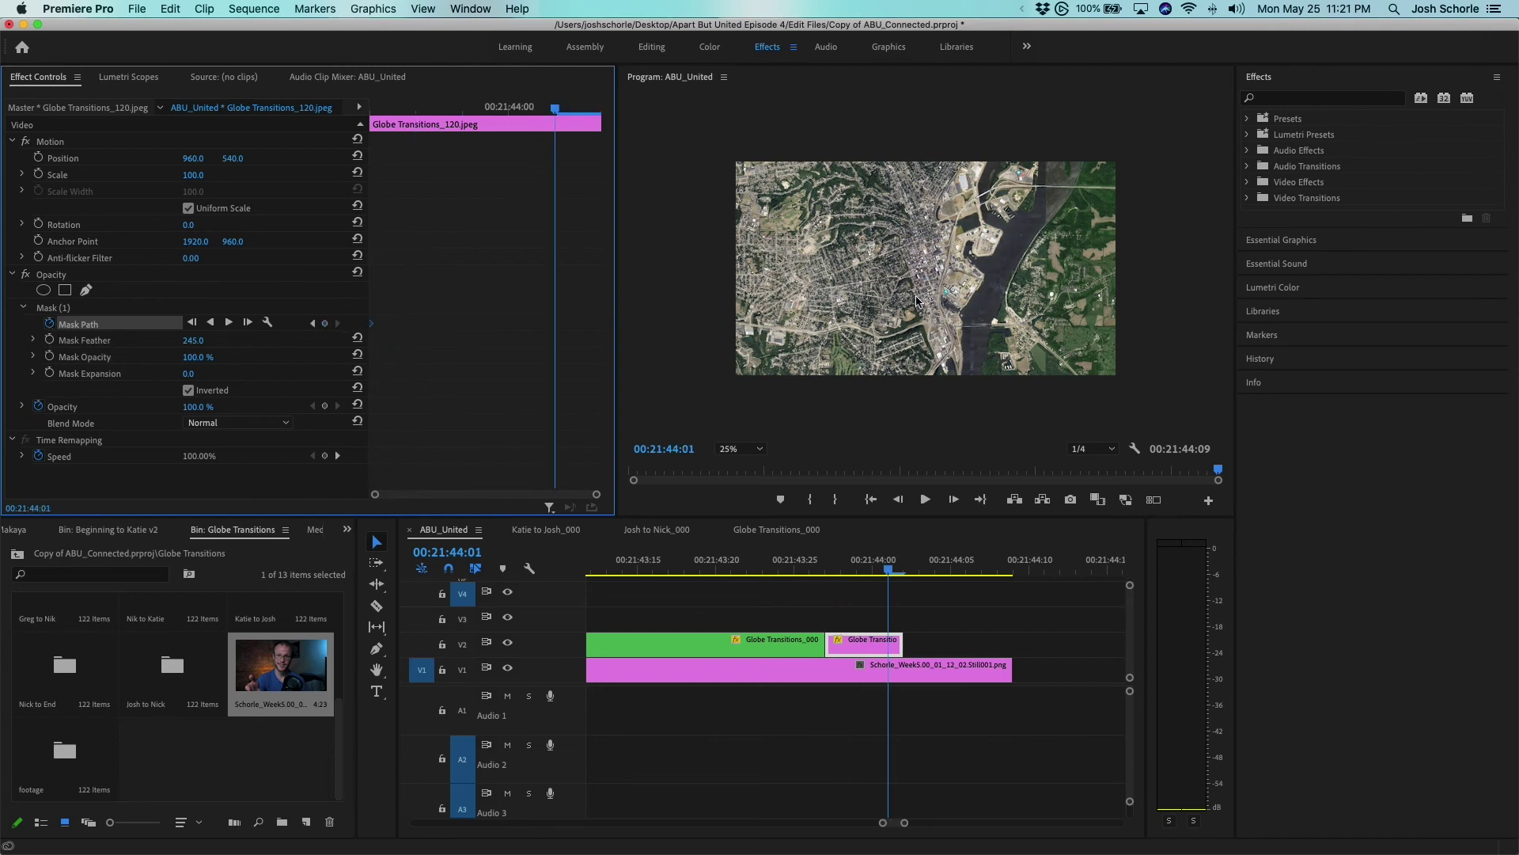
left_click(135, 309)
left_click_drag(915, 272, 650, 369)
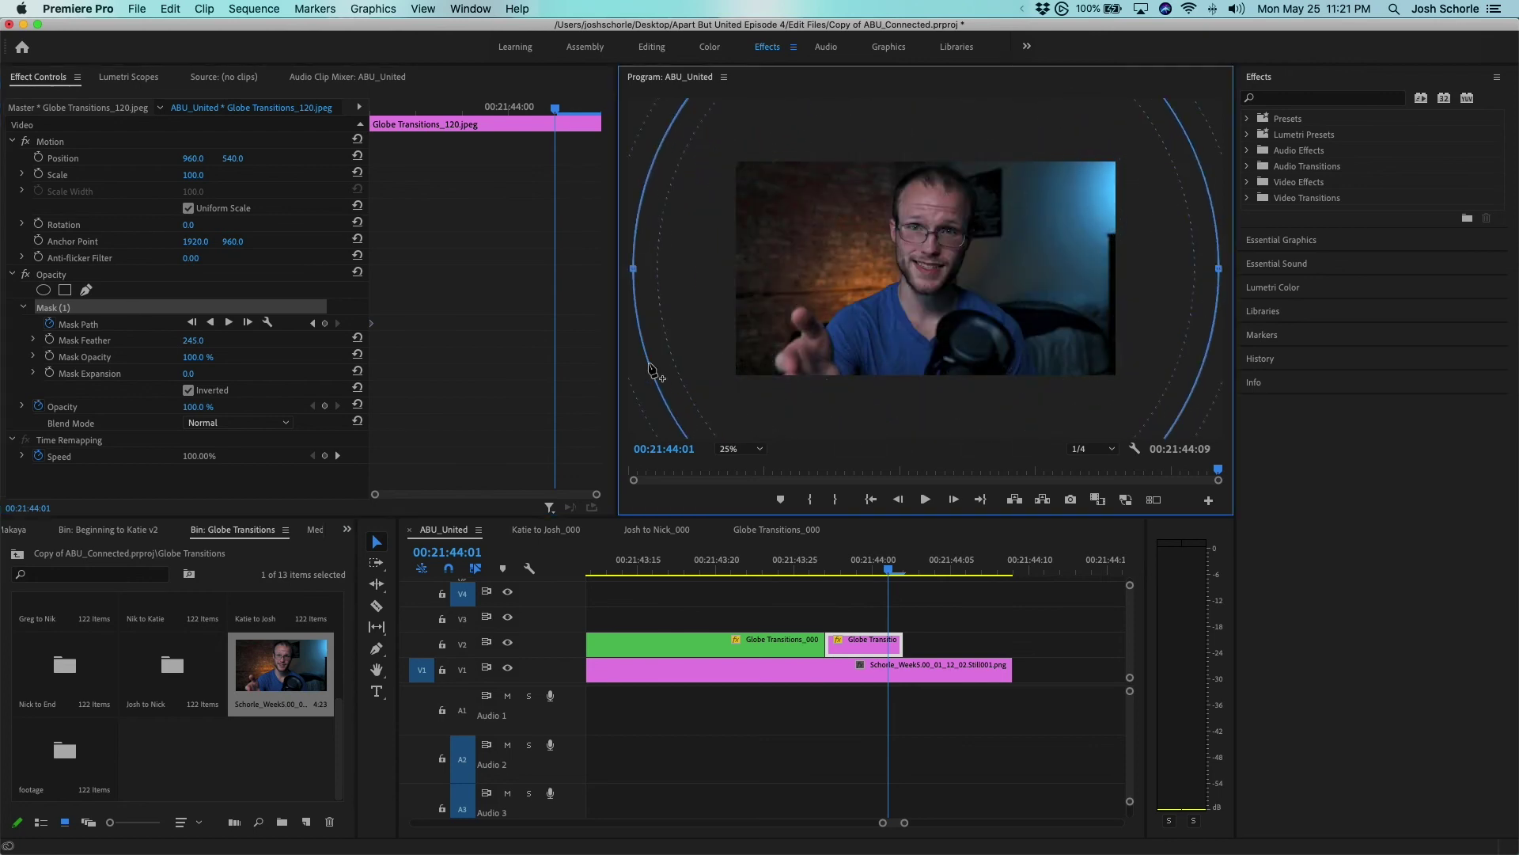
left_click_drag(556, 327, 599, 325)
left_click_drag(877, 575, 797, 570)
mouse_move(906, 822)
left_mouse_down()
mouse_move(888, 821)
mouse_move(917, 822)
left_mouse_up()
- Drag the last globe still's large-mask keyframe earlier, toward the small-mask keyframe
scroll(747, 706, "up", 3)
left_click_drag(700, 572, 1031, 611)
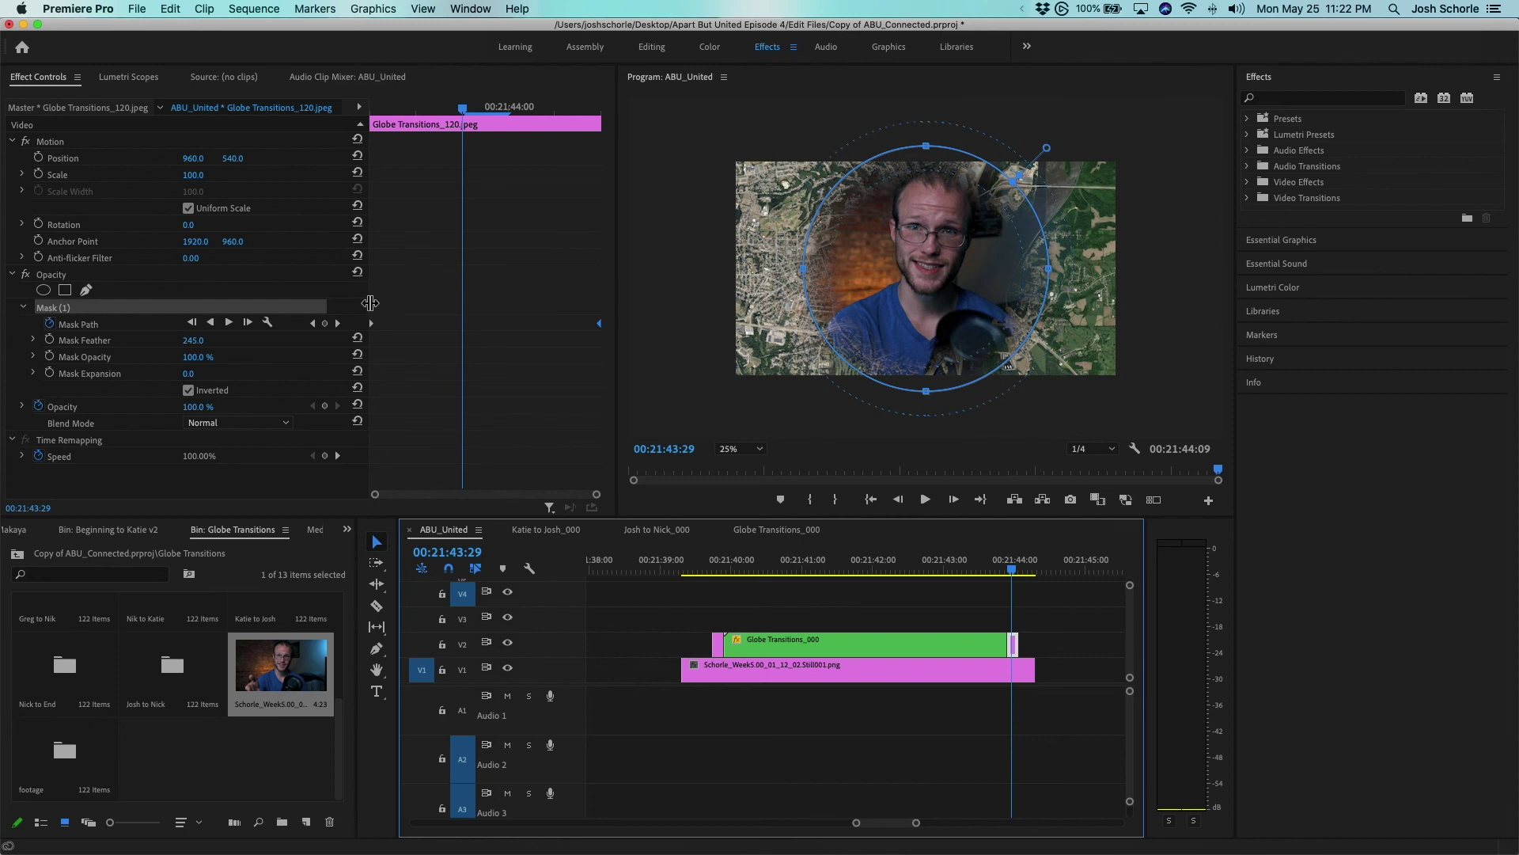
left_click_drag(599, 323, 486, 327)
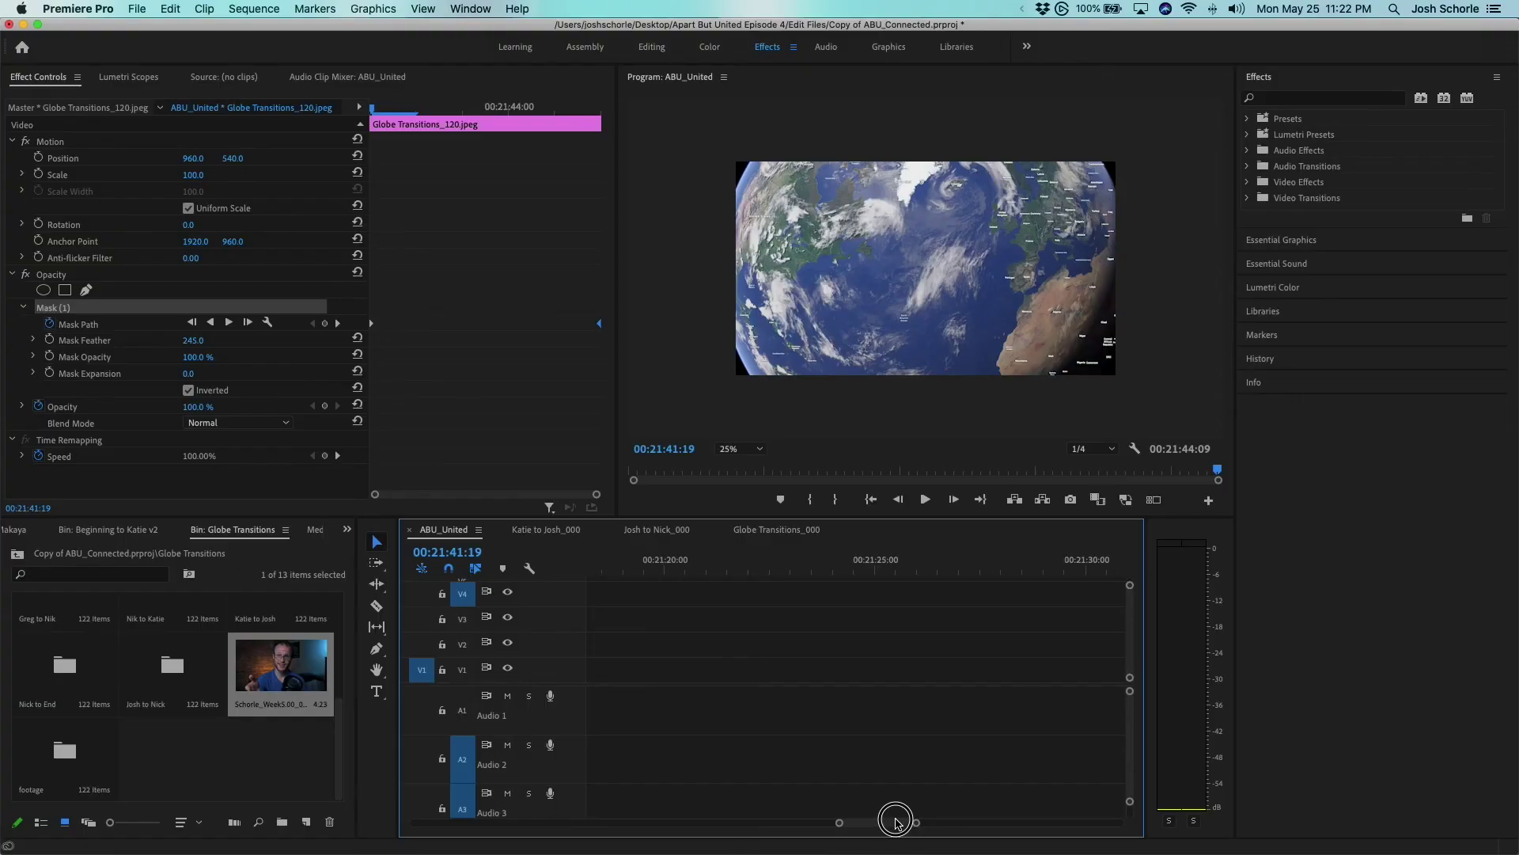
left_click_drag(885, 828, 874, 826)
- Move the playhead to the ending graphic around 00:20:52
left_click(654, 570)
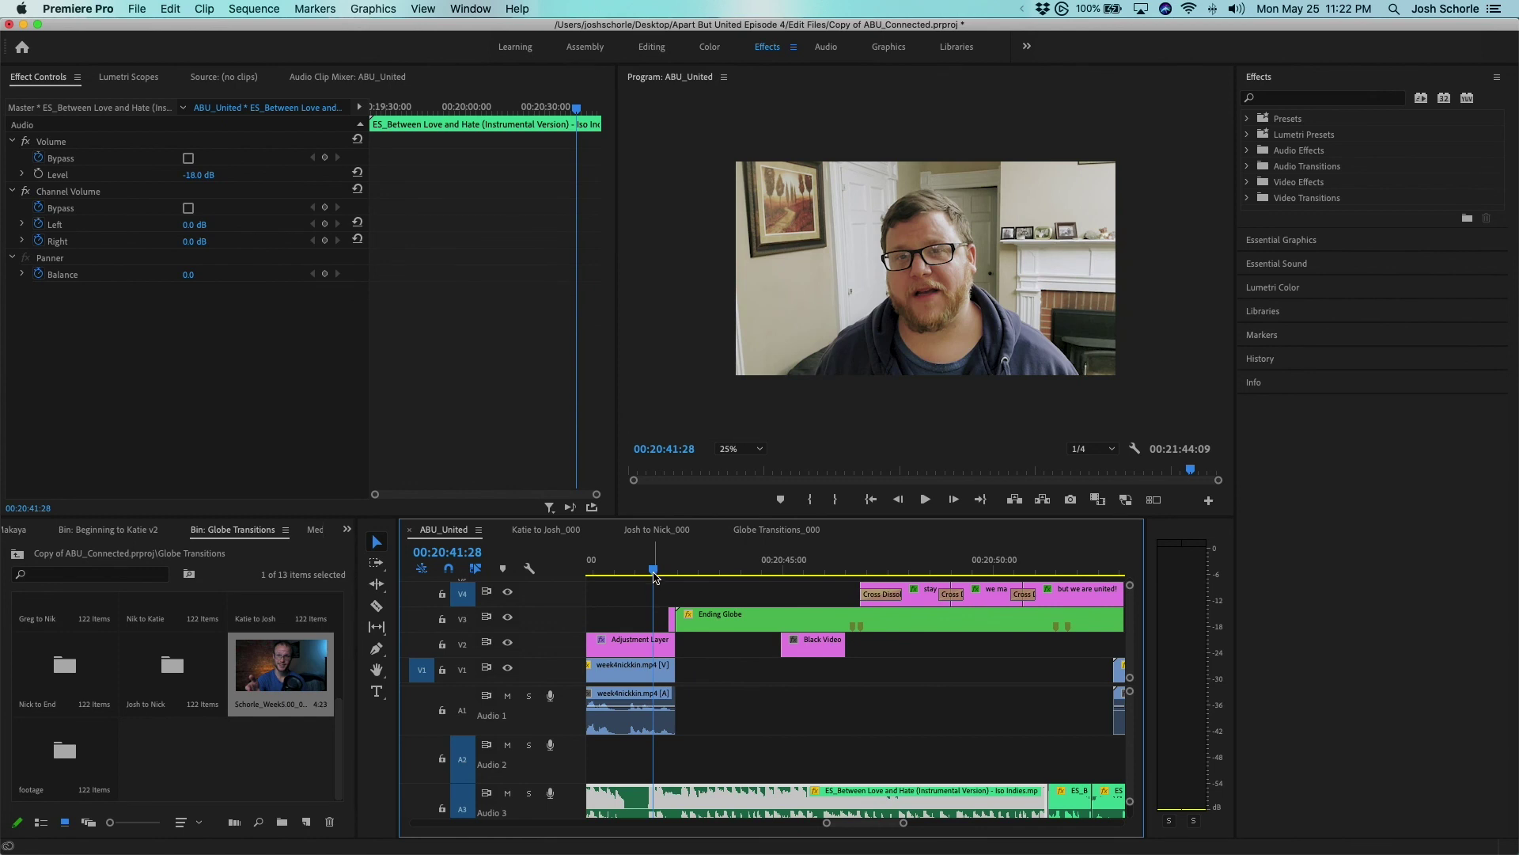